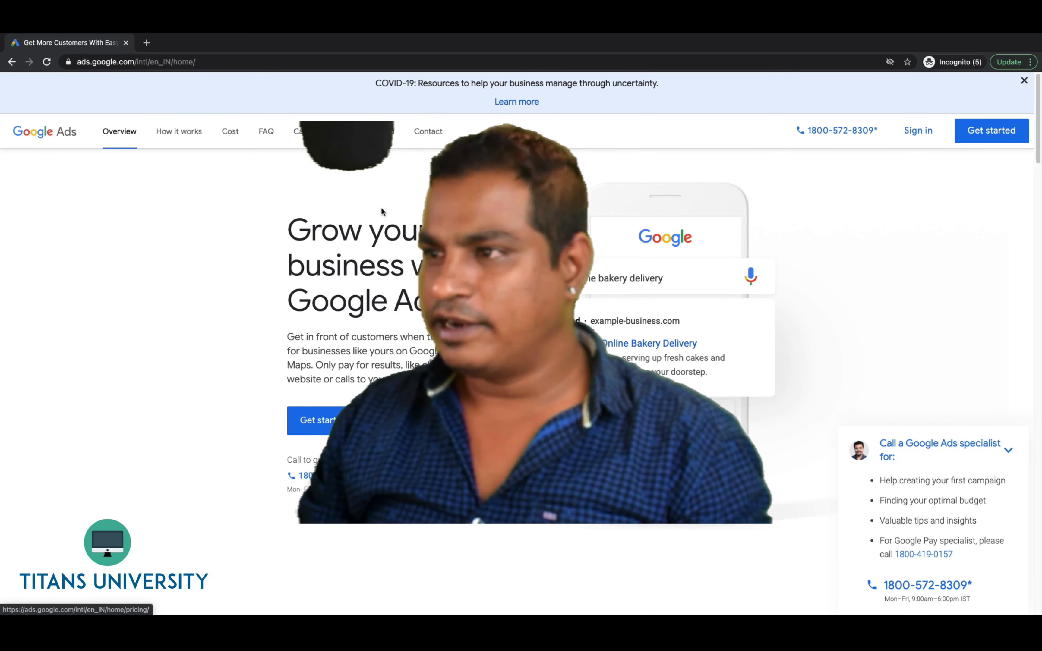
Sign in to Google Ads with the saved account and its password to reach the account chooser
click(919, 137)
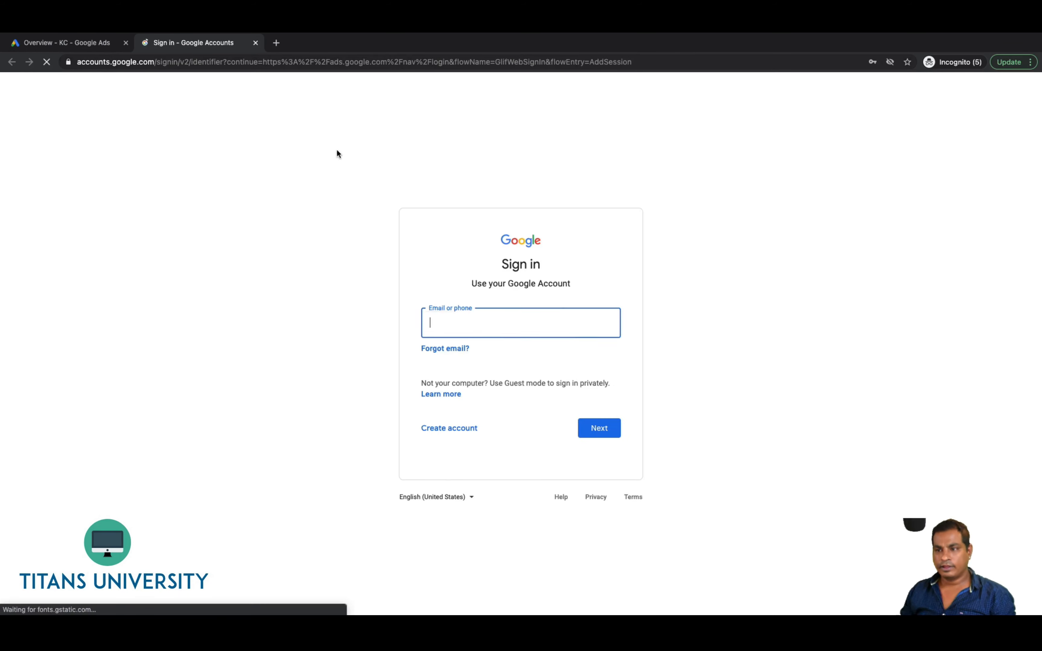
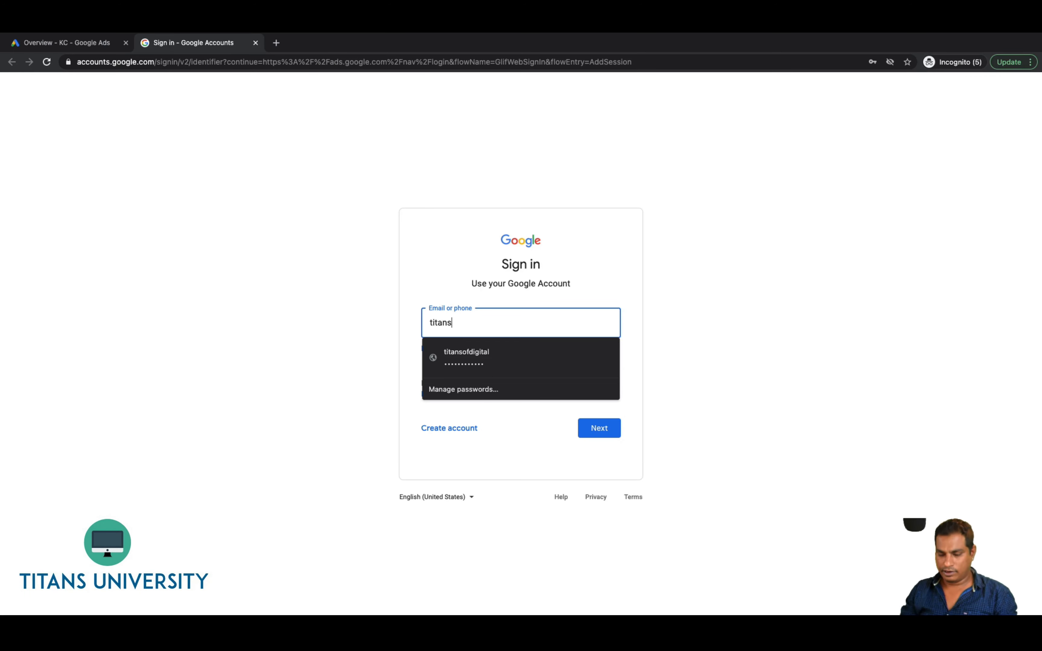
key(Down)
key(Tab)
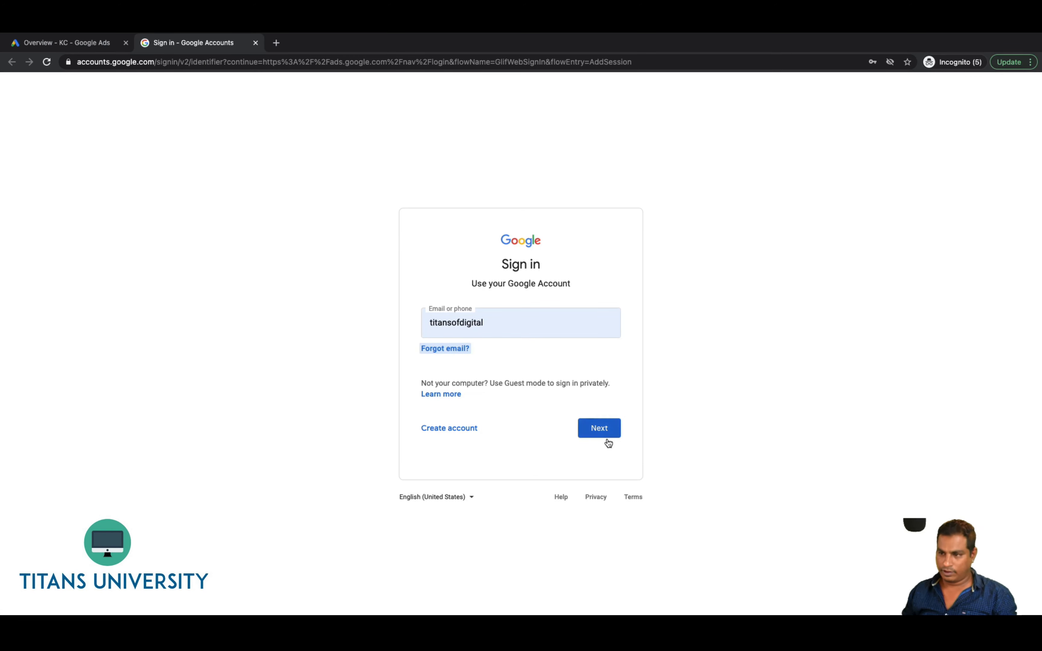
click(605, 438)
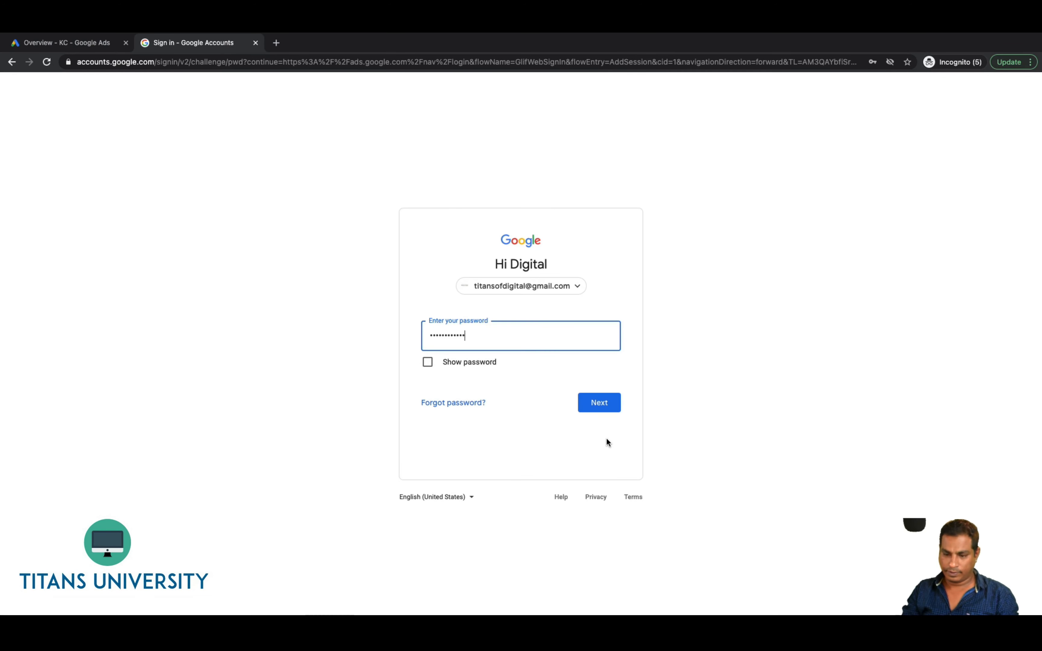
key(super+a)
text(•••••••••)
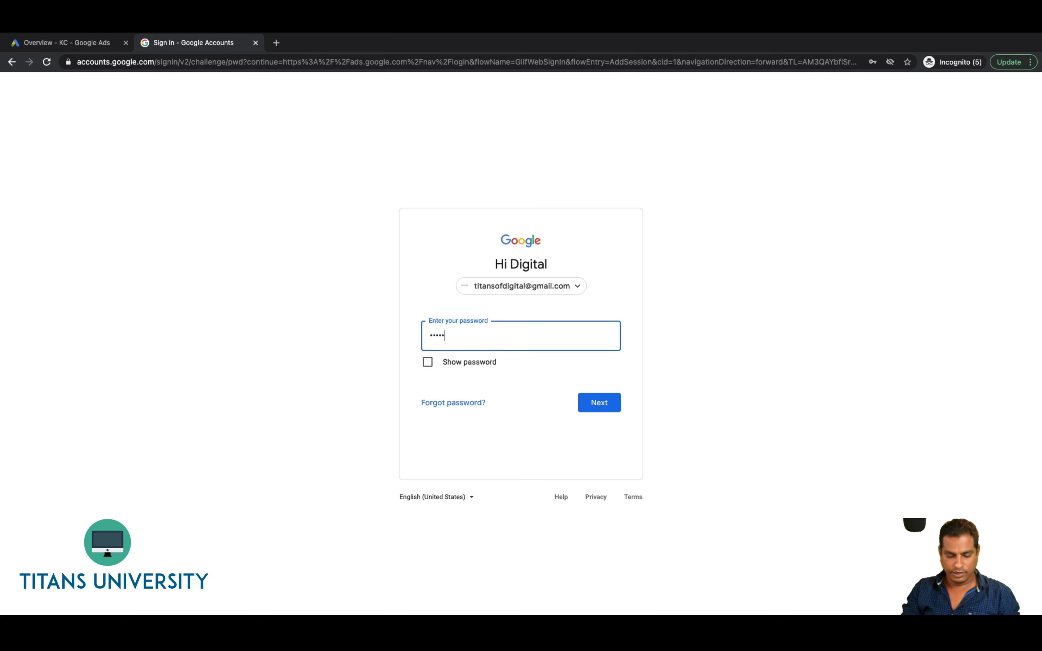
text(•••)
key(Return)
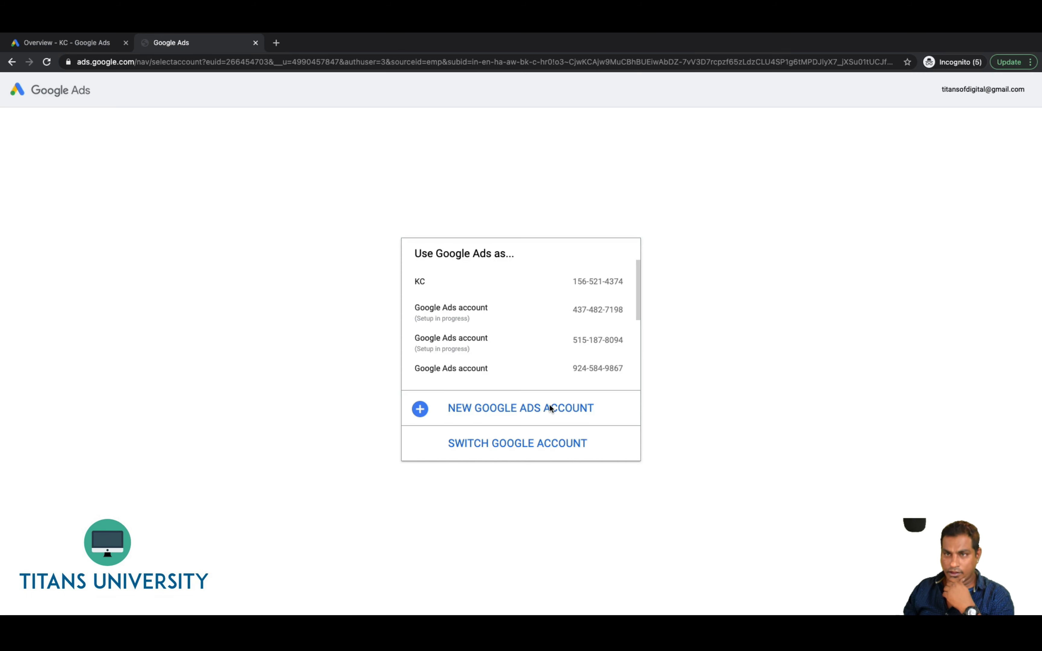
Open the KC account's Campaigns page and choose New campaign from the + menu
click(444, 279)
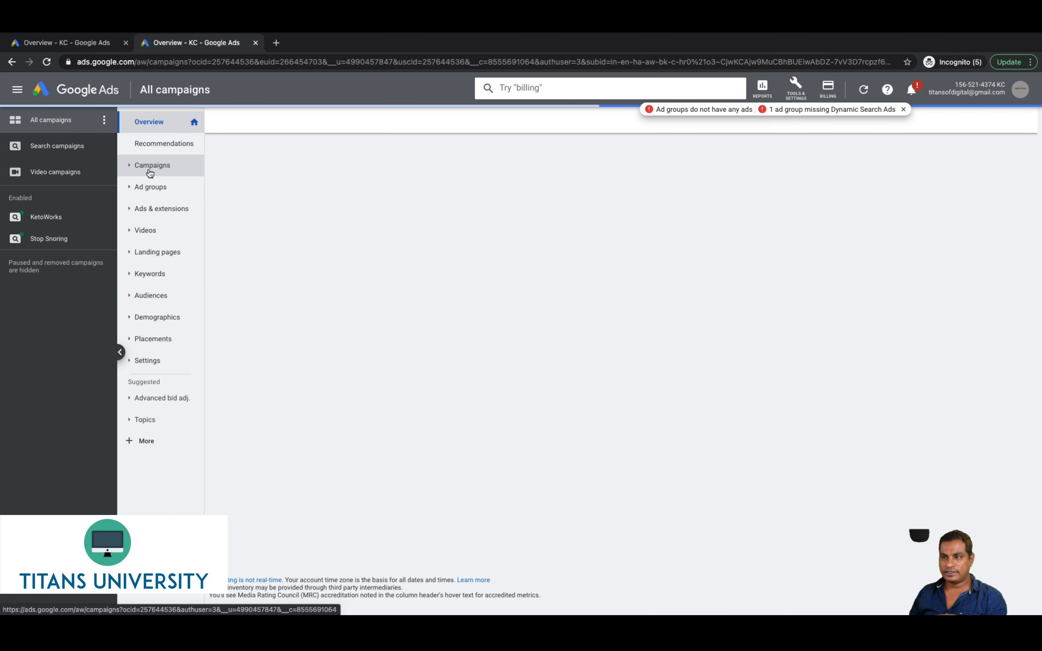
click(149, 167)
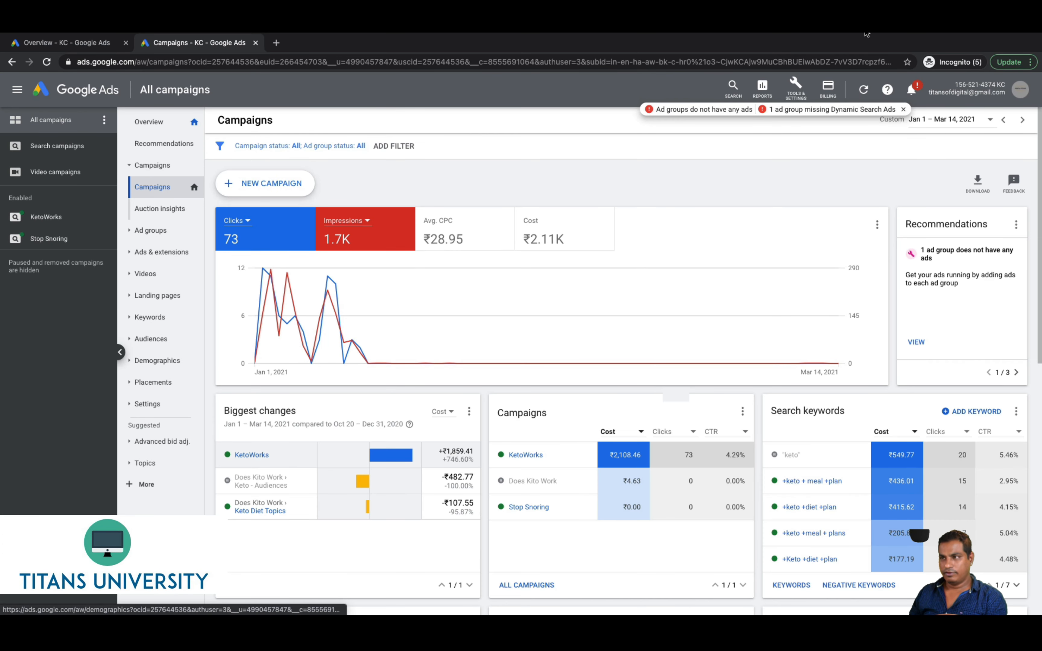
mouse_move(938, 39)
click(903, 37)
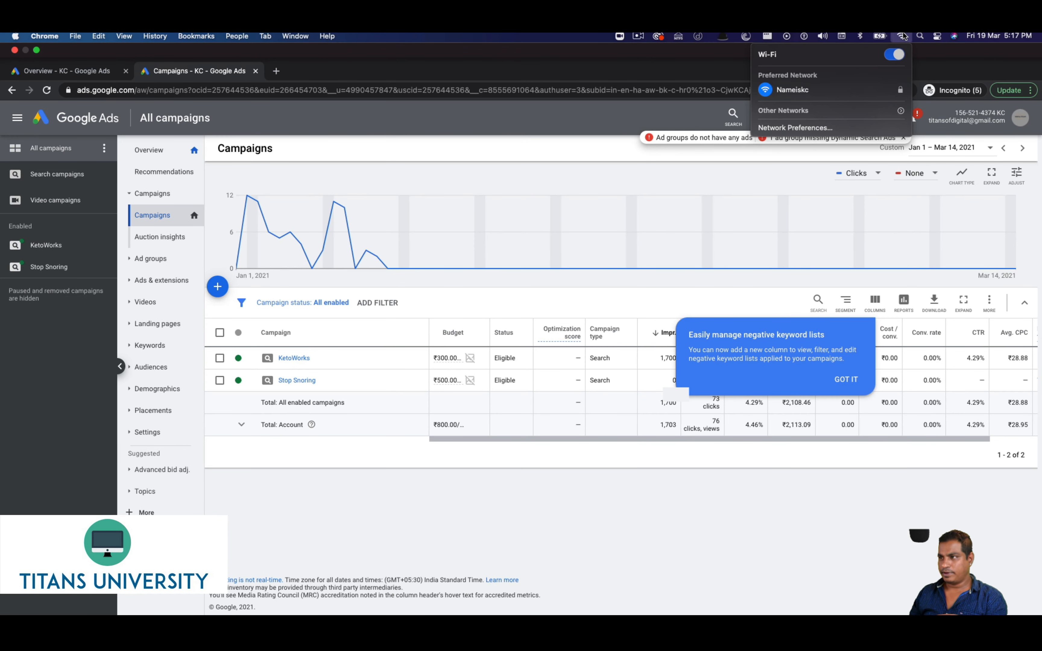
click(905, 36)
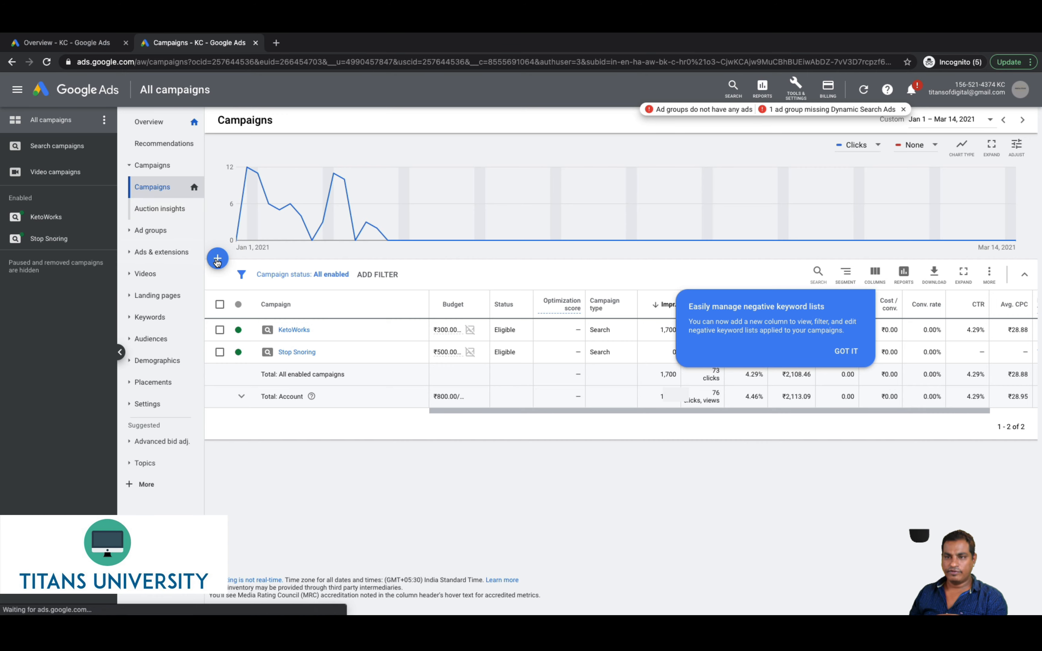
click(217, 261)
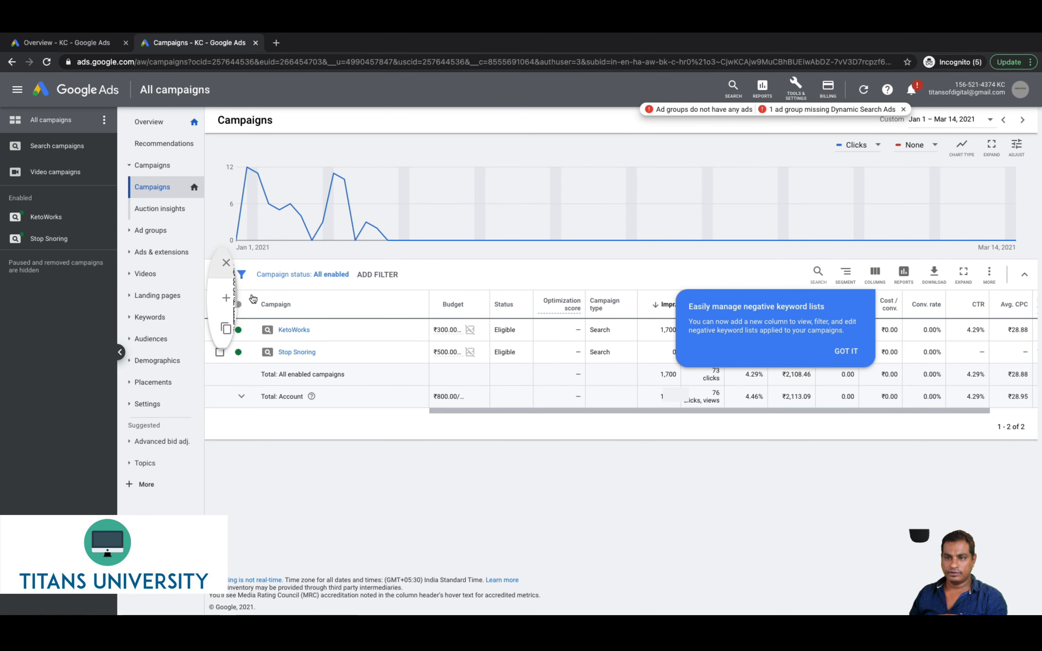
click(252, 298)
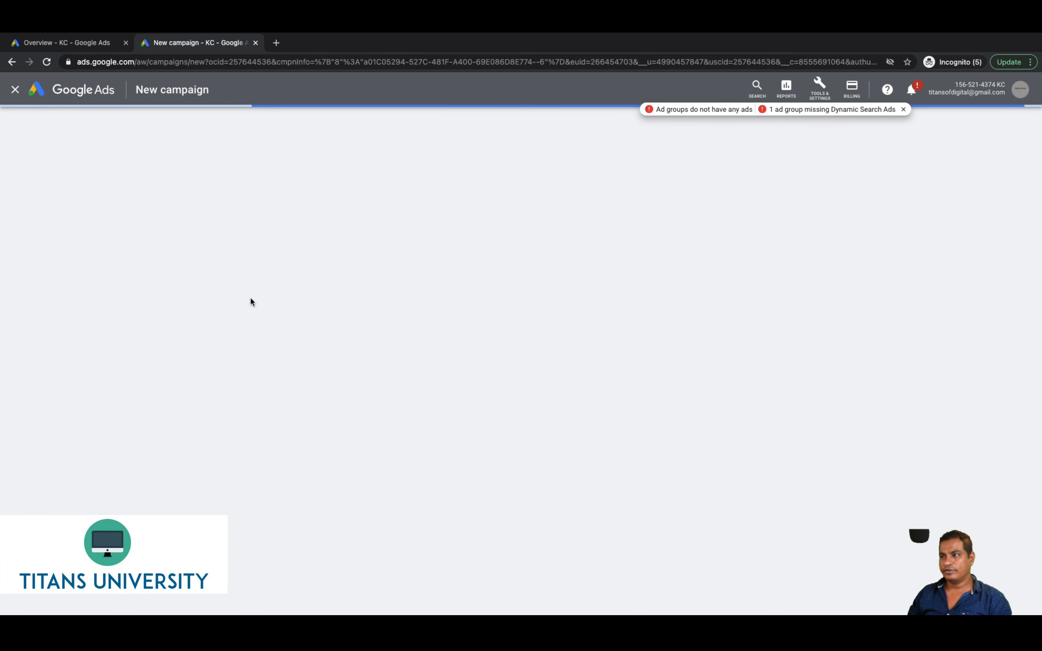
Skip goal guidance, pick the Display type and settle on the Smart display subtype
click(251, 300)
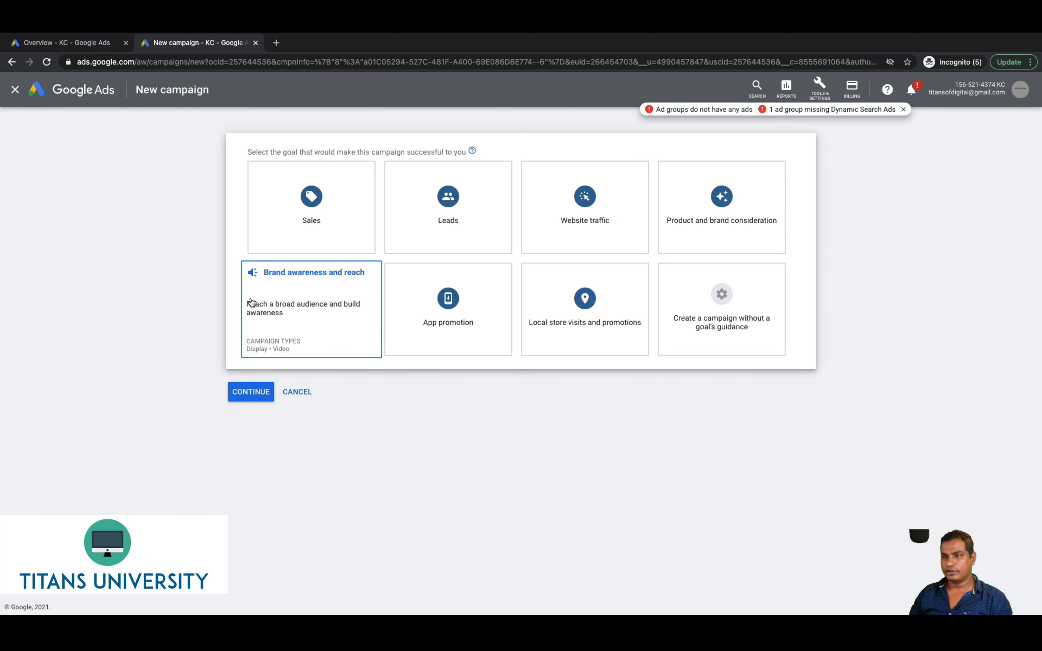
click(723, 308)
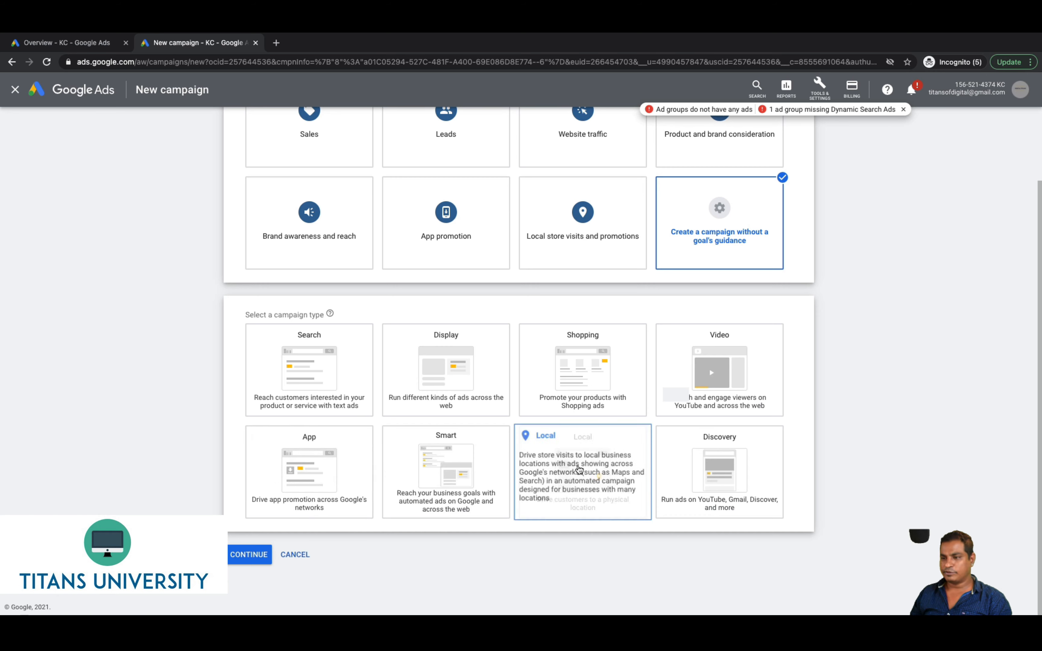
click(474, 383)
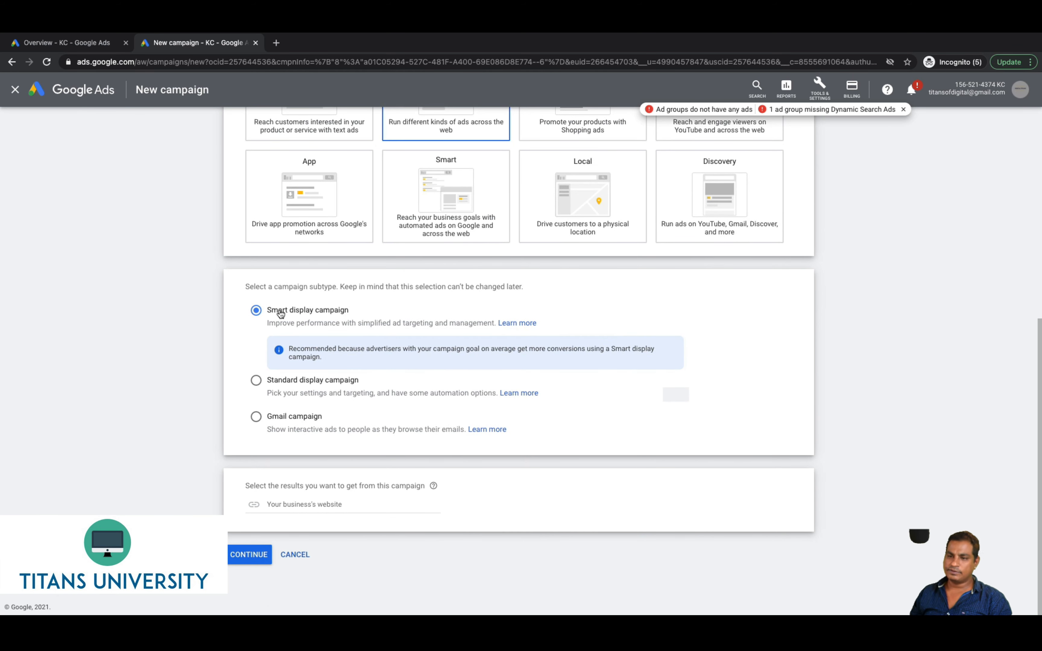
click(257, 381)
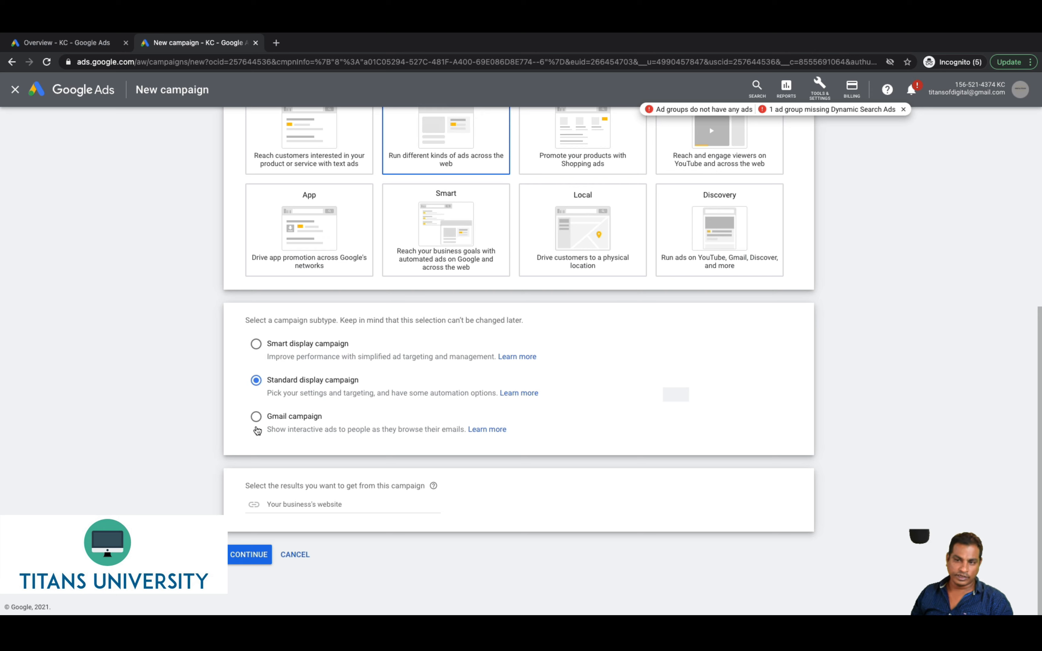
click(256, 345)
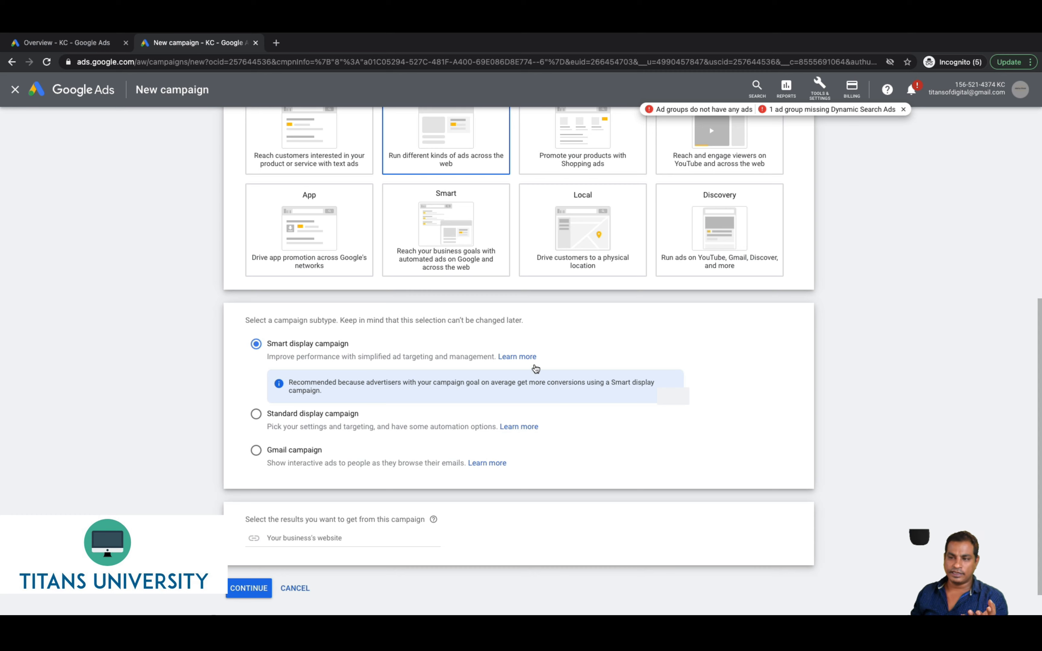
click(518, 357)
Bring up the About Smart Display campaigns help article and scroll to its benefits
click(298, 48)
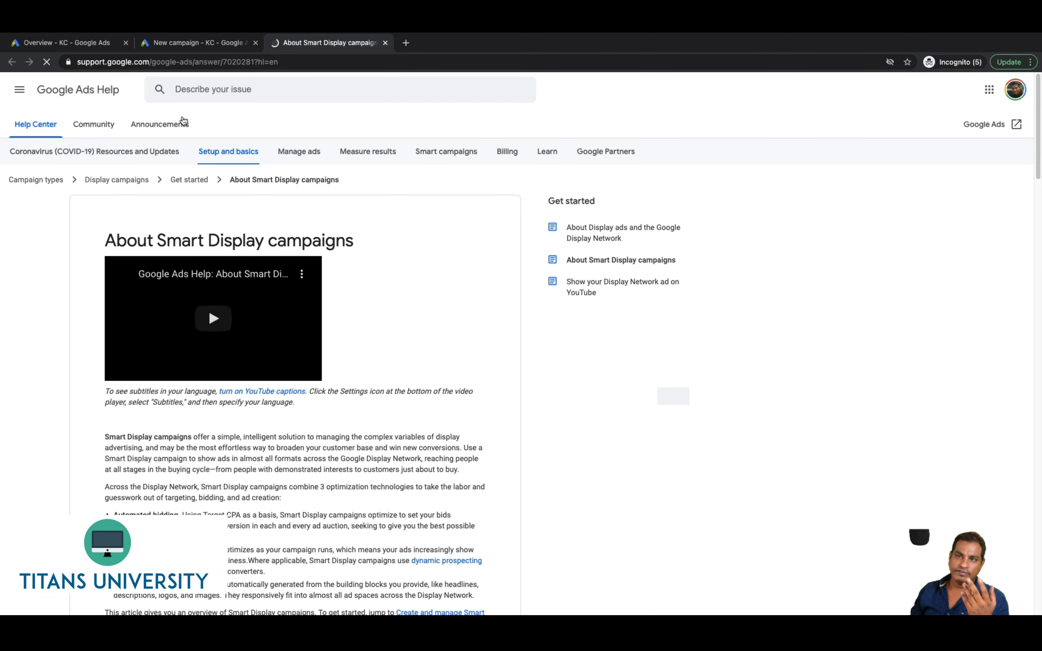
click(187, 42)
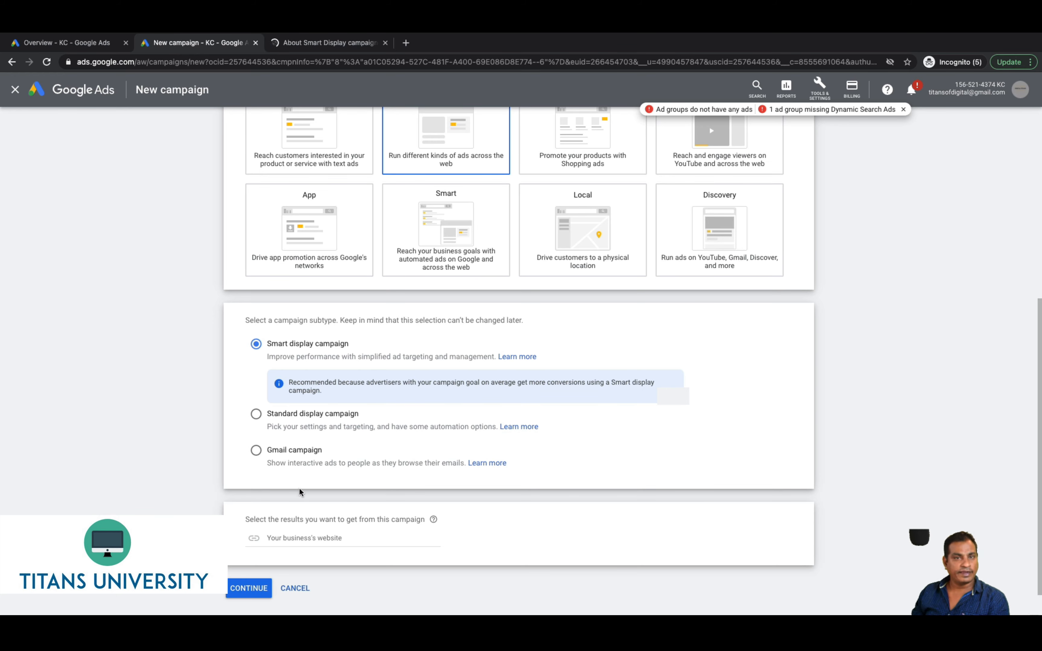
click(352, 39)
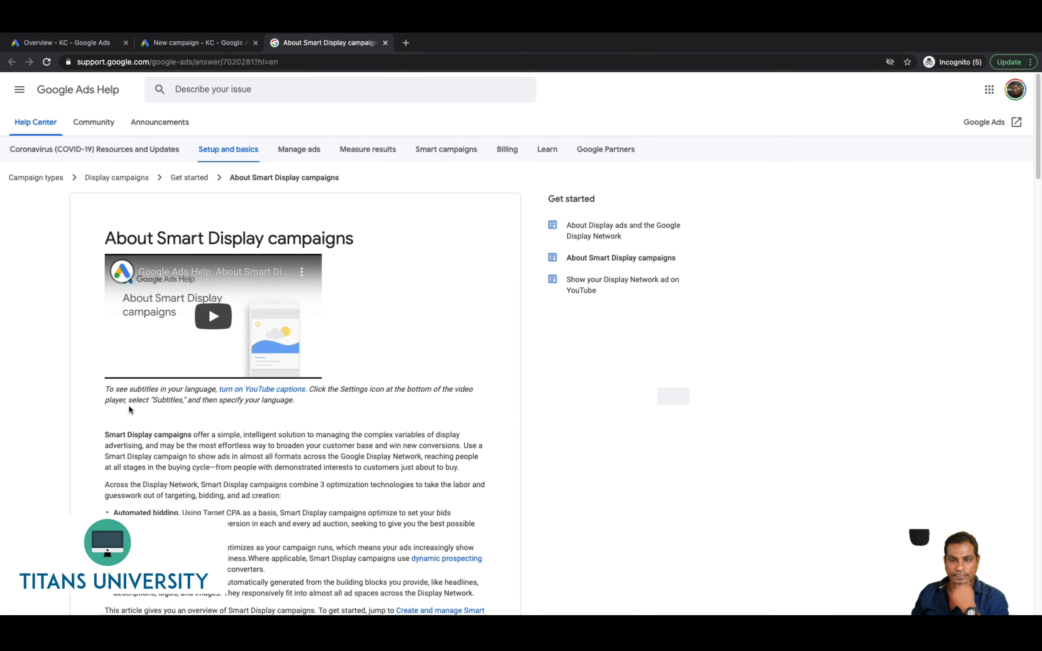
scroll(131, 410, down, 7)
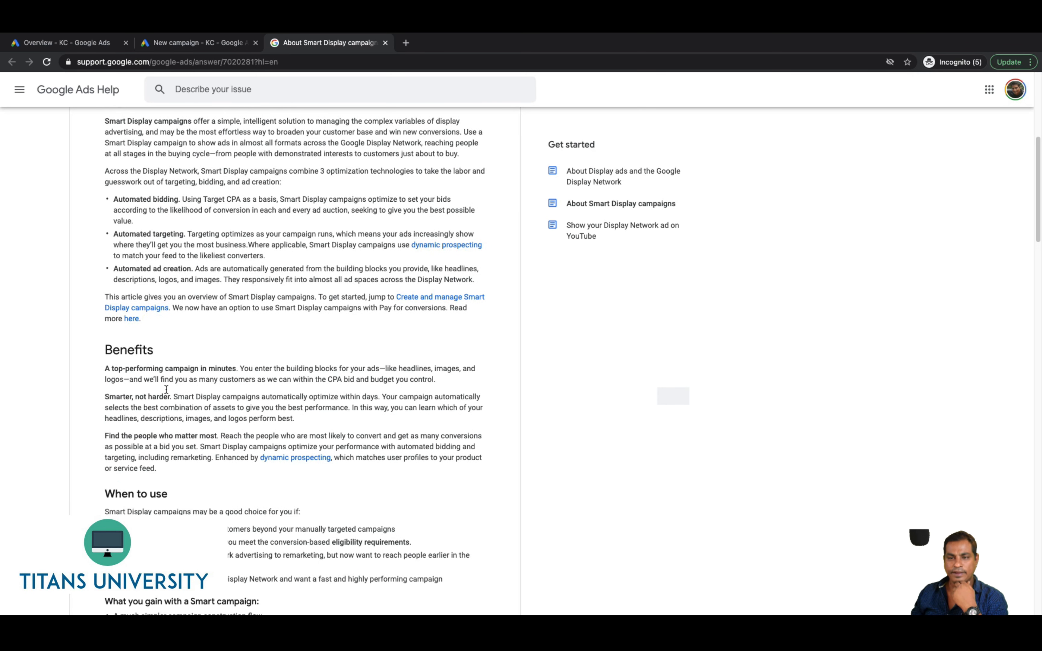
Highlight the benefit lines and the automated bidding, targeting and ad creation points
drag(105, 369, 239, 370)
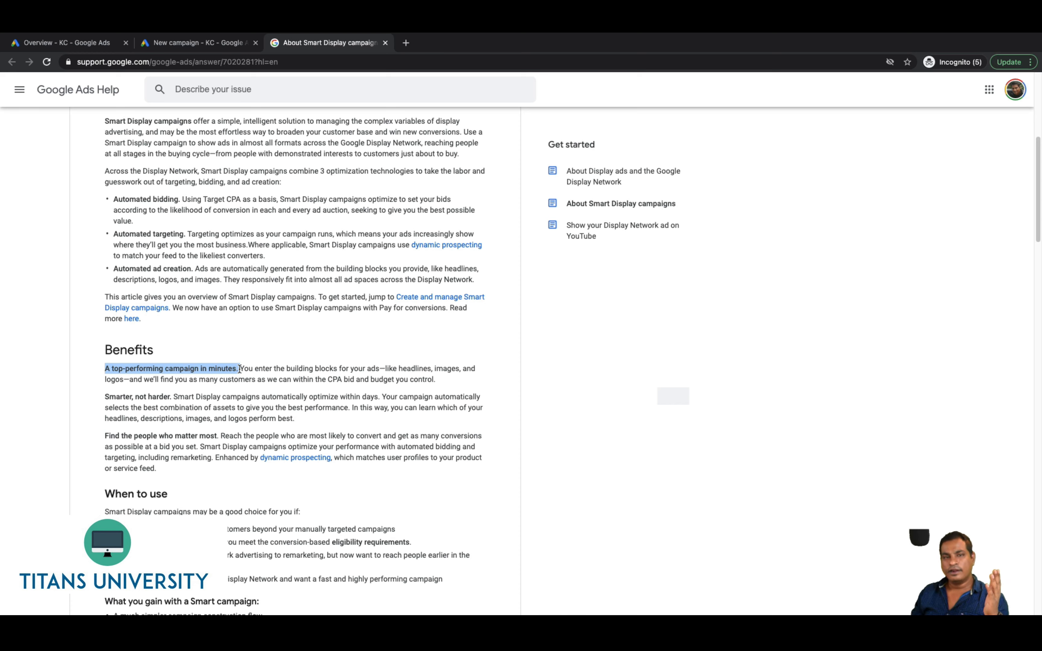
drag(104, 397, 171, 395)
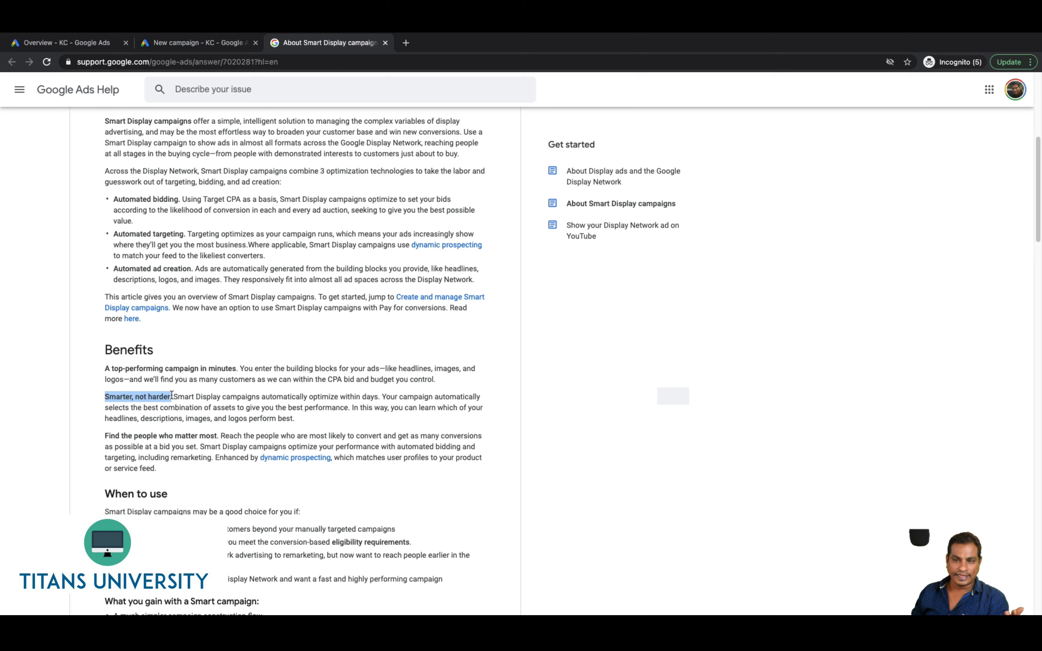
drag(177, 397, 381, 396)
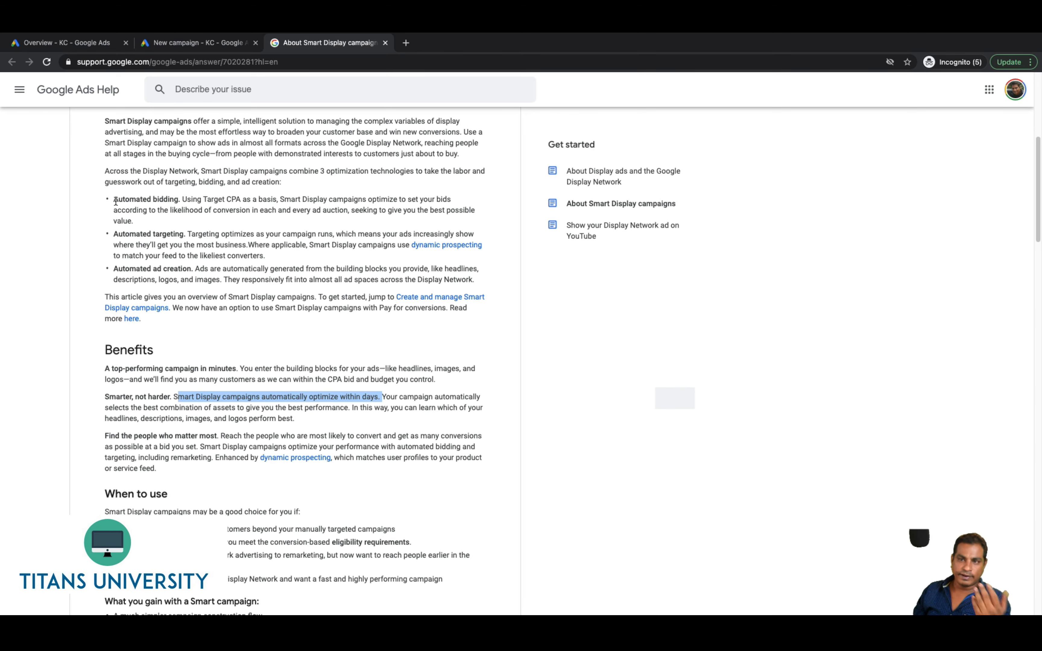
drag(115, 201, 182, 211)
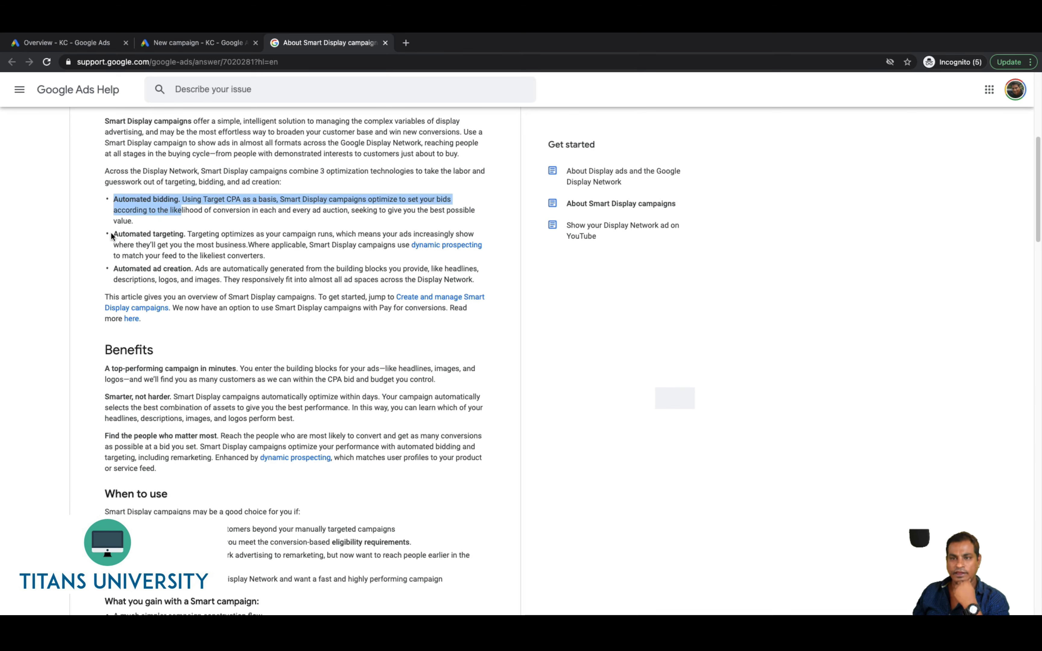
drag(111, 236, 193, 244)
drag(108, 272, 162, 271)
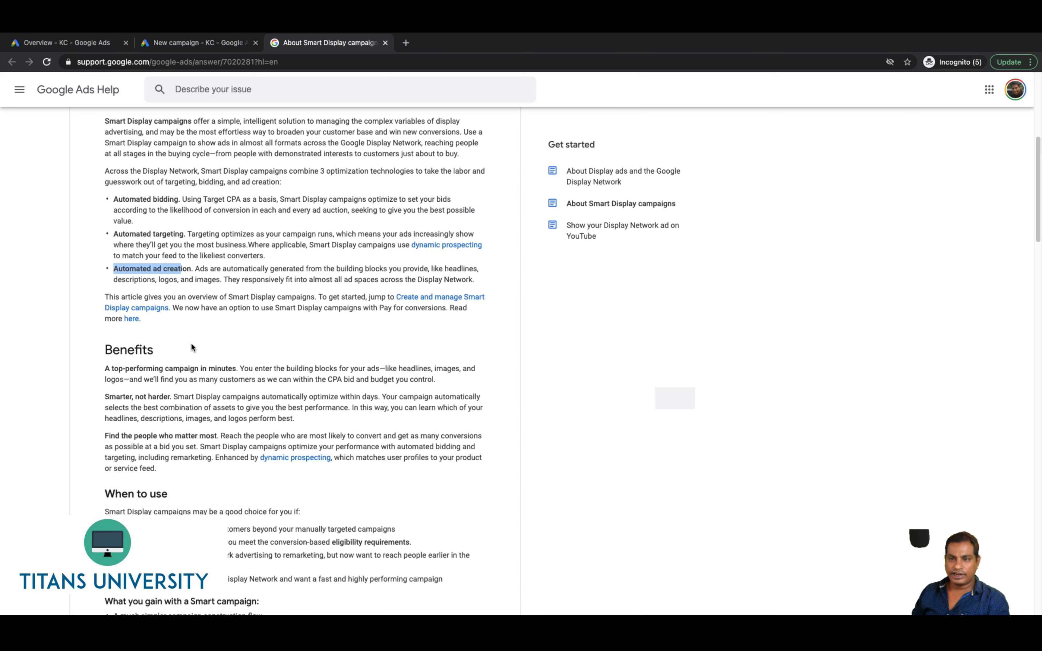
scroll(193, 347, up, 2)
scroll(196, 343, down, 7)
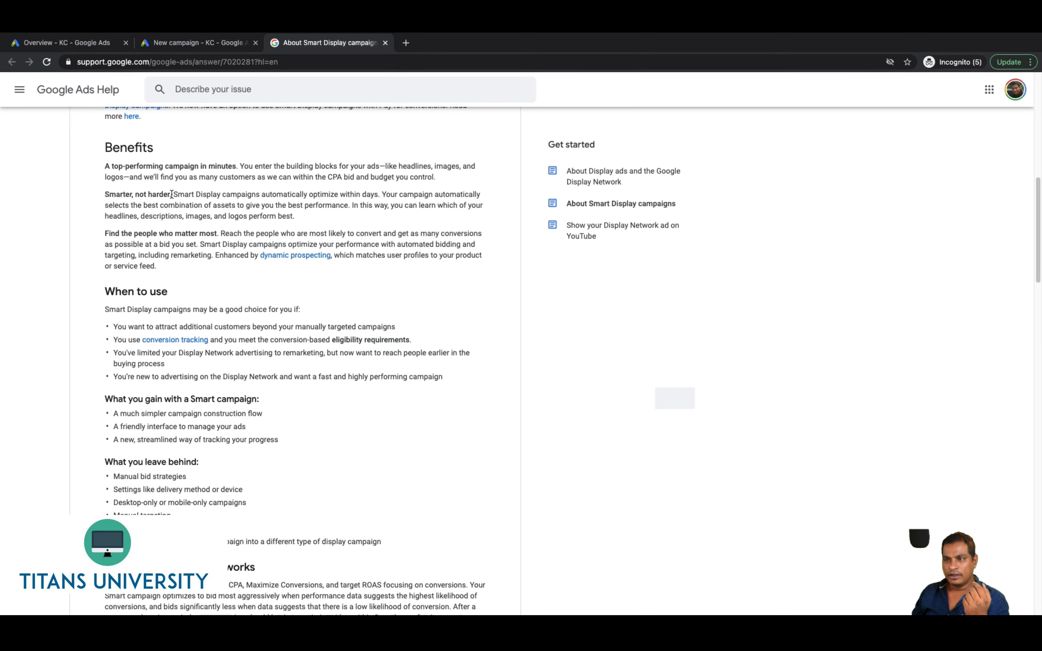
scroll(172, 197, up, 2)
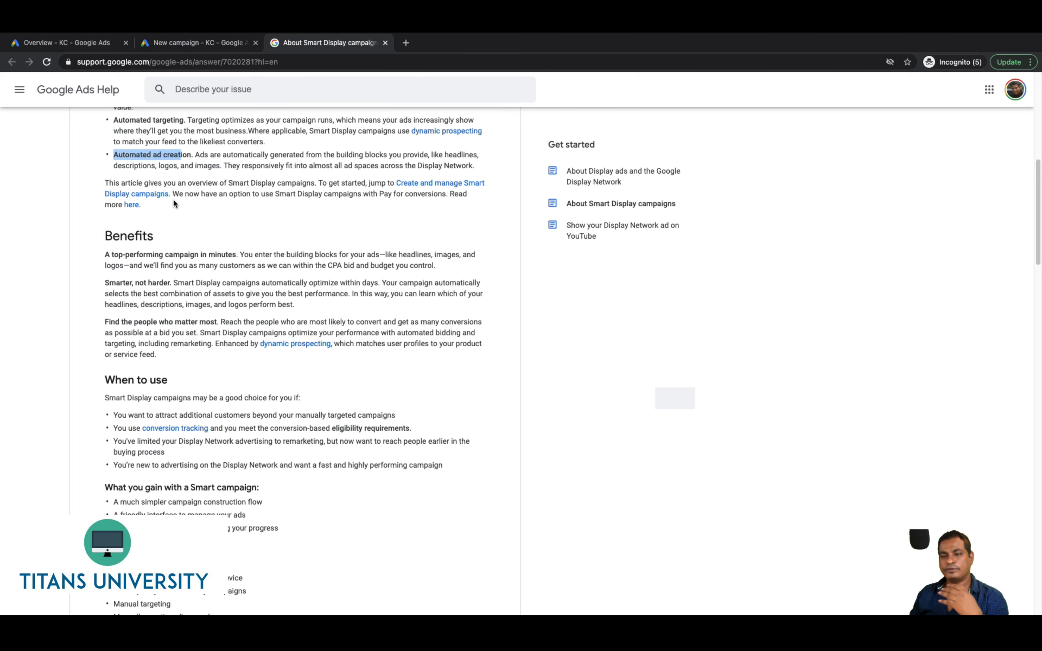
scroll(167, 210, down, 10)
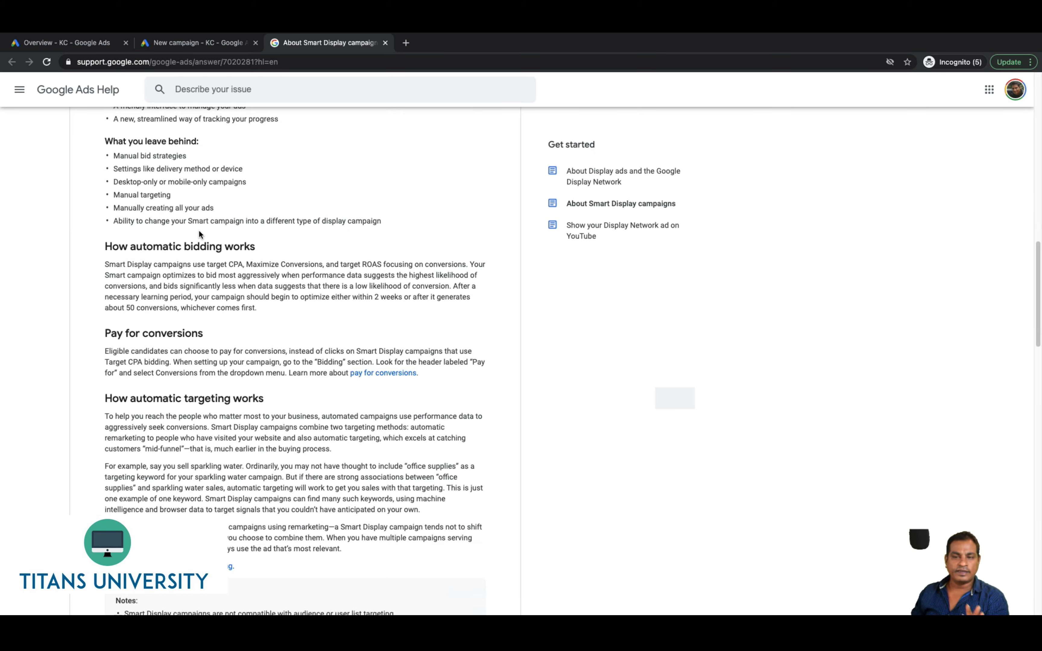
scroll(198, 234, up, 15)
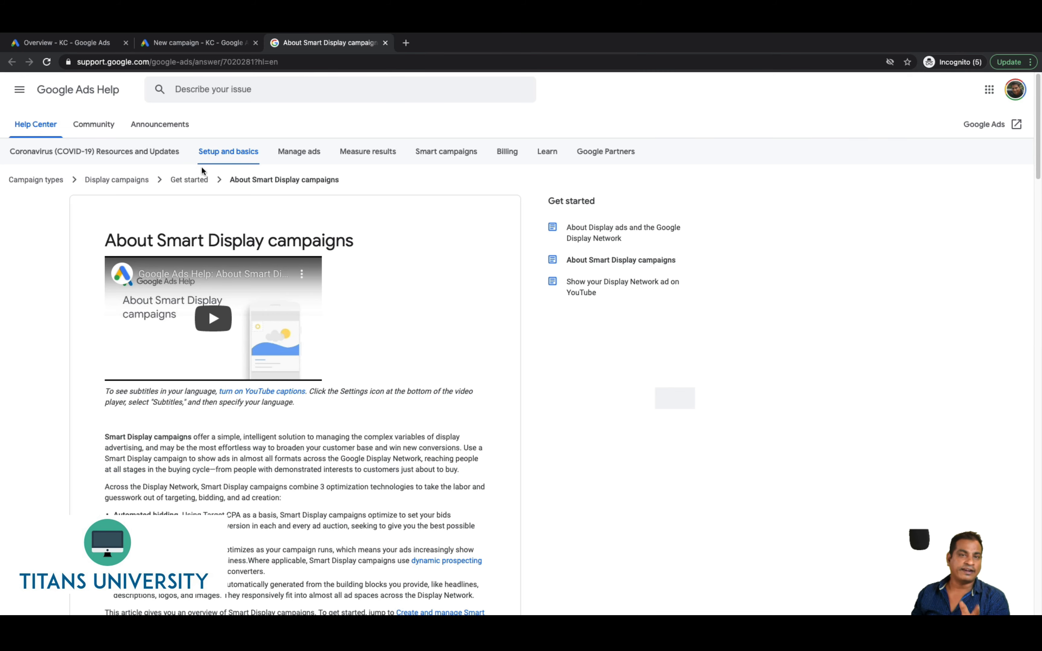
Read the Gmail campaigns Learn more article, then return to the campaign setup page
mouse_move(160, 35)
click(175, 74)
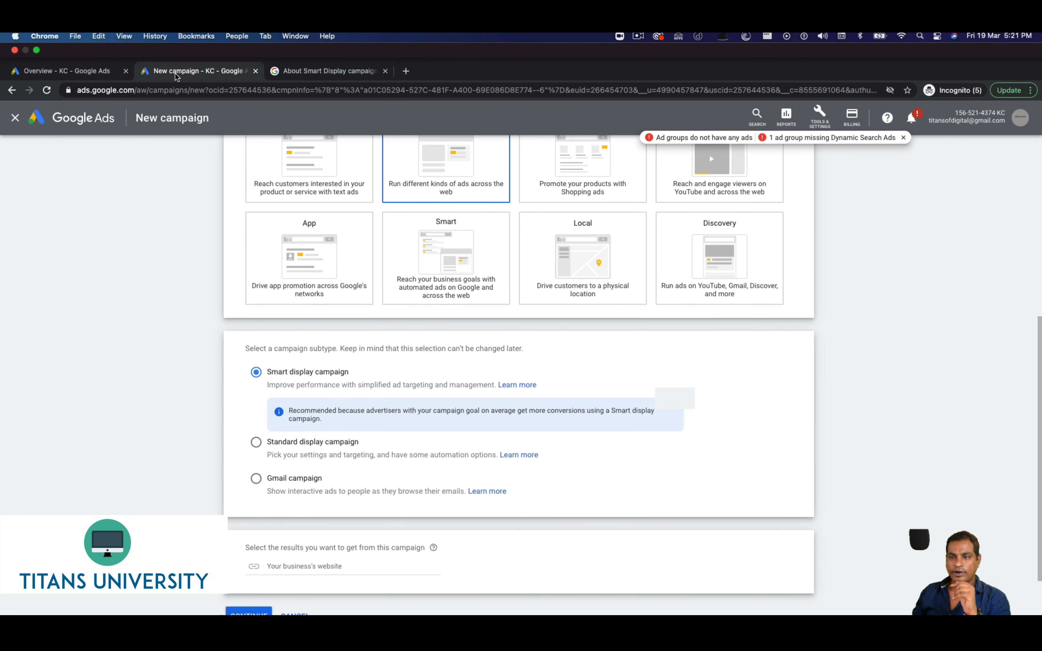
scroll(474, 431, down, 1)
click(488, 448)
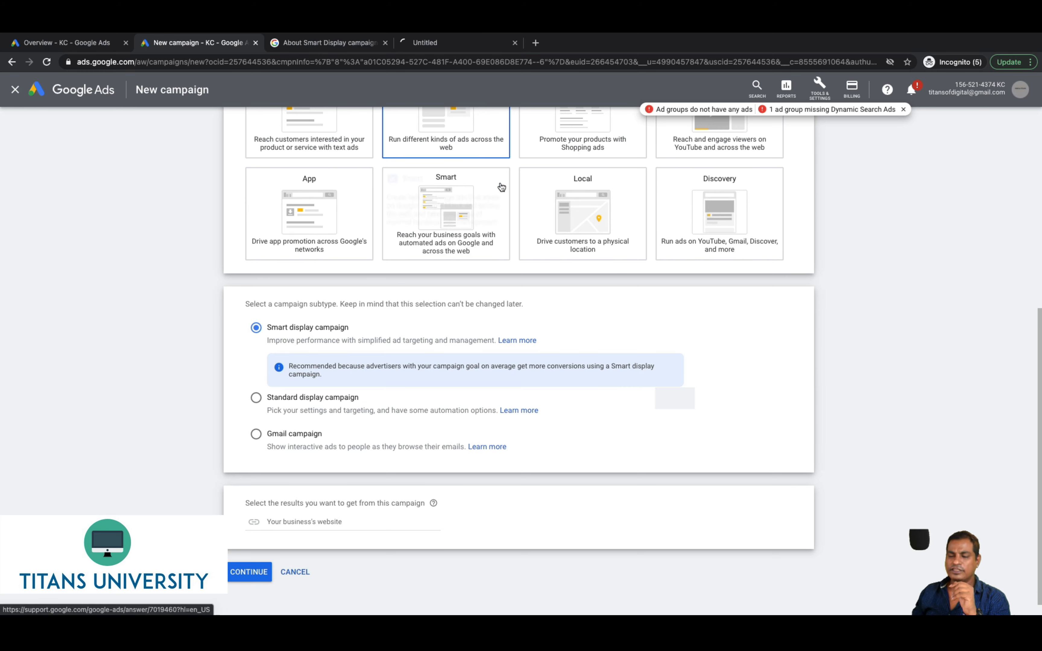
click(426, 47)
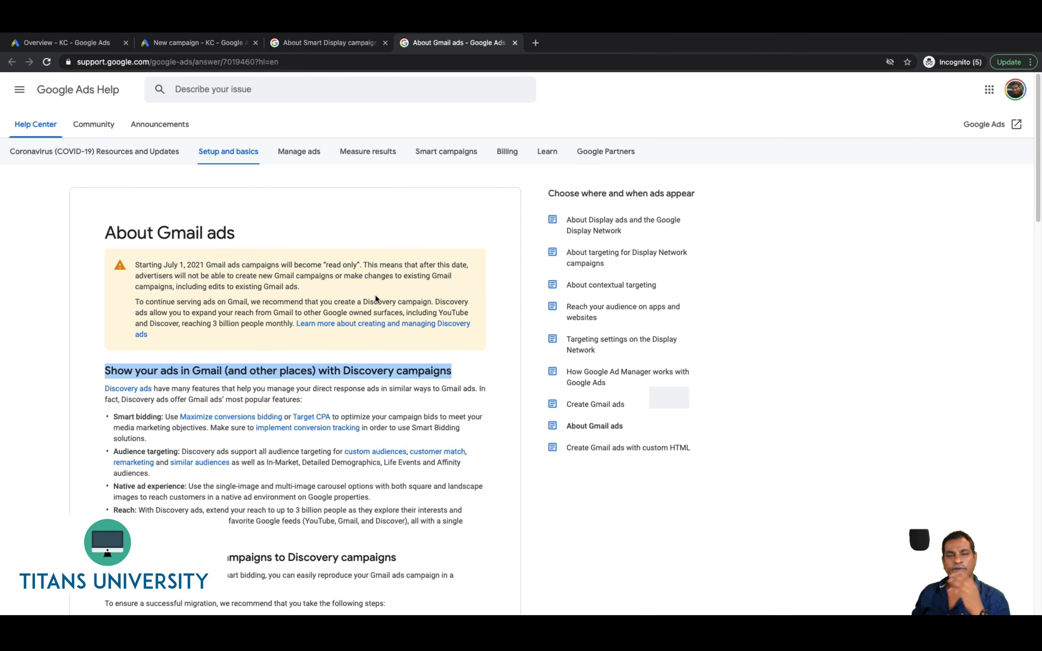
click(198, 42)
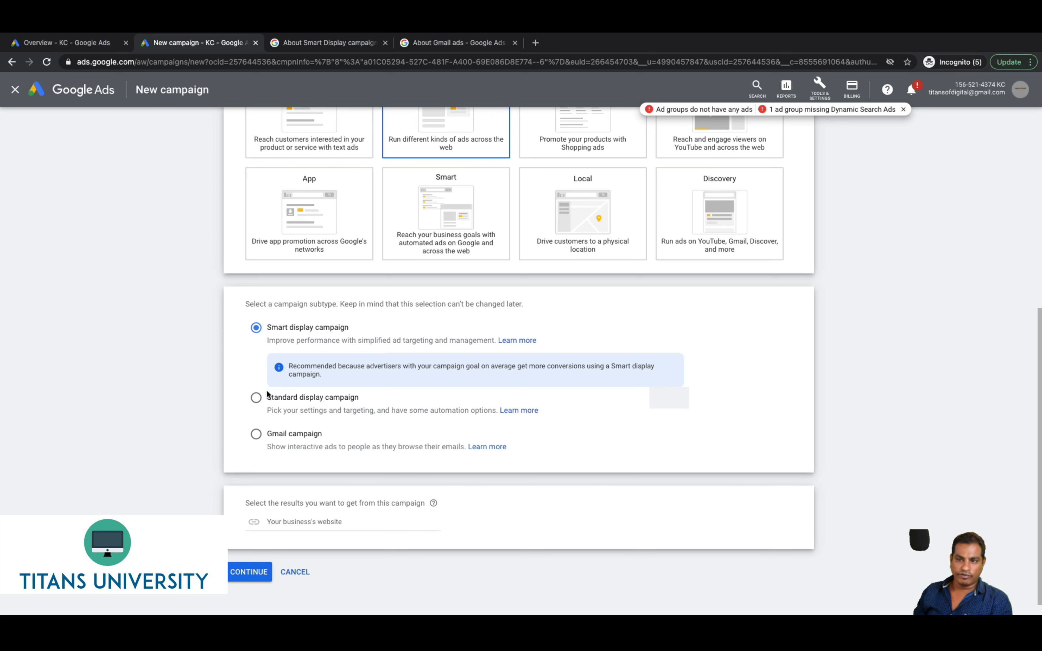
Select the Standard display campaign subtype and continue to the settings form
click(255, 400)
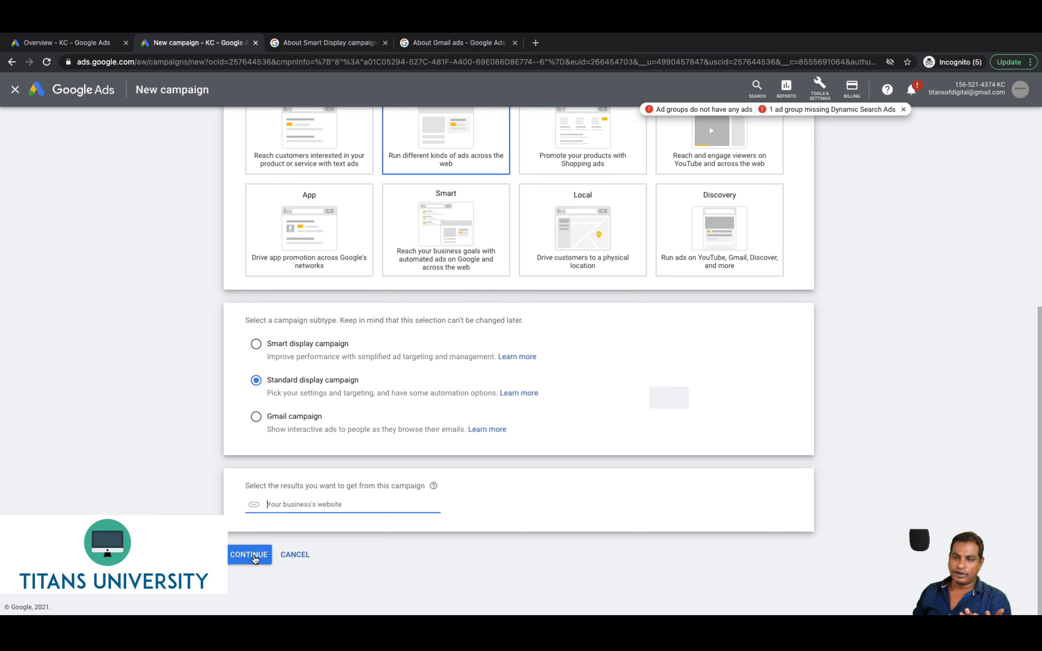
click(255, 557)
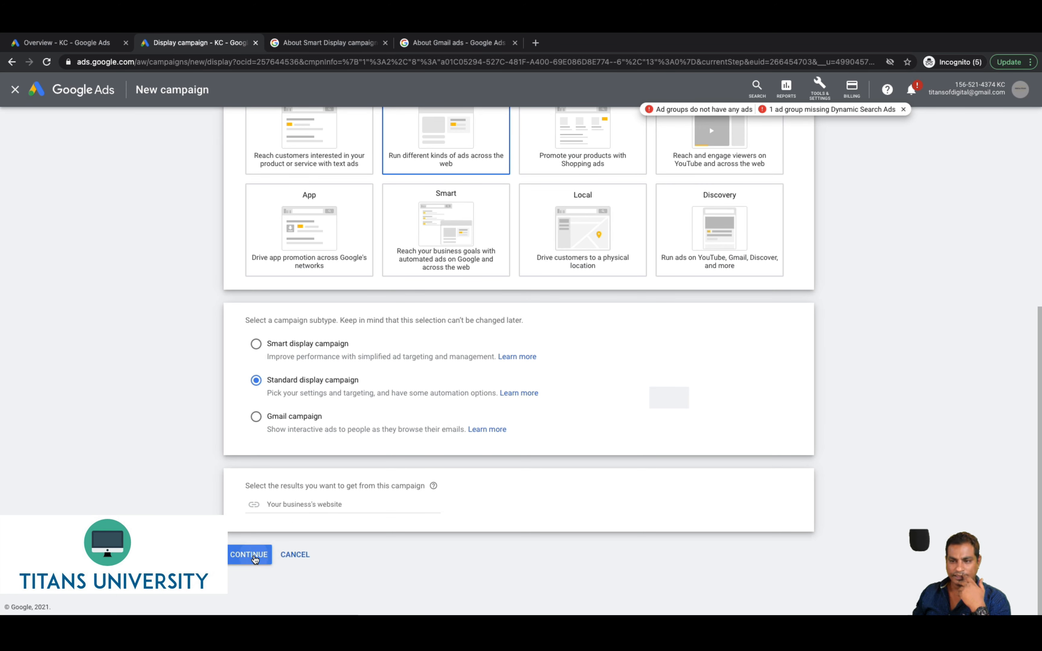
click(254, 556)
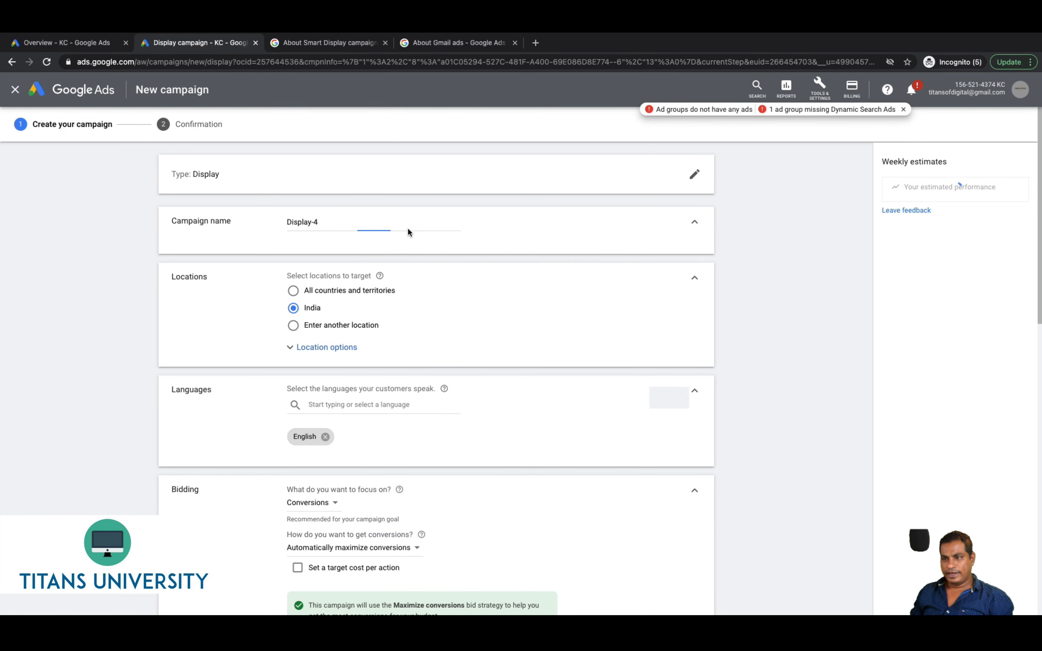
Replace the default Display-4 name with 'My First Display Campaign'
triple_click(403, 222)
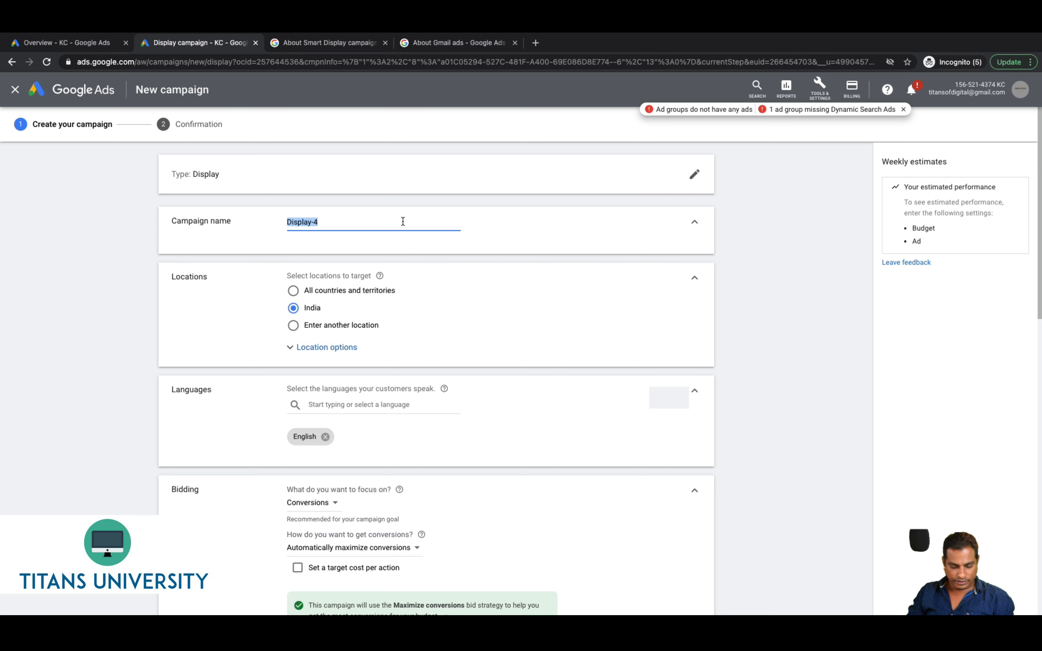
text(My First Di)
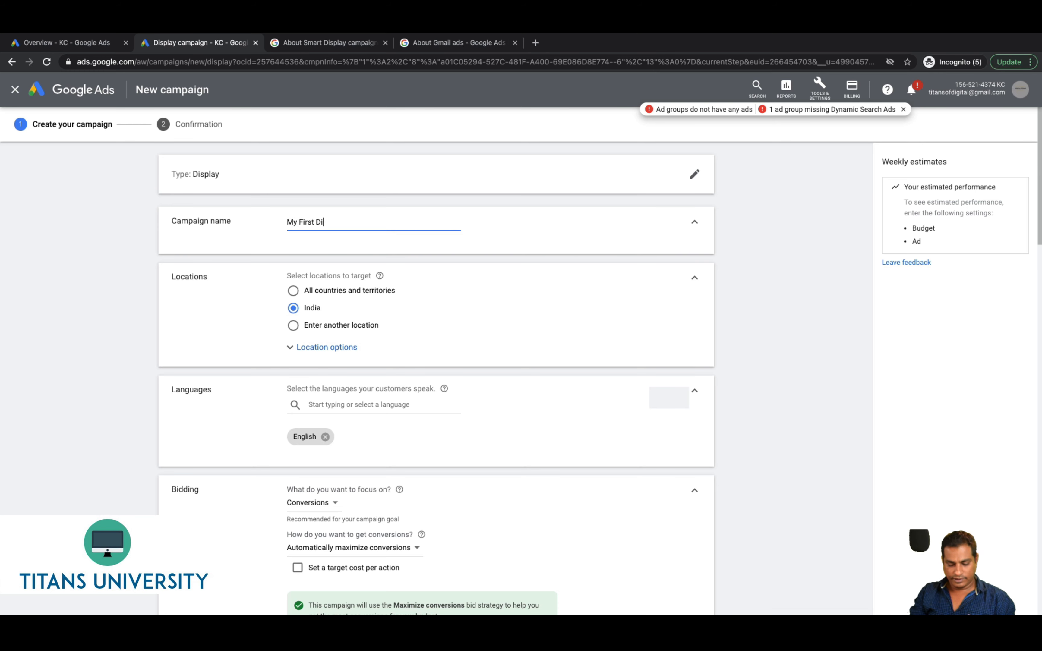
text(sp)
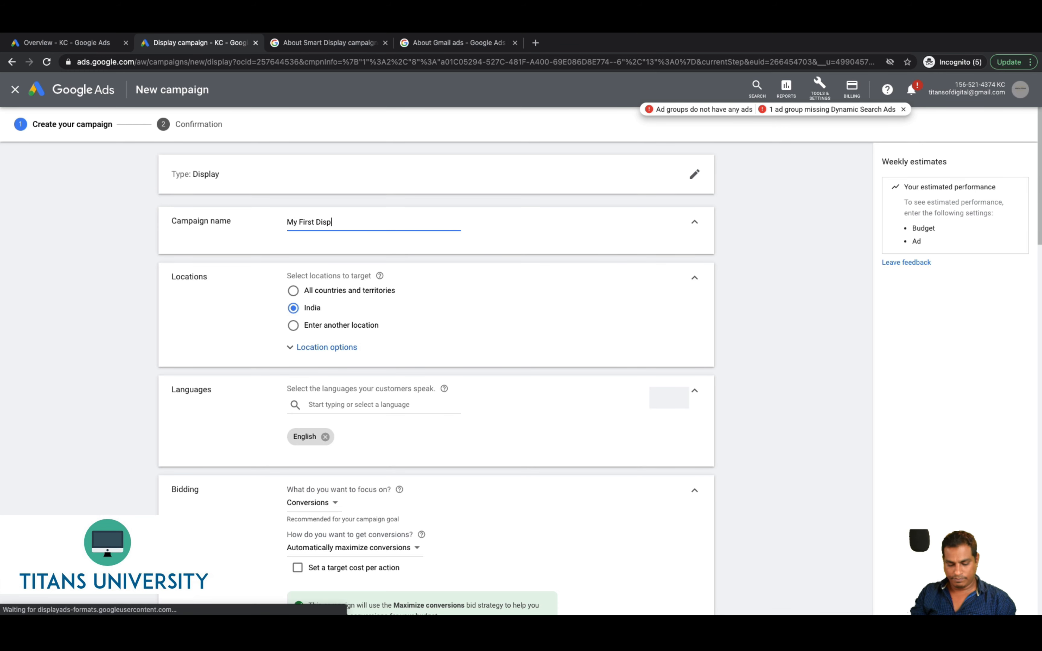
text(lay Campaign)
key(Tab)
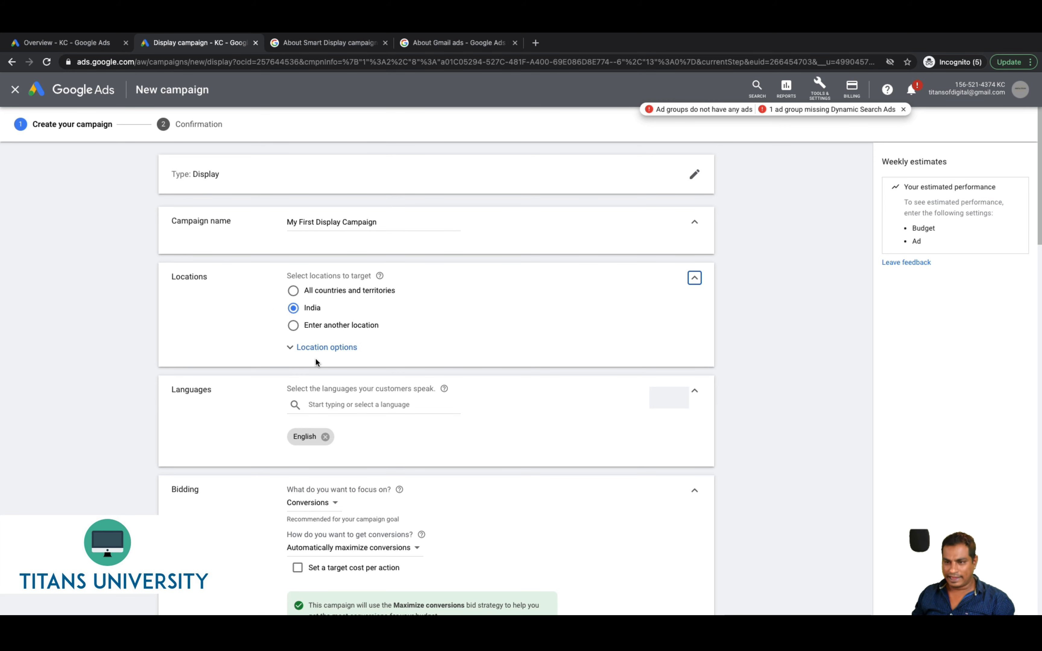
scroll(336, 407, down, 3)
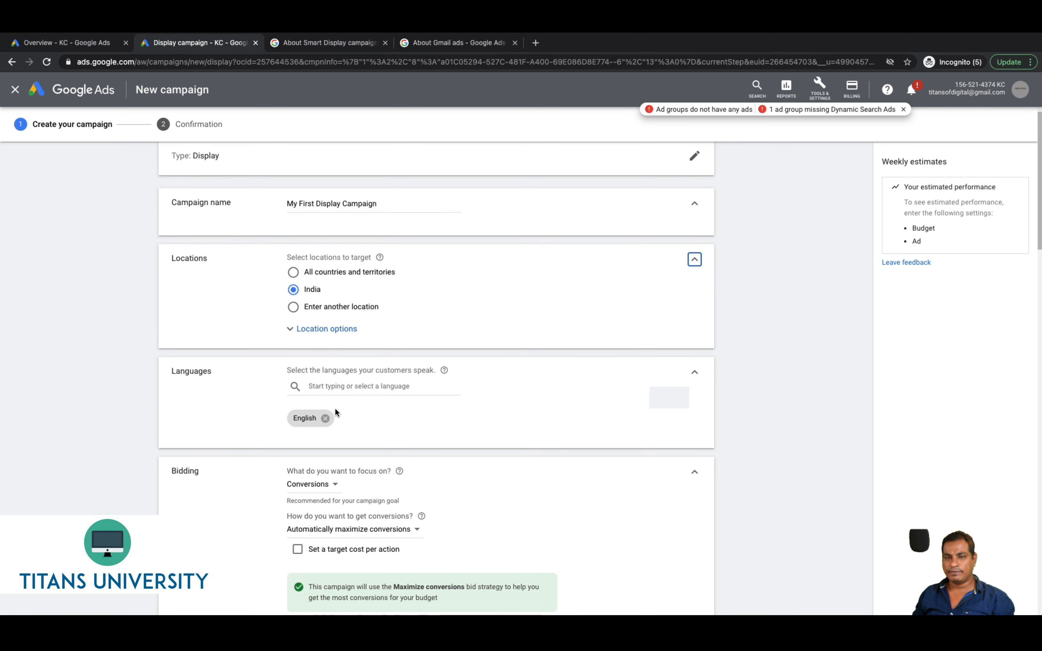
click(335, 403)
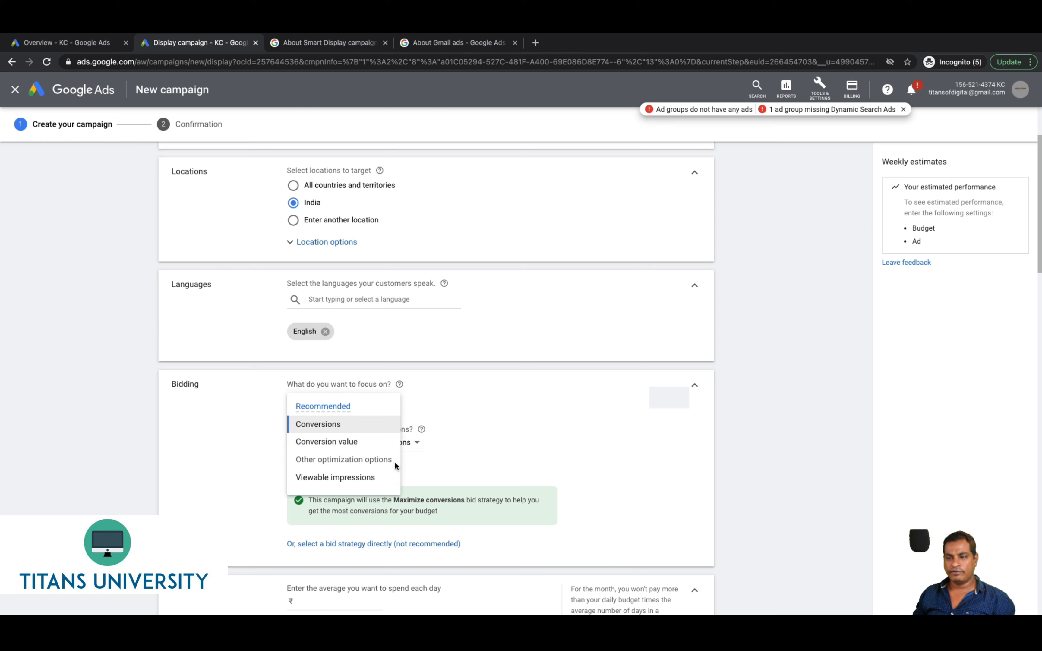
Set bidding to focus on Conversions with manually set bids, giving Enhanced CPC
mouse_move(318, 480)
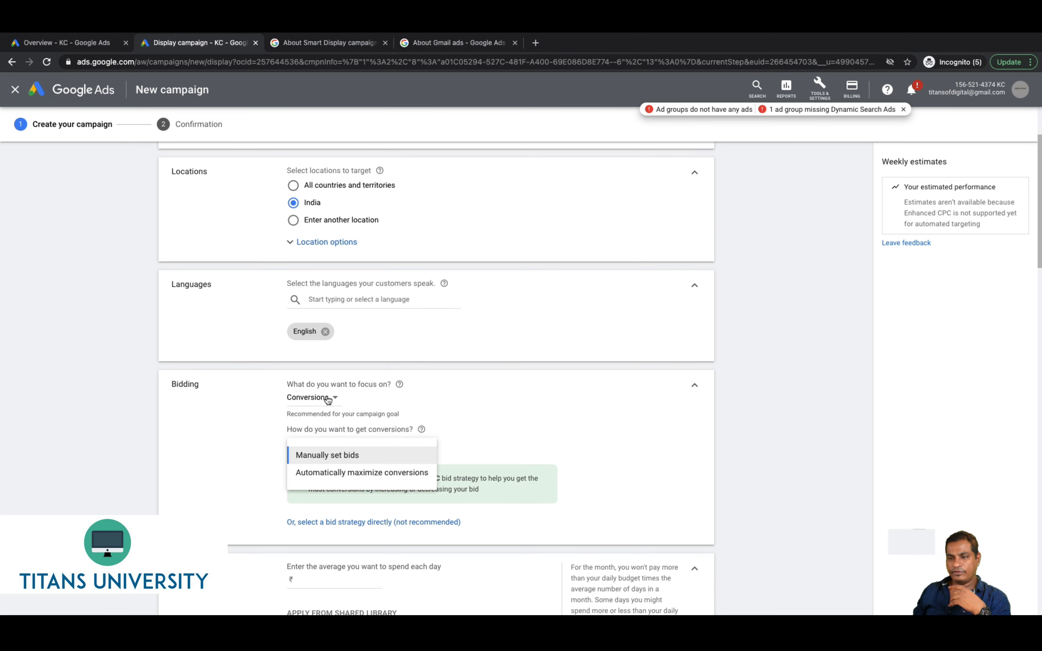
click(326, 399)
click(348, 478)
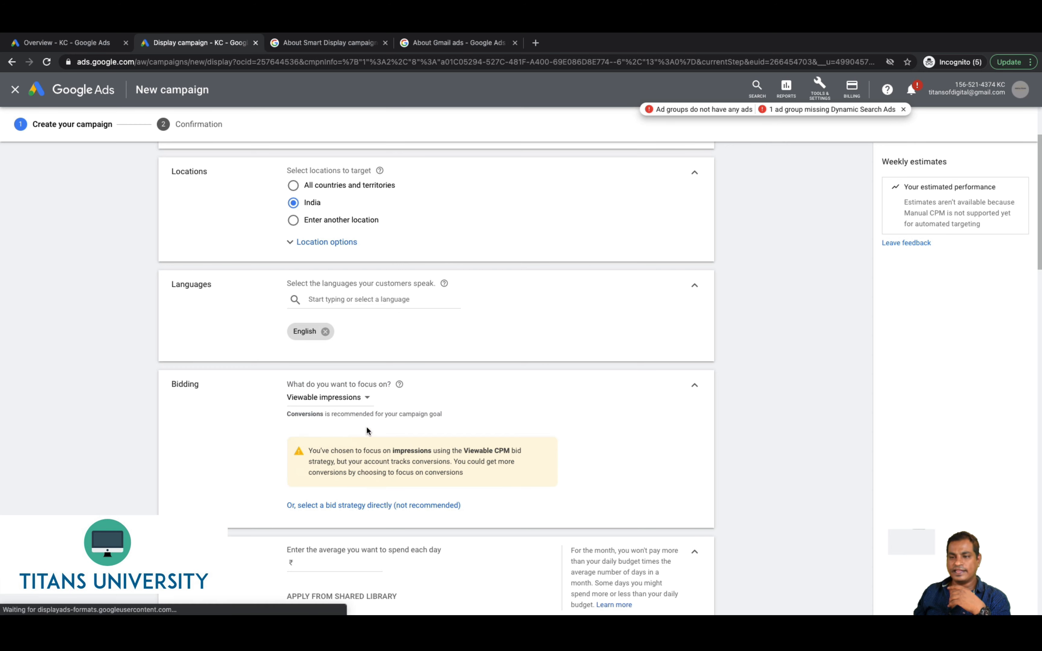
click(368, 398)
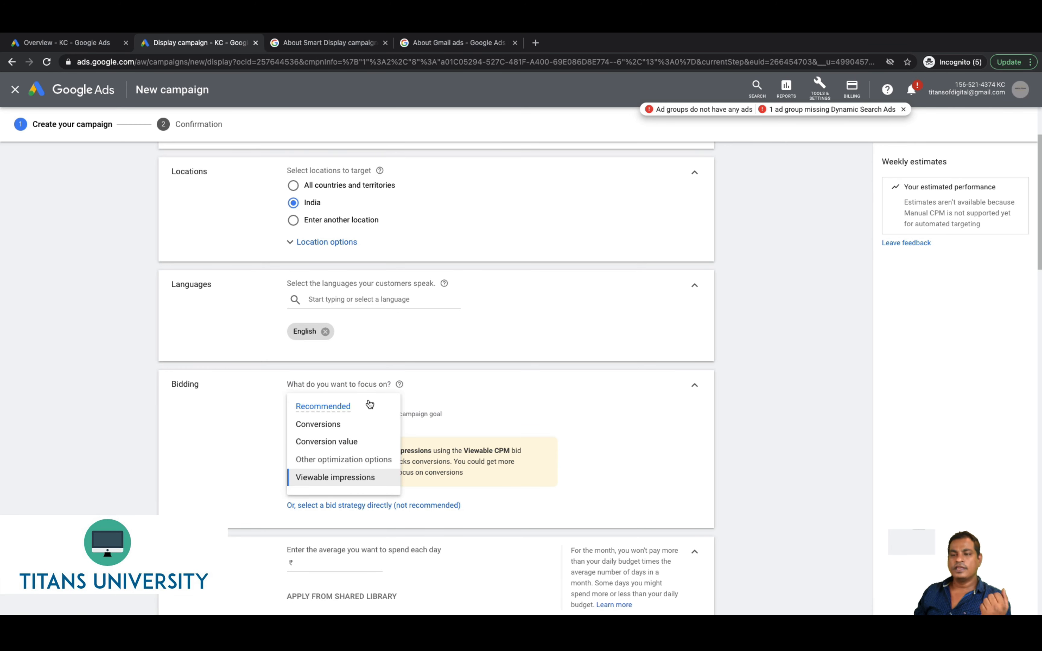
click(335, 425)
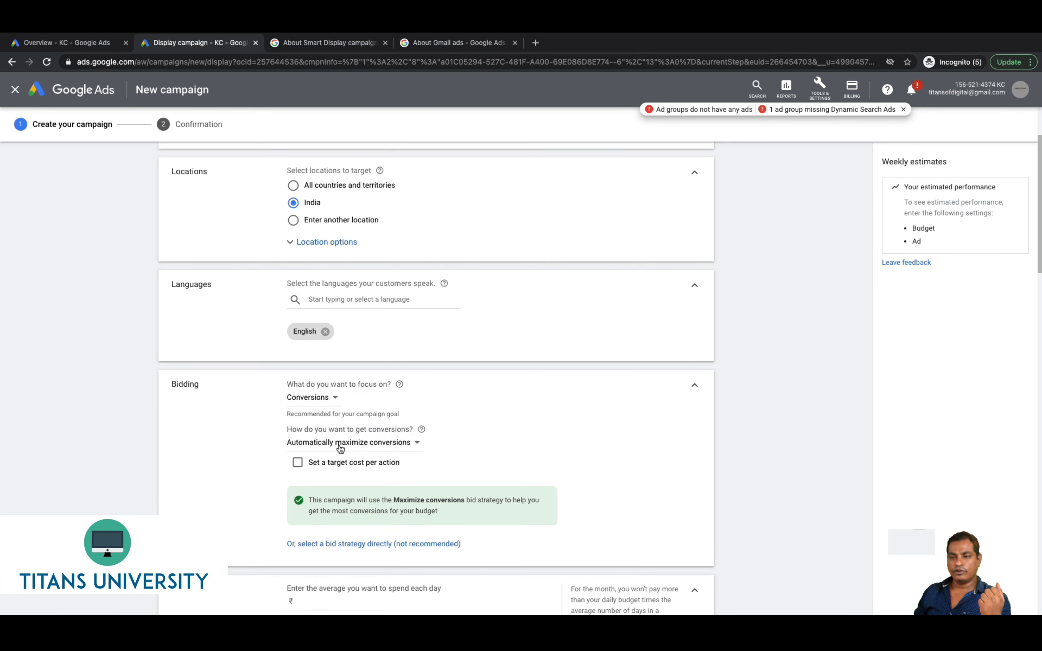
click(341, 445)
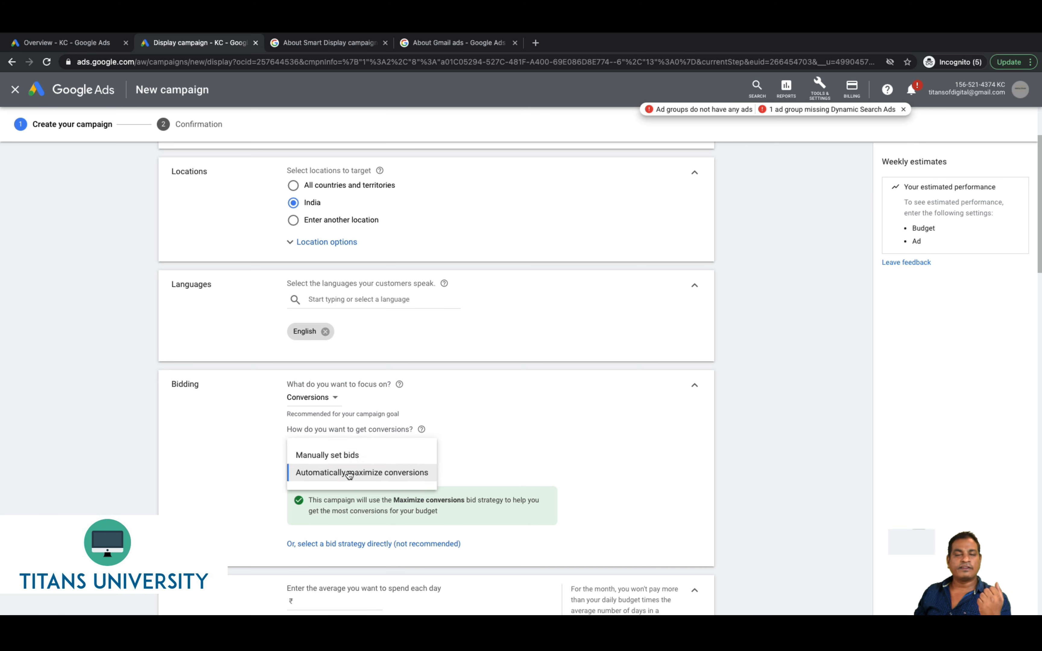
click(327, 455)
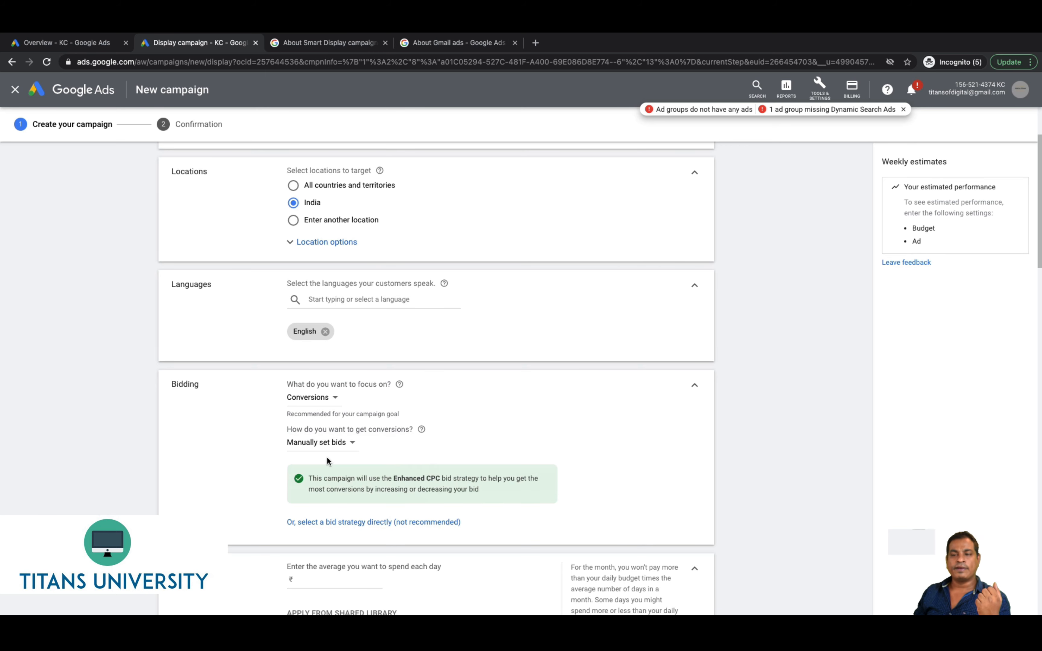
Review the direct bid strategy list, then revert to Maximize conversions bidding
click(335, 521)
click(332, 414)
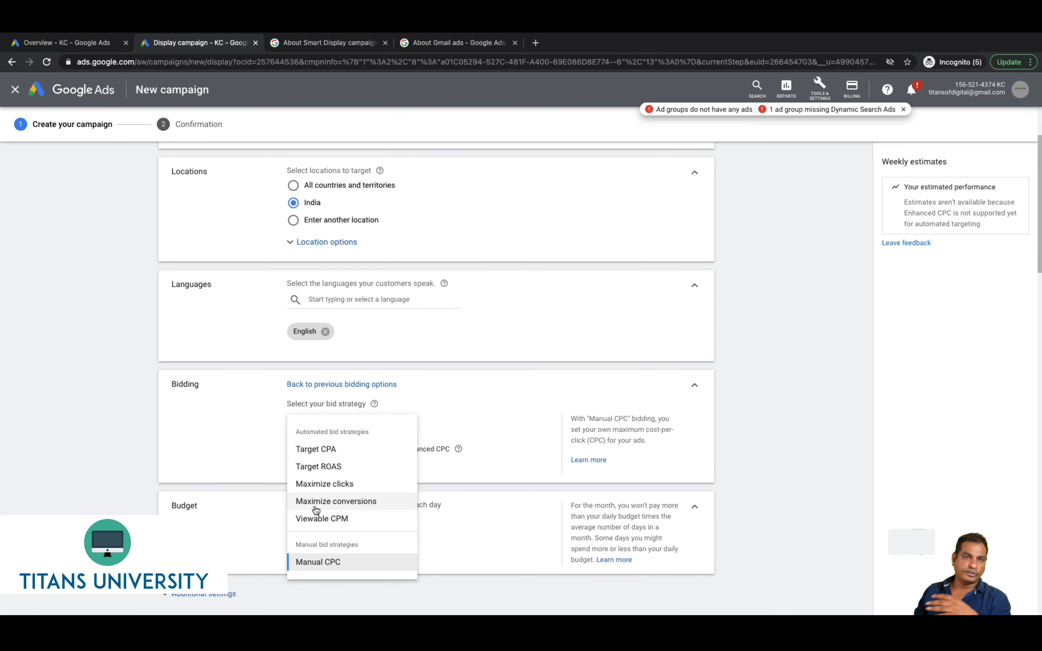
mouse_move(316, 511)
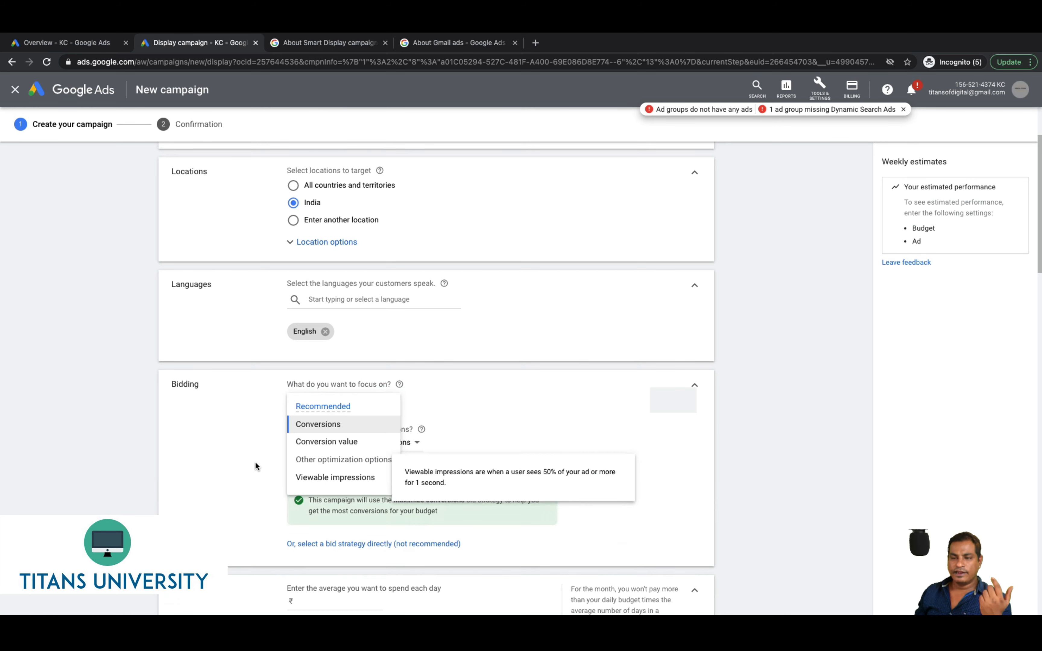
click(255, 461)
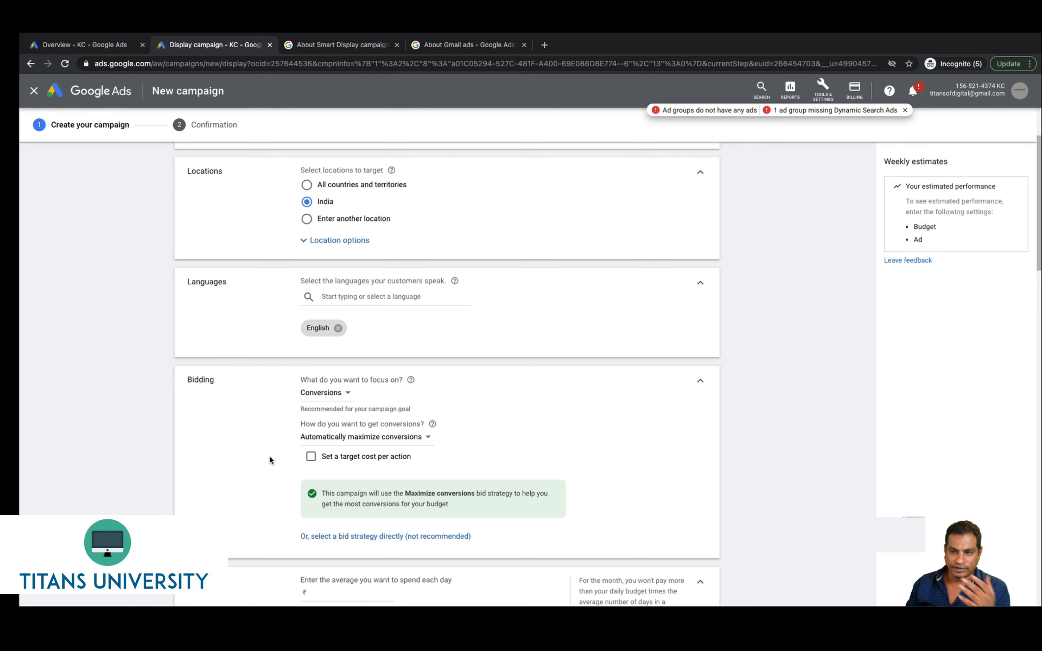
Enter a ₹100.00 average daily budget and expand Additional settings
scroll(352, 495, down, 4)
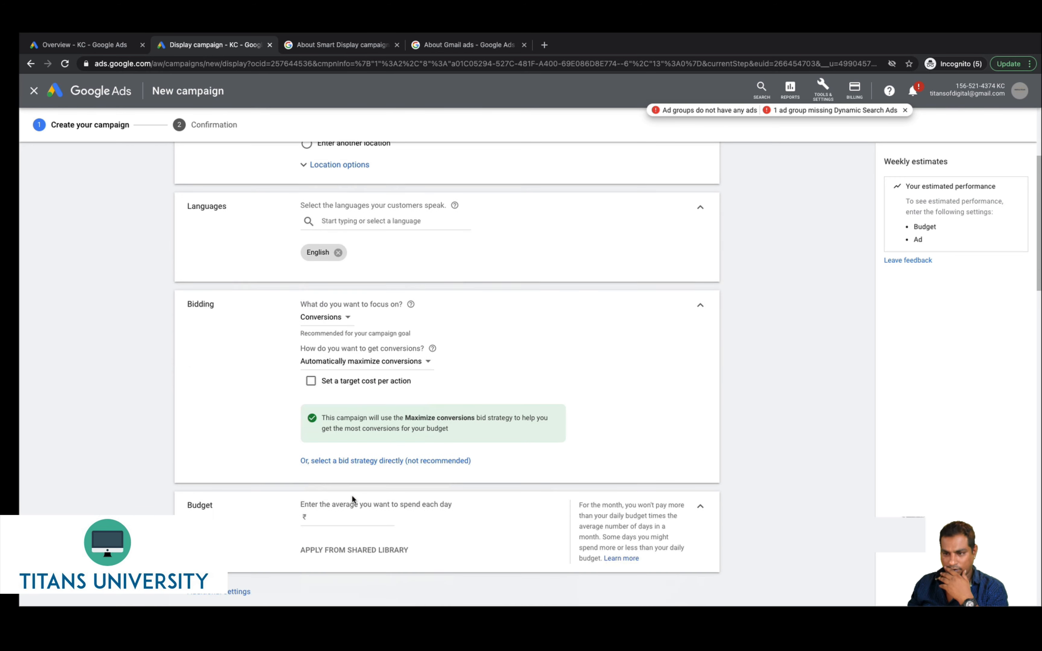
click(340, 435)
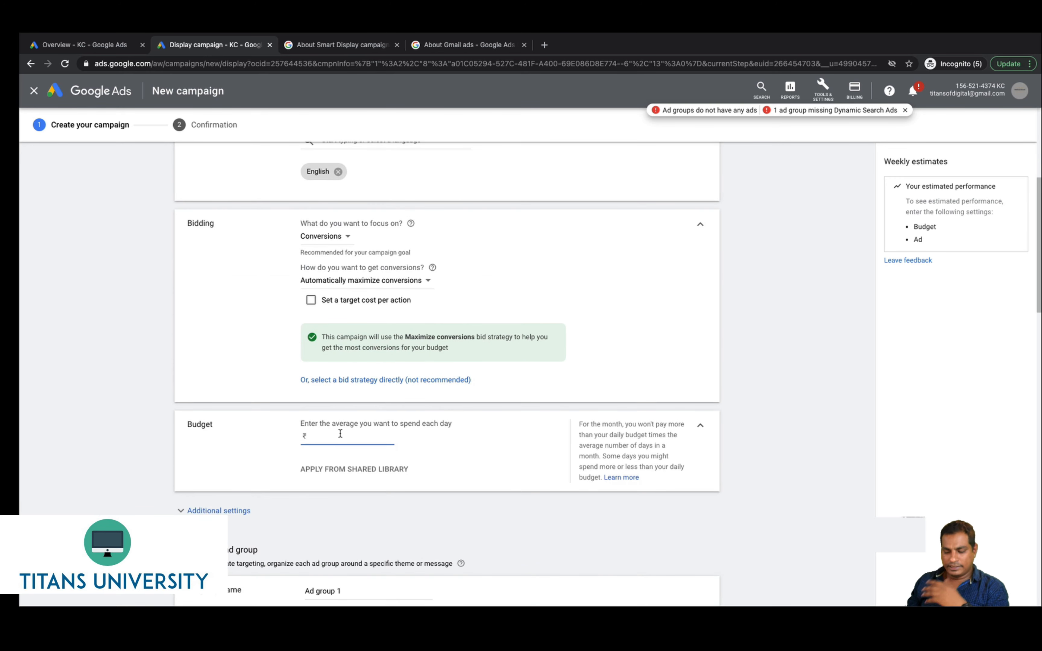
text(100)
scroll(239, 386, down, 5)
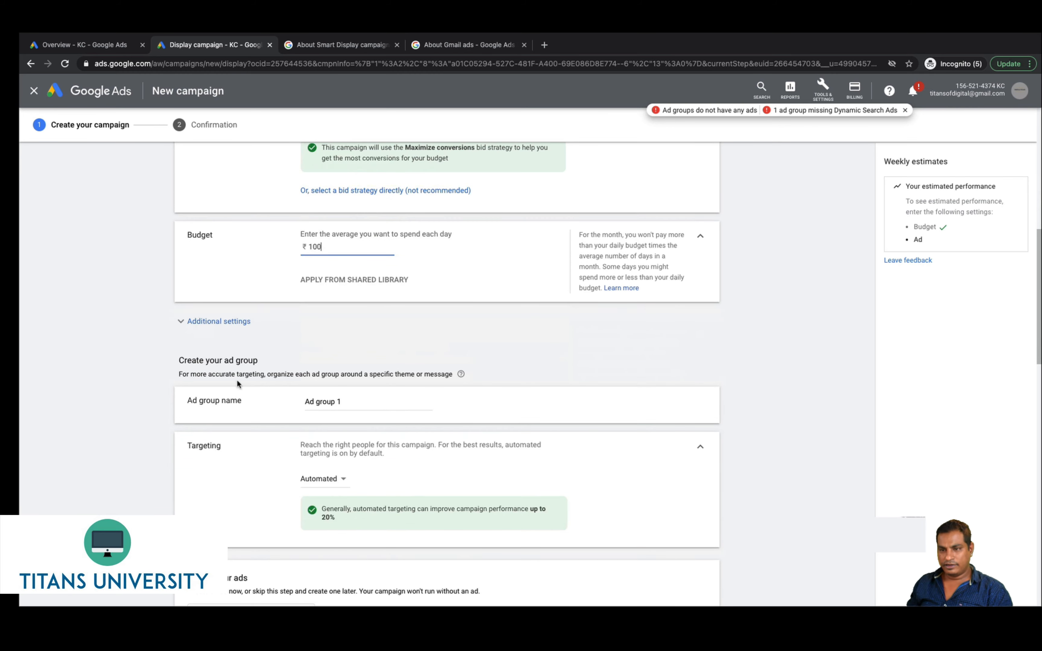
click(188, 324)
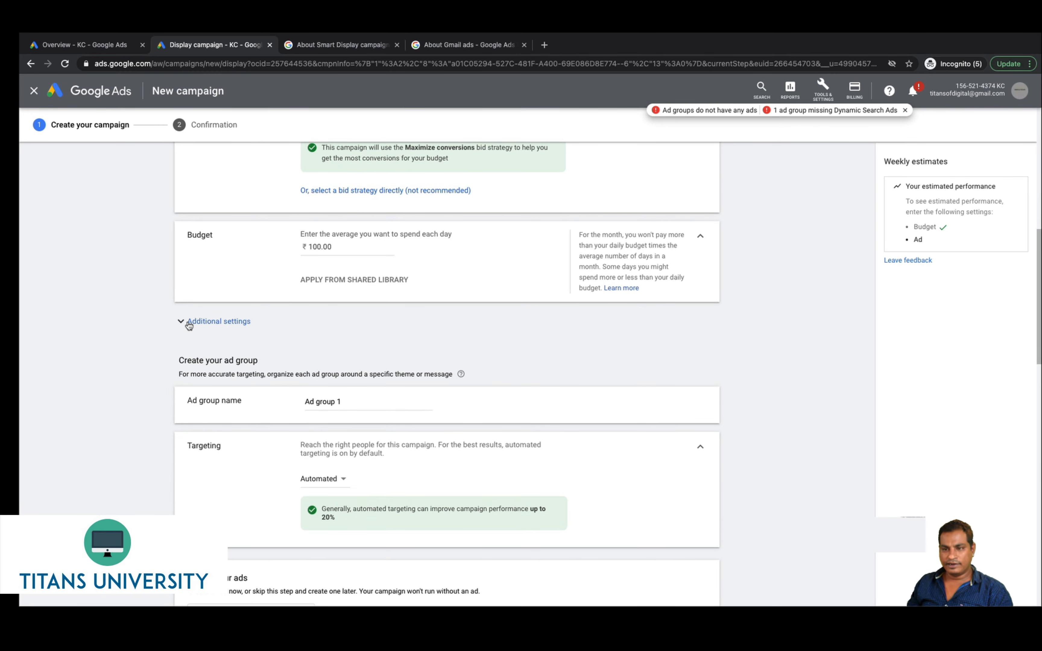
click(188, 324)
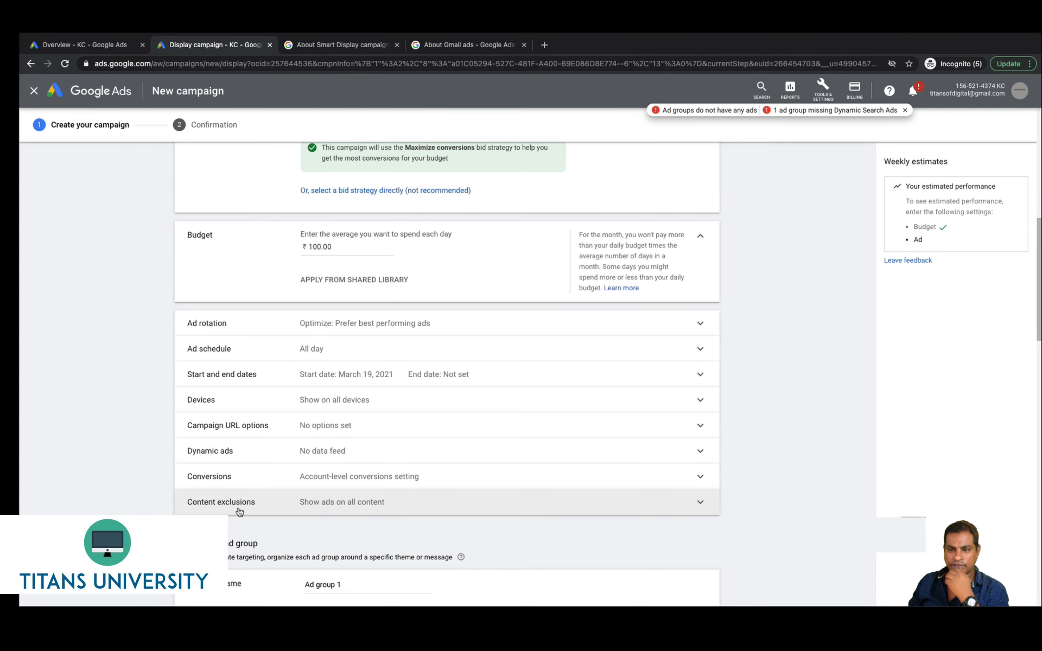
Rename the ad group to 'My First Ad group' and view its Automated targeting option
scroll(354, 444, down, 7)
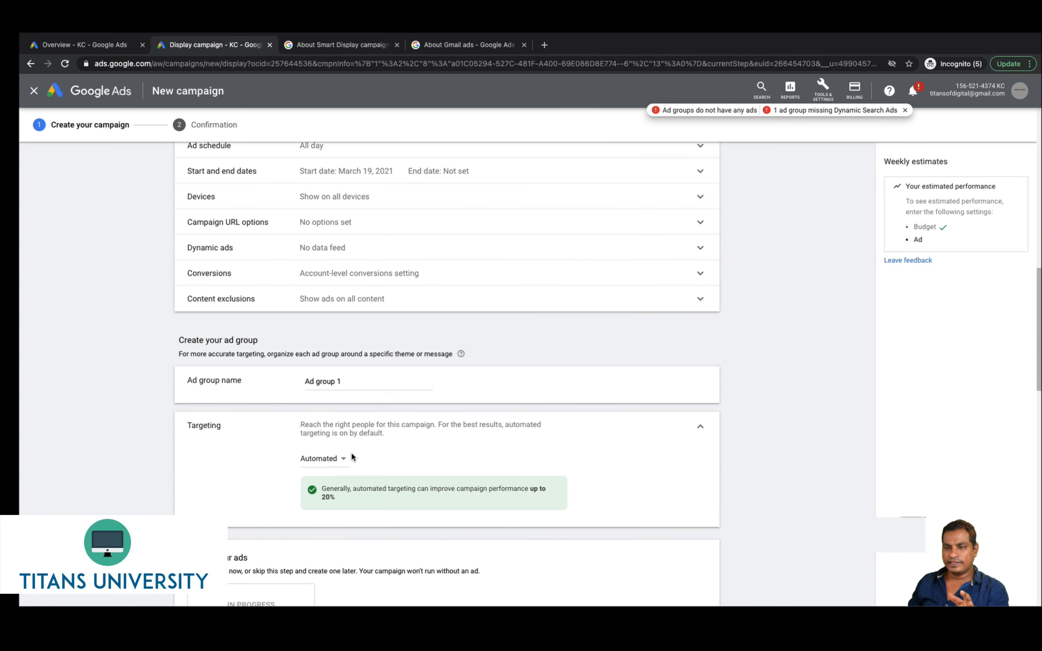
click(325, 302)
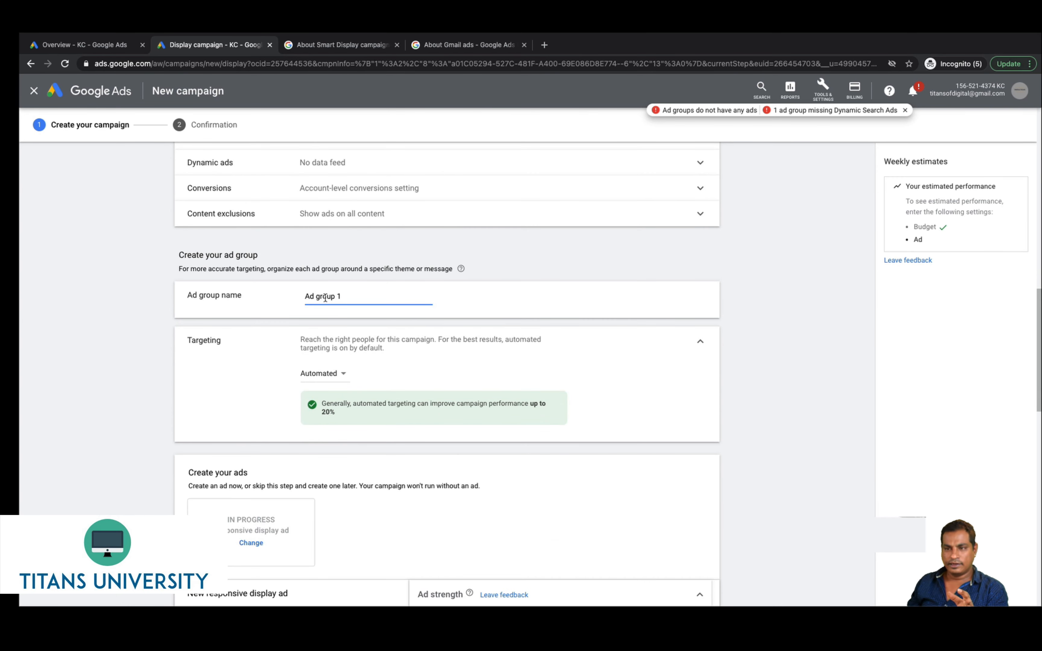
triple_click(325, 297)
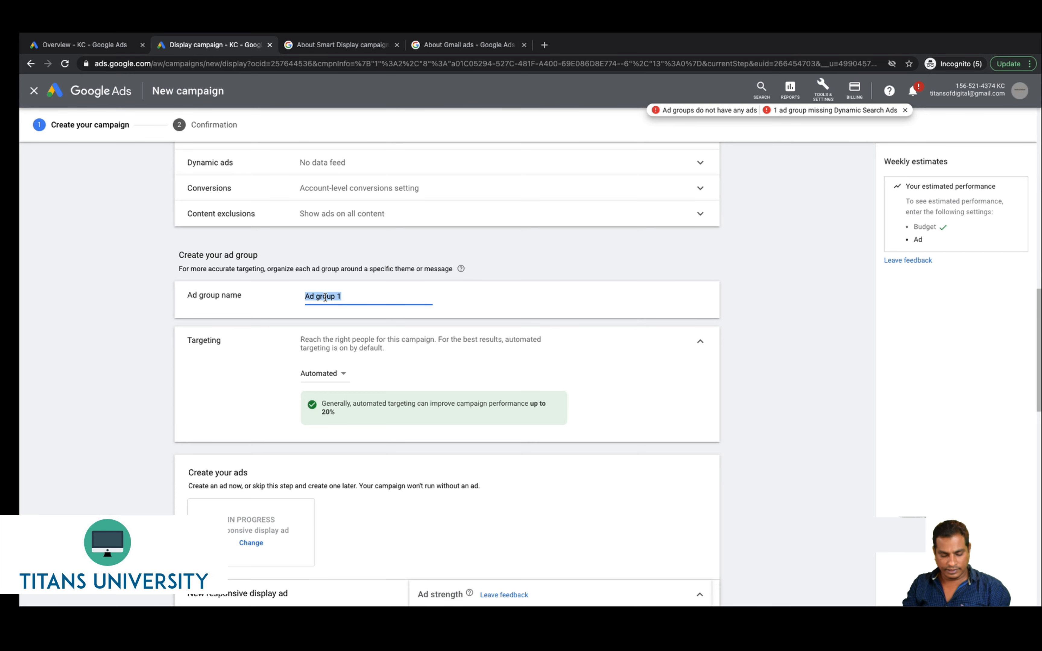
text(My First Ad)
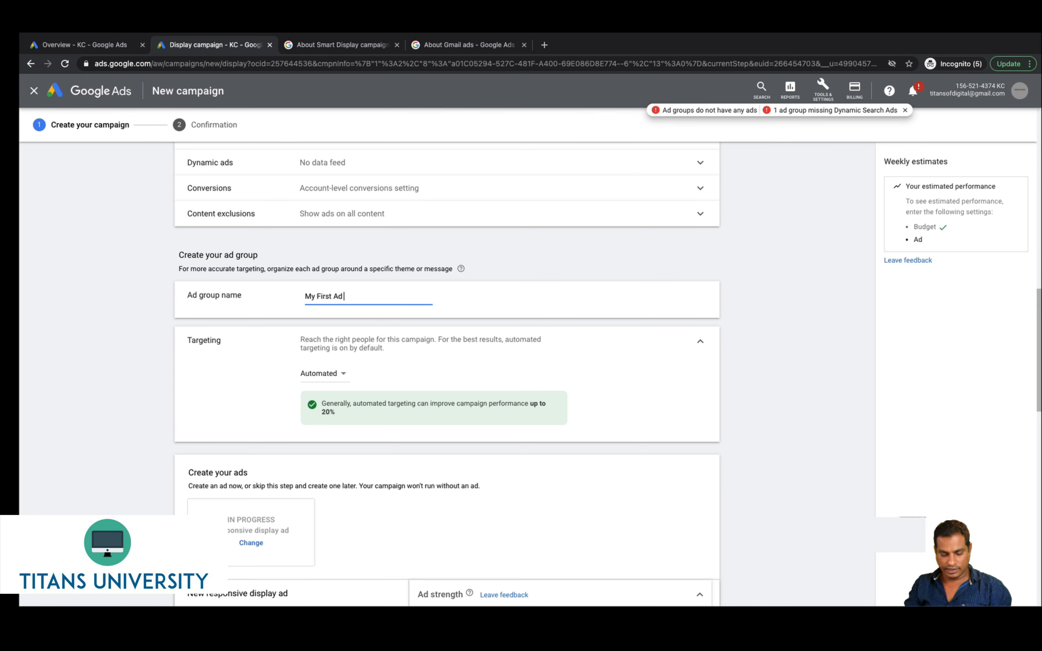
text( group)
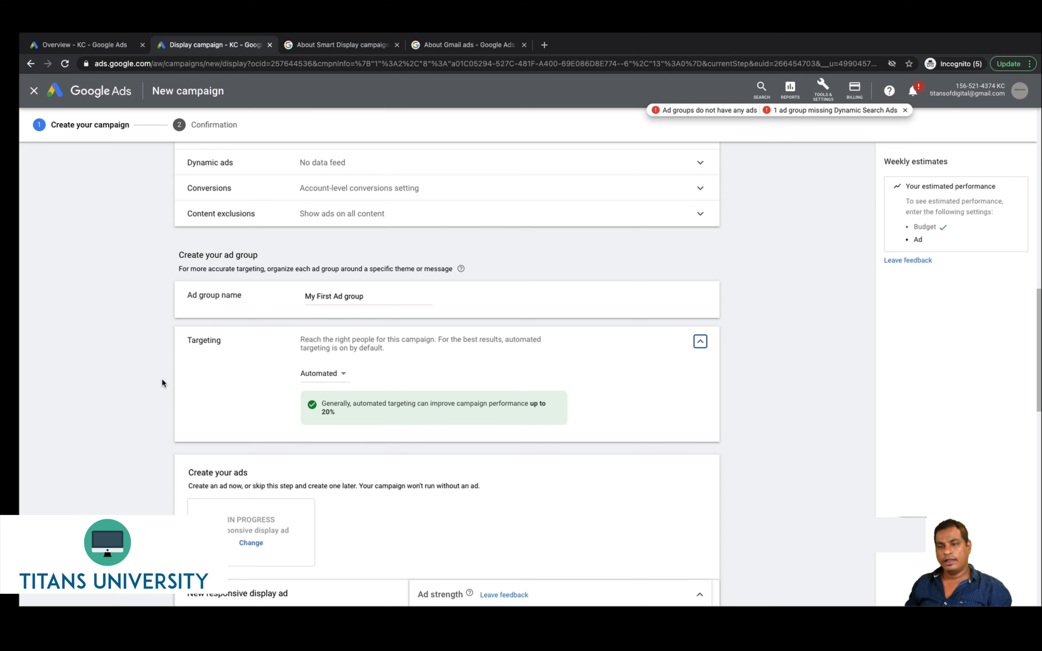
click(313, 379)
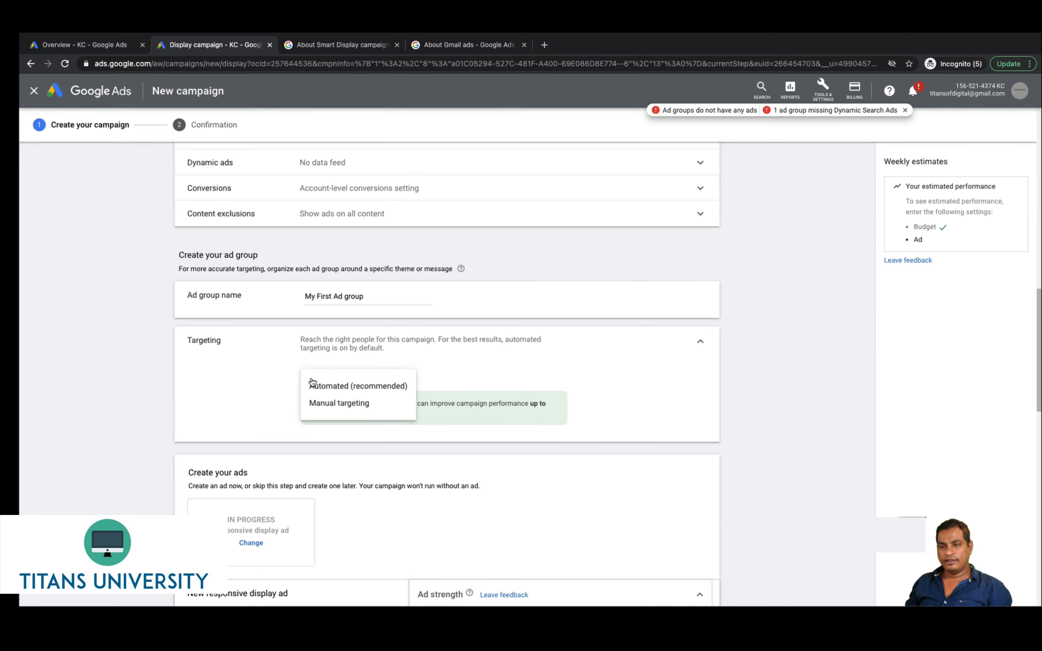
mouse_move(321, 393)
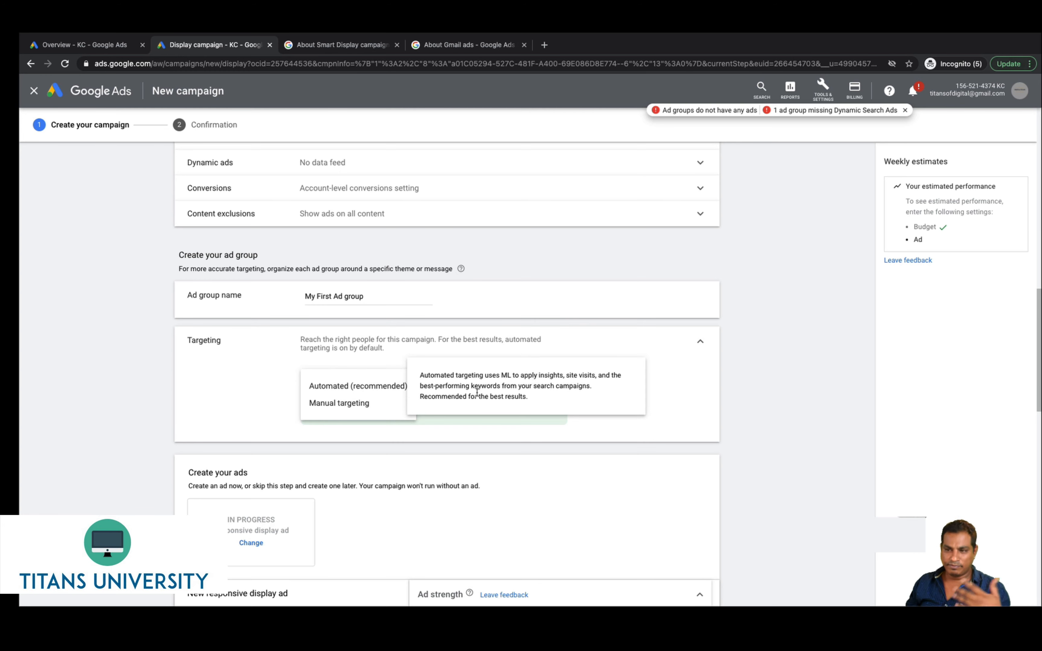
Switch the ad group's targeting to Manual and scan the audience search list
click(332, 403)
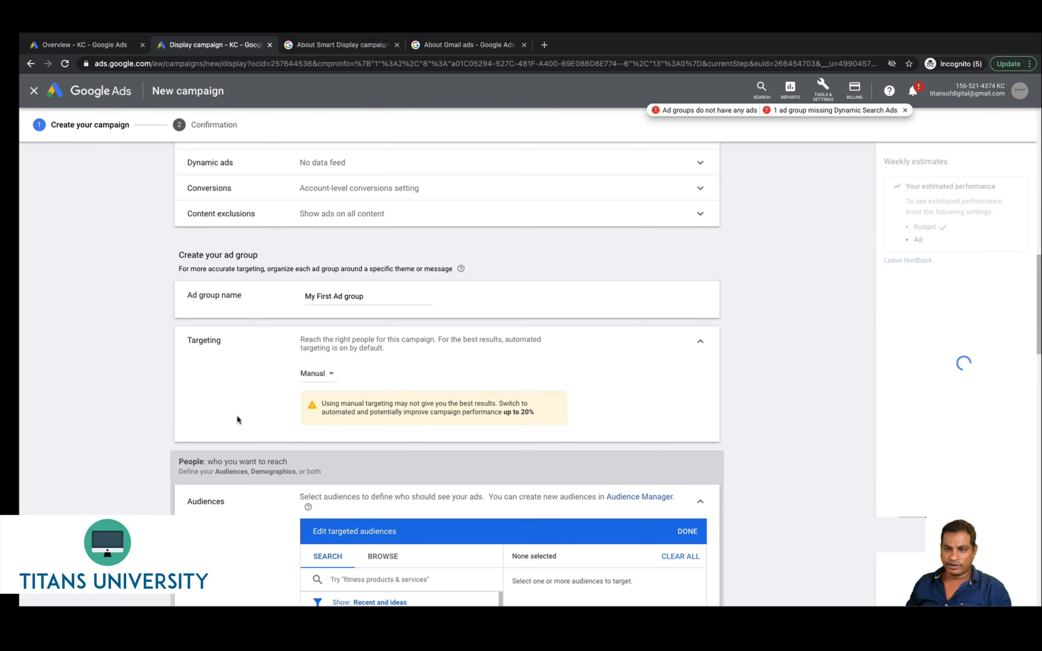
scroll(240, 422, down, 4)
scroll(240, 422, up, 16)
scroll(238, 421, up, 3)
scroll(238, 421, down, 20)
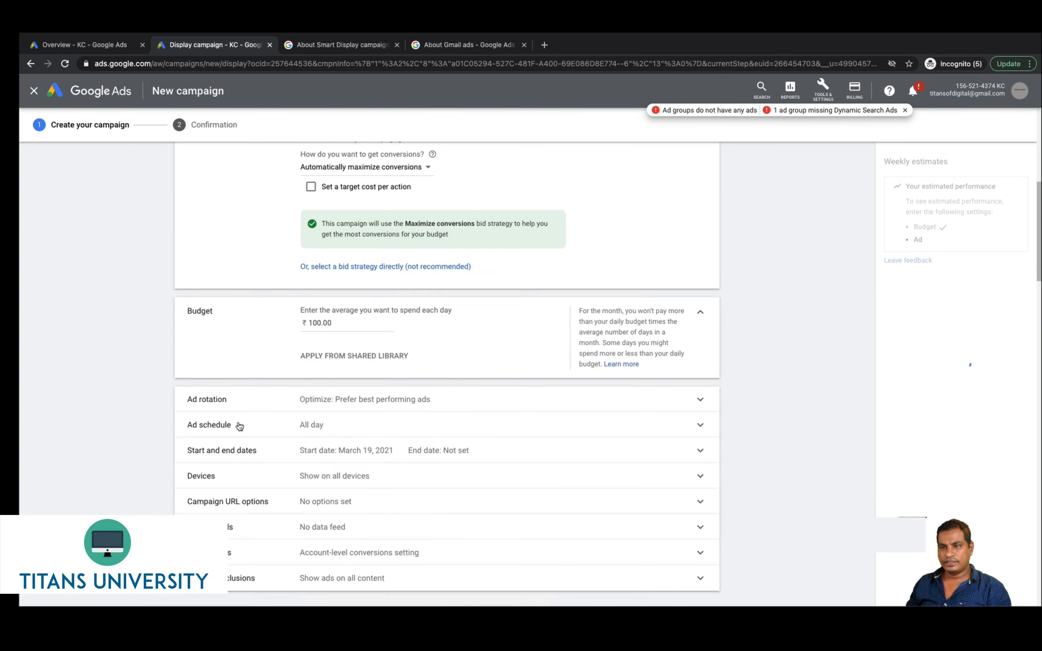
scroll(239, 426, up, 5)
scroll(237, 426, up, 3)
scroll(238, 426, down, 3)
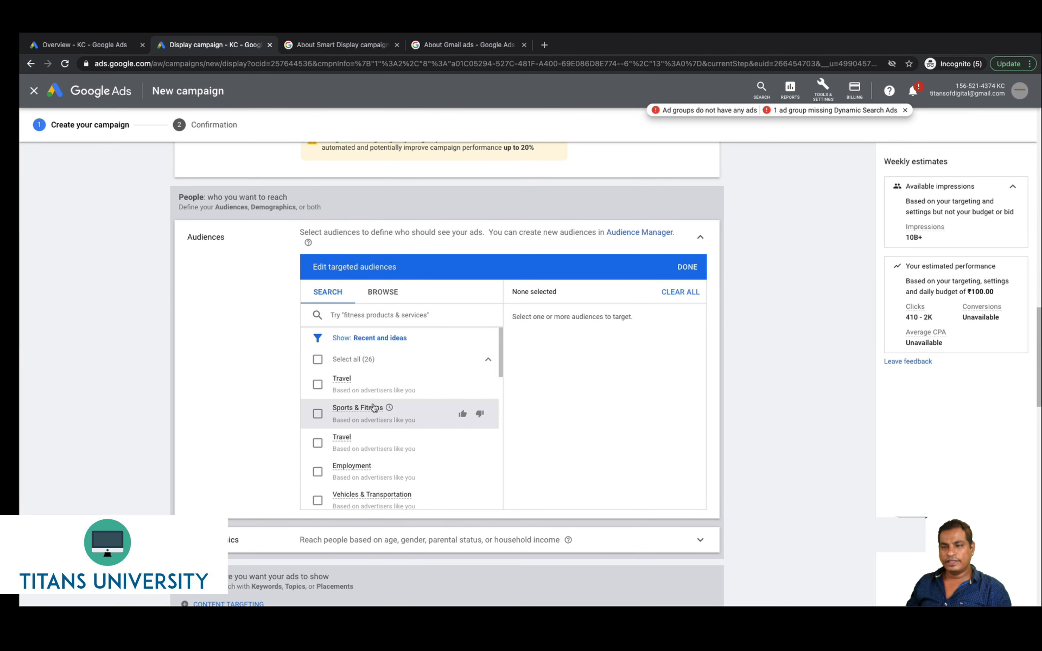
Show the BROWSE audience categories in Edit targeted audiences
scroll(374, 413, down, 5)
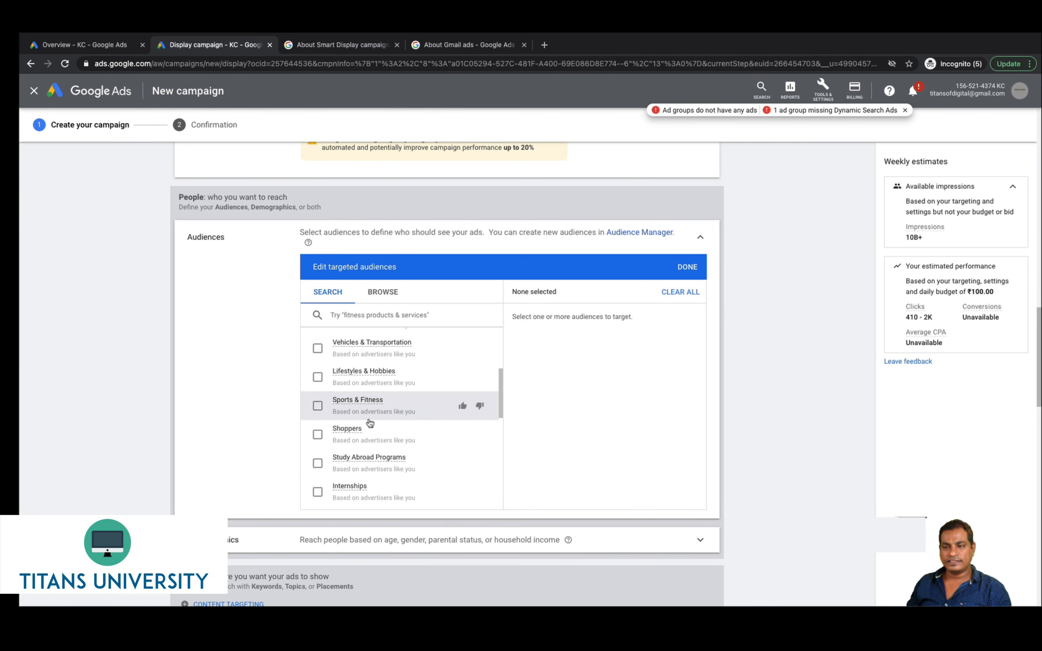
scroll(370, 424, down, 5)
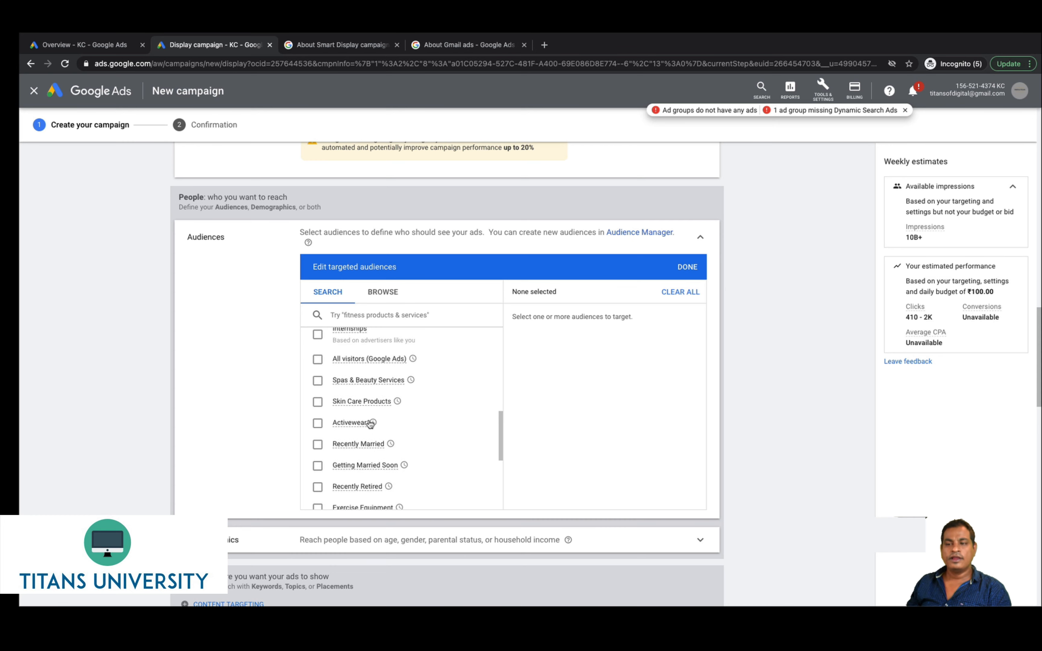
scroll(370, 424, down, 5)
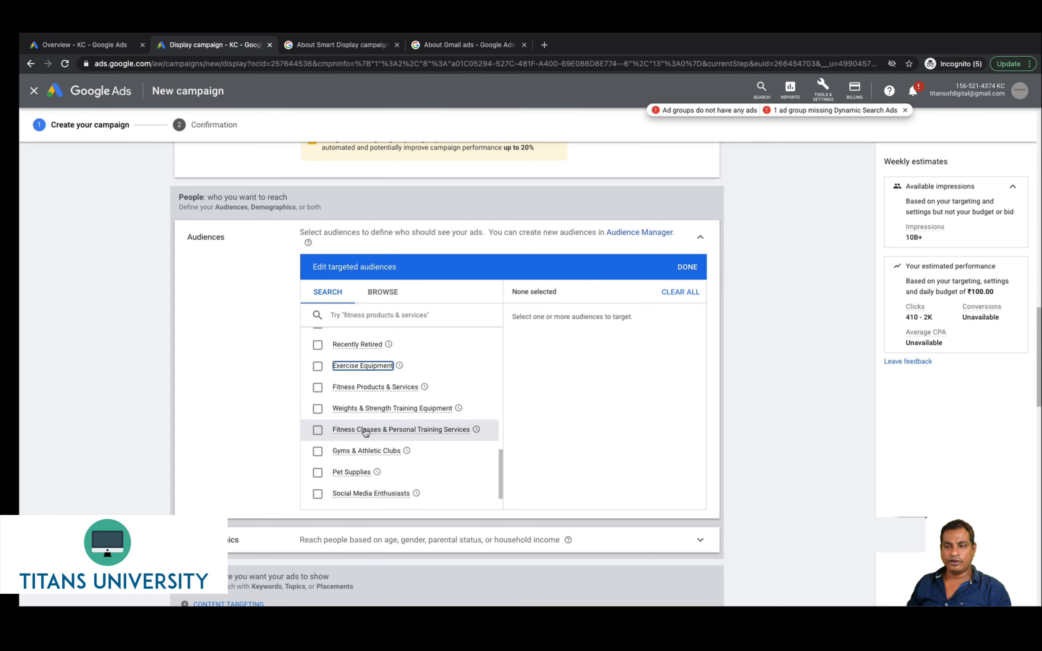
scroll(366, 431, down, 4)
scroll(365, 419, up, 7)
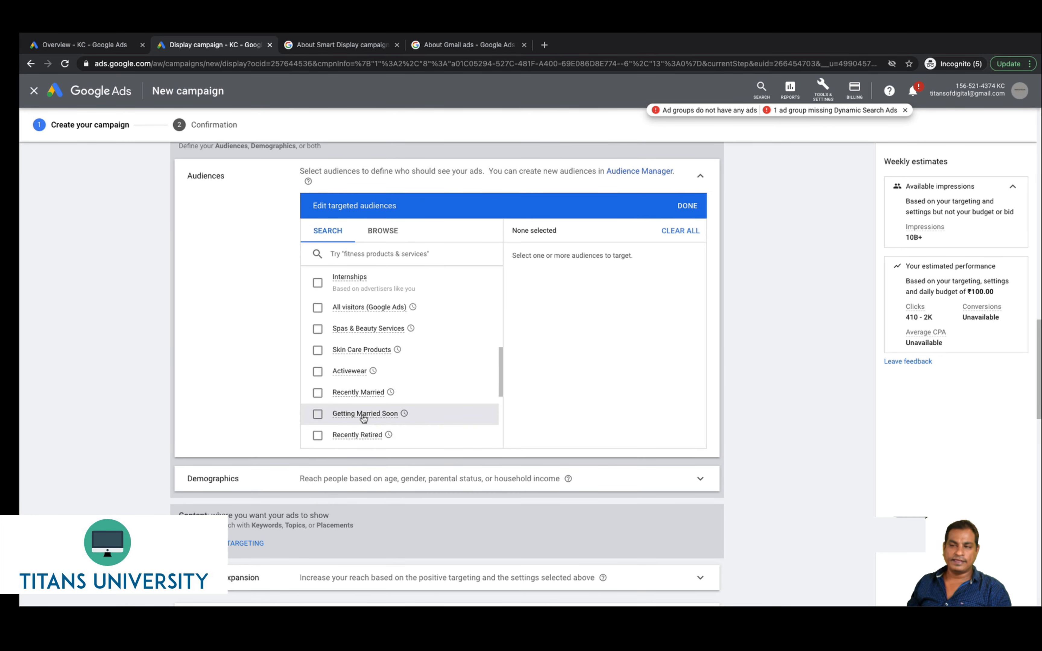
scroll(364, 418, up, 10)
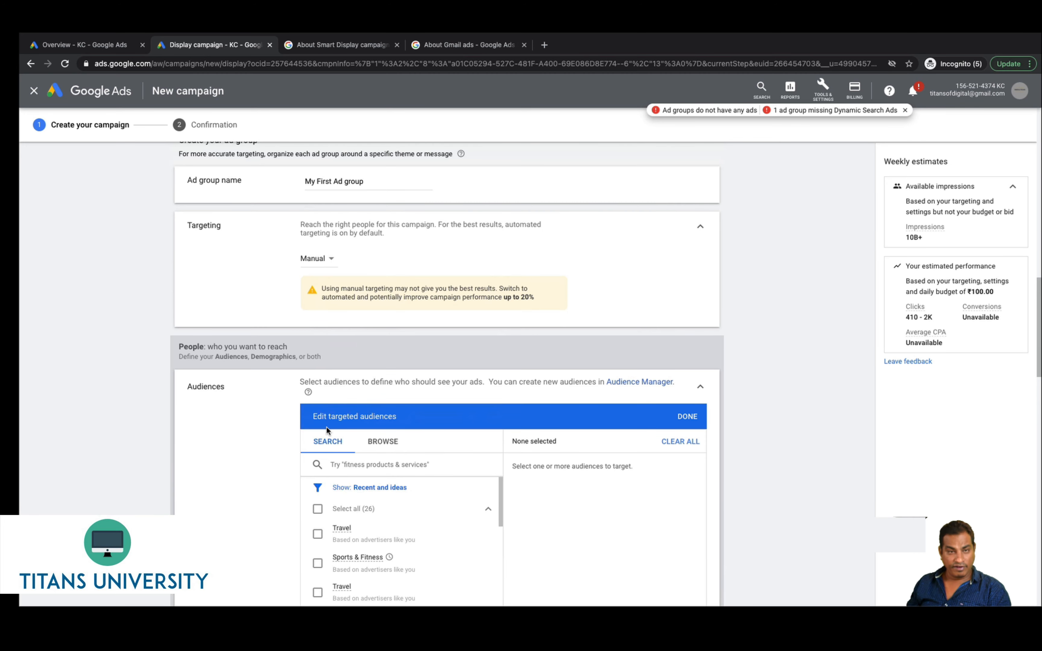
click(379, 441)
scroll(232, 465, down, 2)
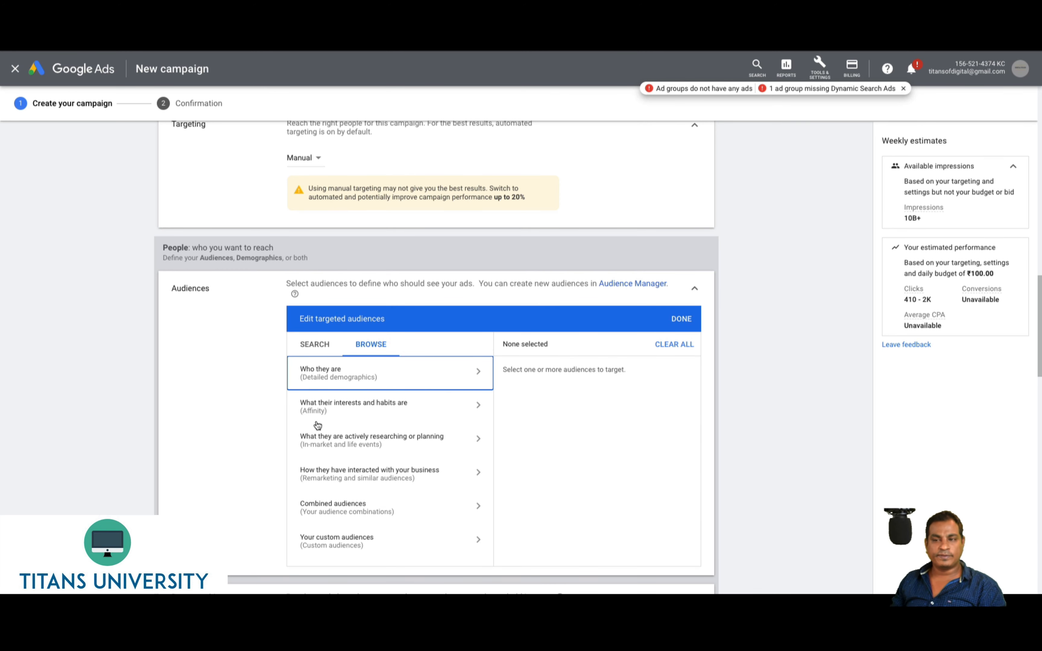
Look through the interests-and-habits audience categories, then return to the top level
click(327, 418)
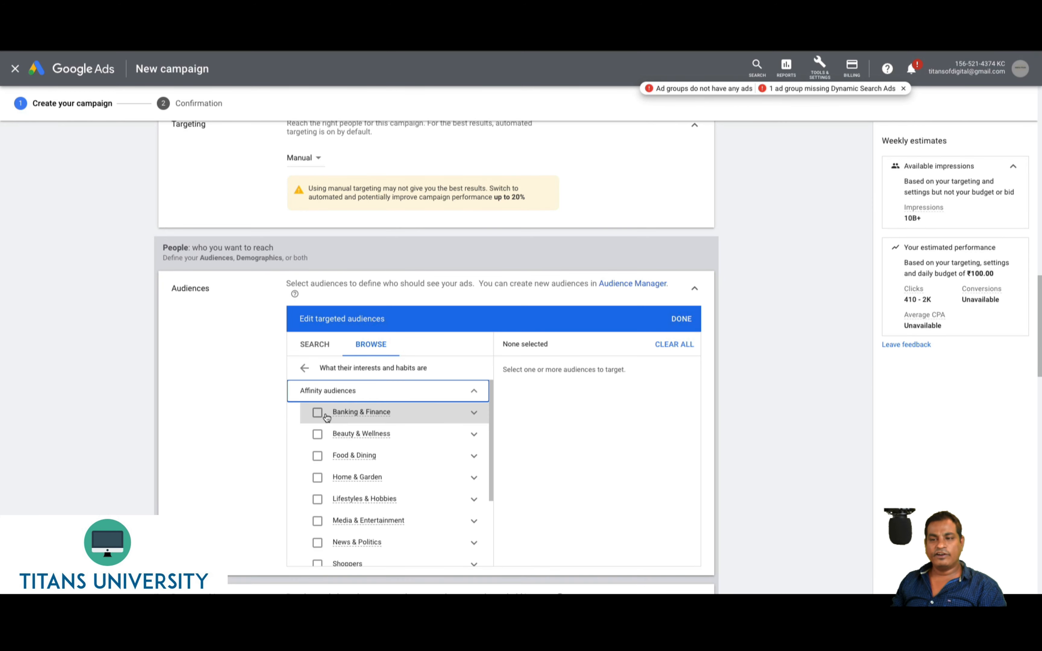
scroll(384, 492, down, 3)
scroll(383, 492, down, 2)
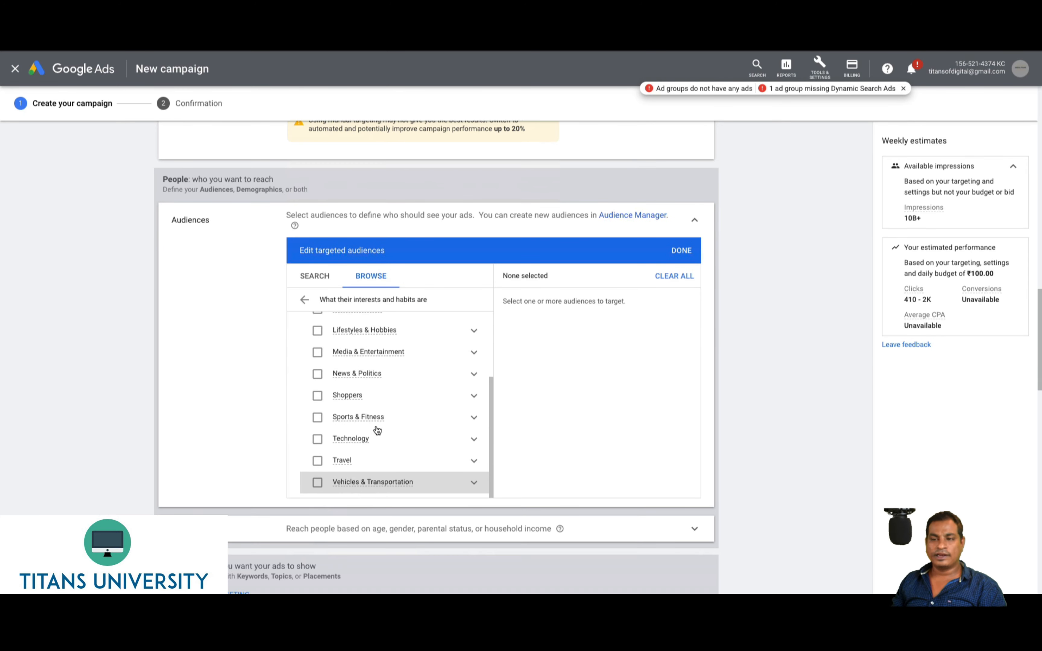
click(304, 300)
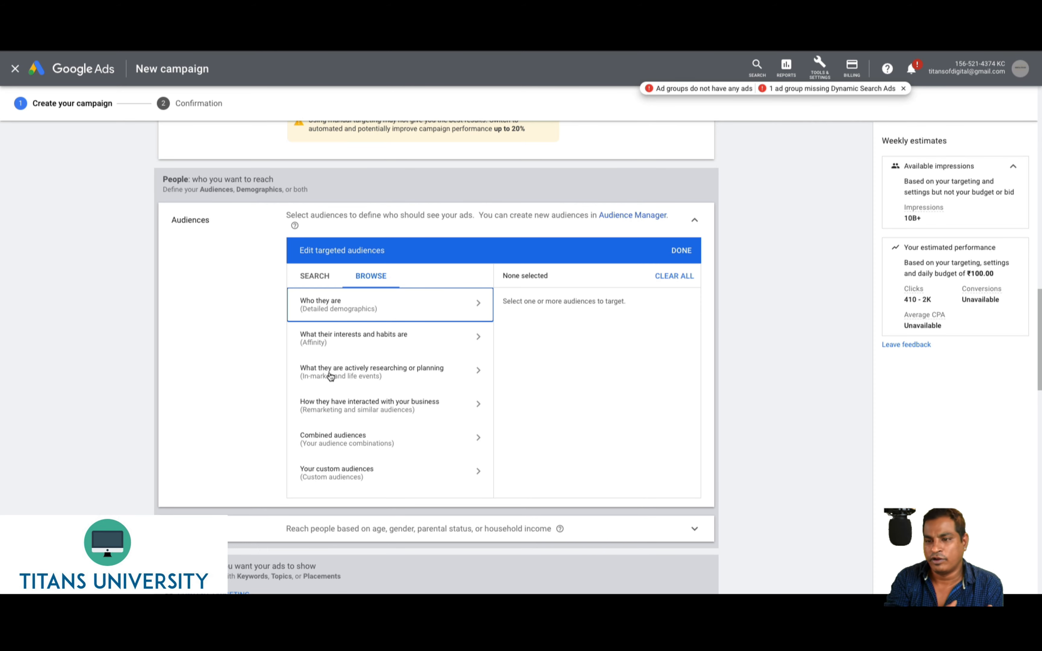
Check then uncheck the Apparel & Accessories in-market audience, then start a new custom audience
click(330, 377)
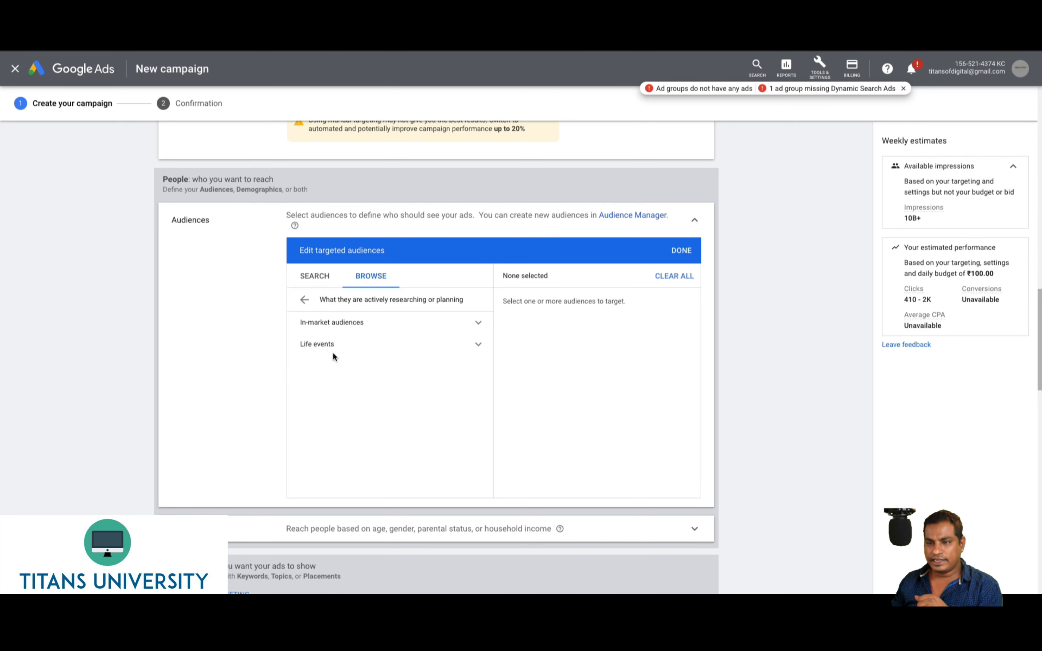
click(340, 331)
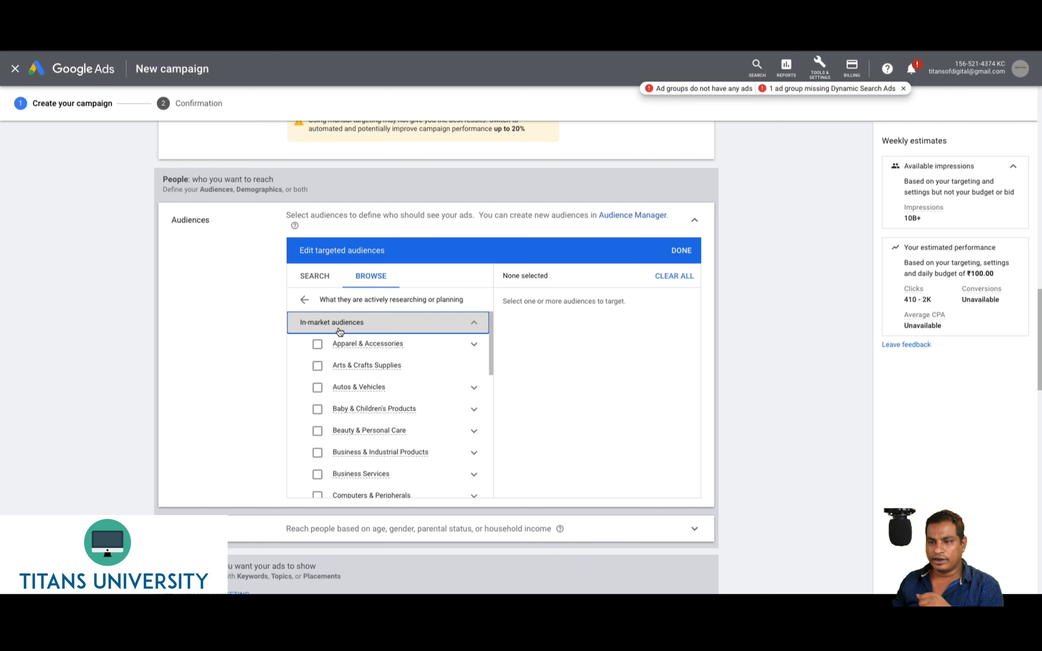
click(317, 347)
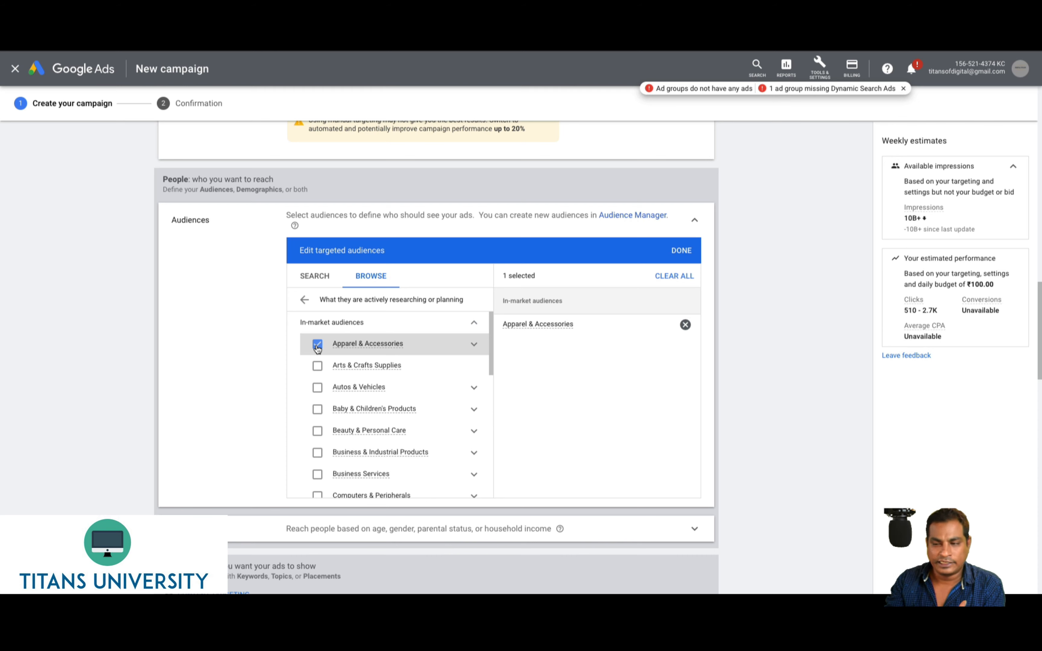
click(317, 344)
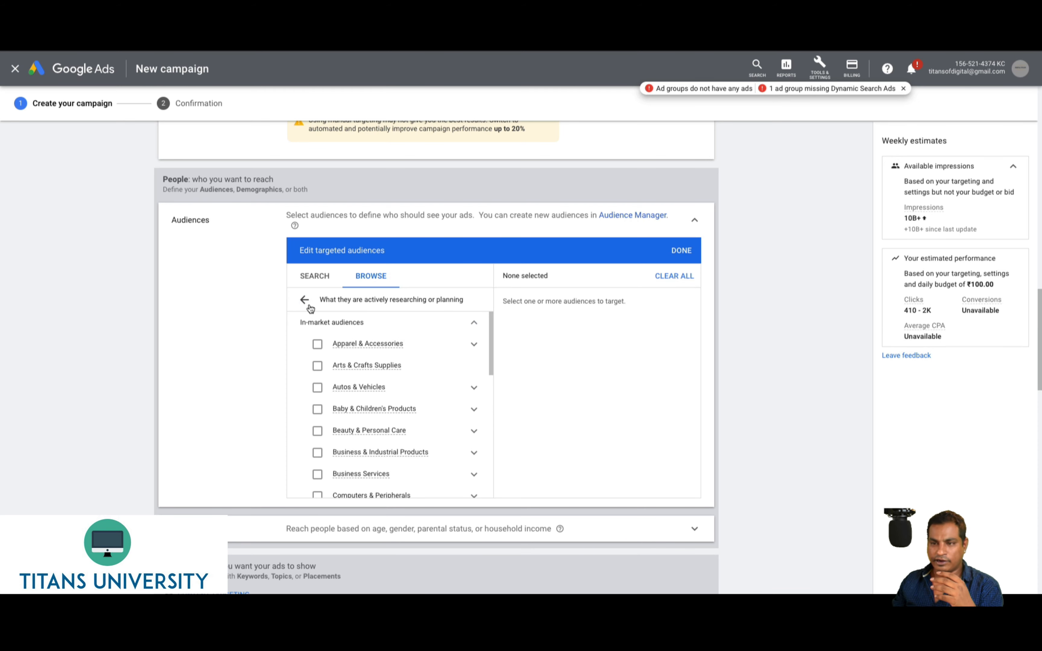
click(305, 300)
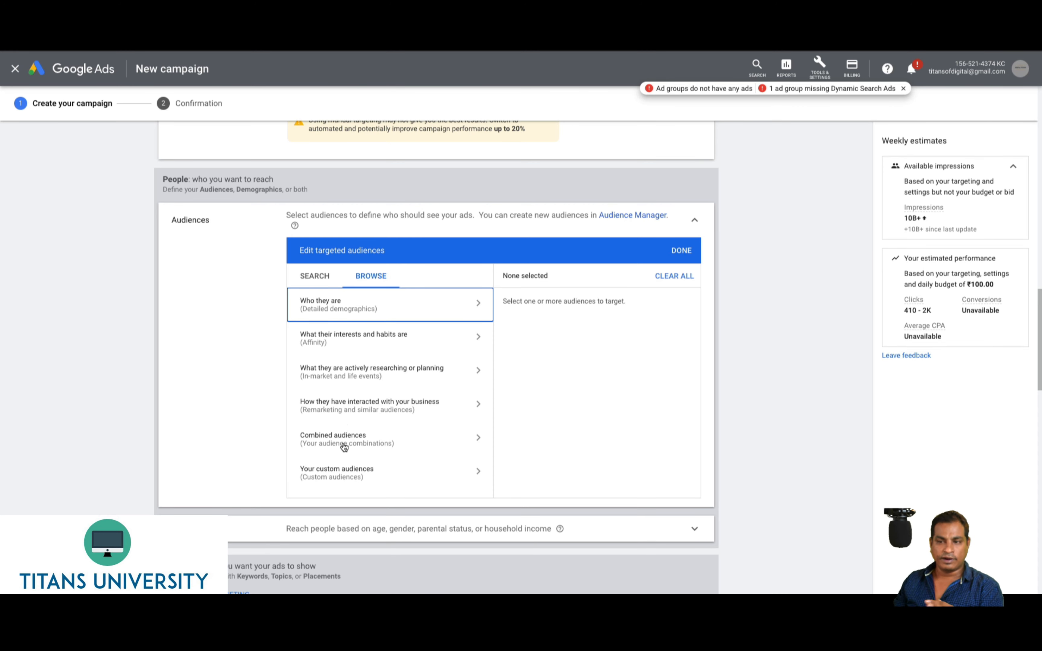
click(345, 470)
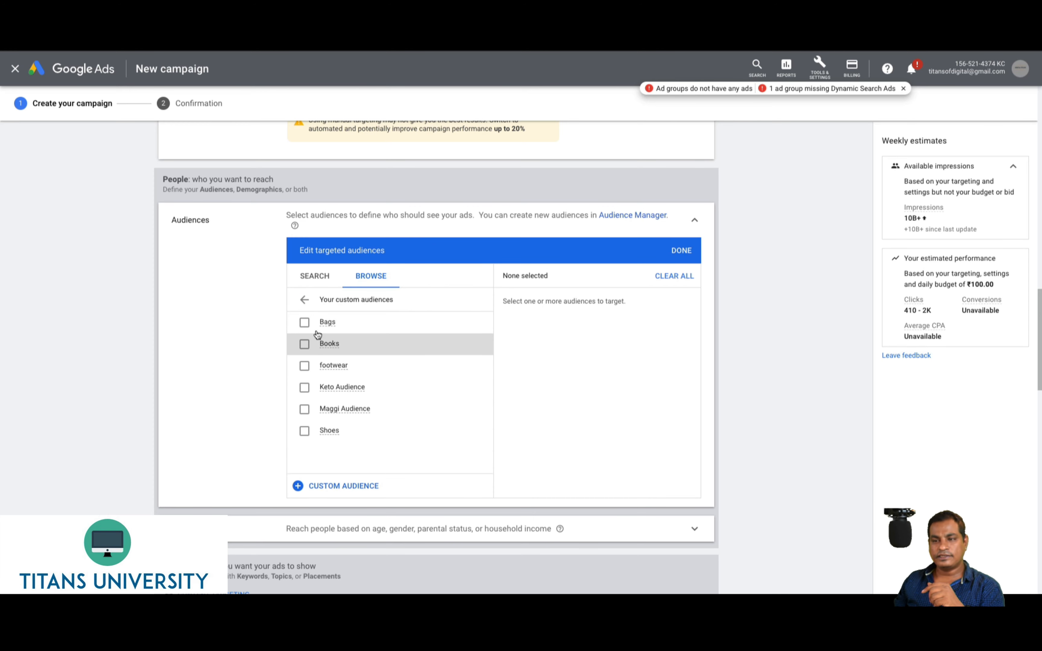
click(347, 487)
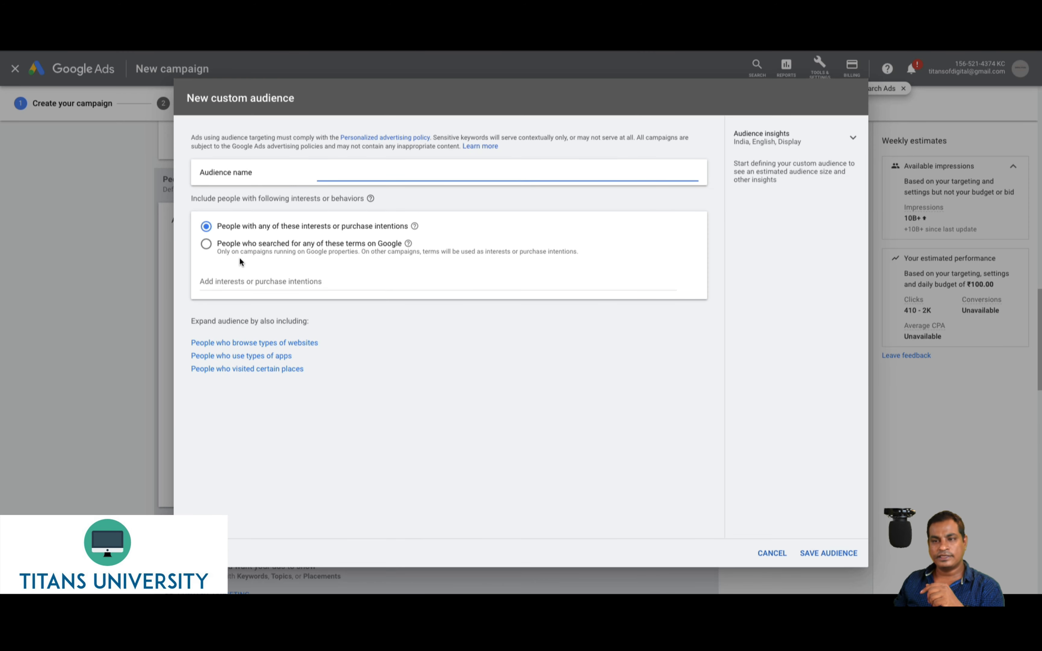
Add 'shoes' plus three men's shoe online-shopping interests and name it 'Shoes Audience'
click(229, 278)
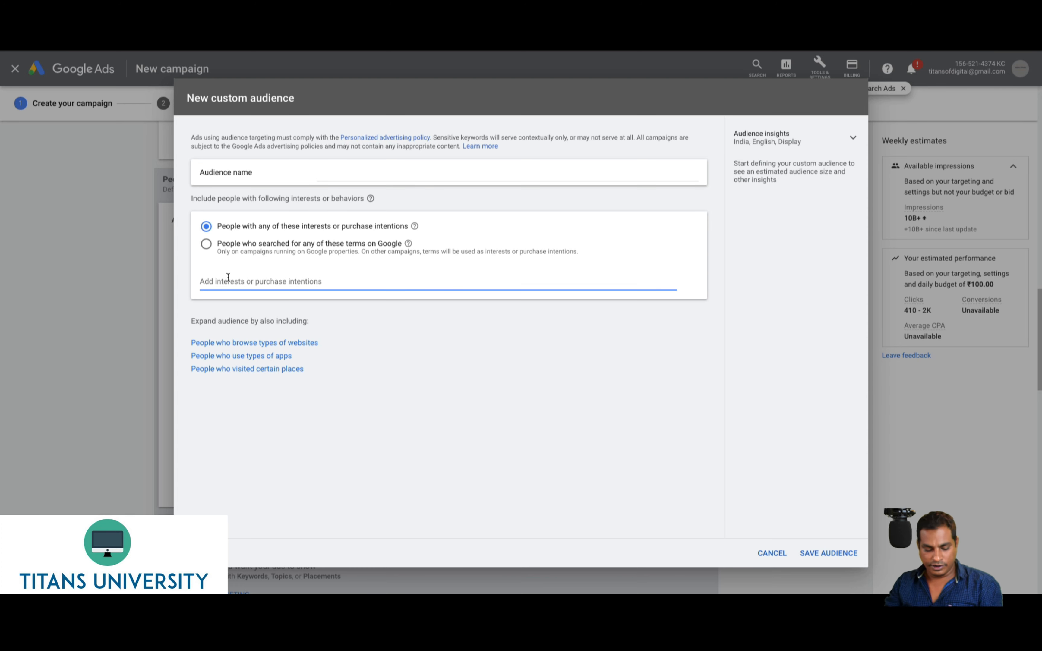
text(shoes)
key(Return)
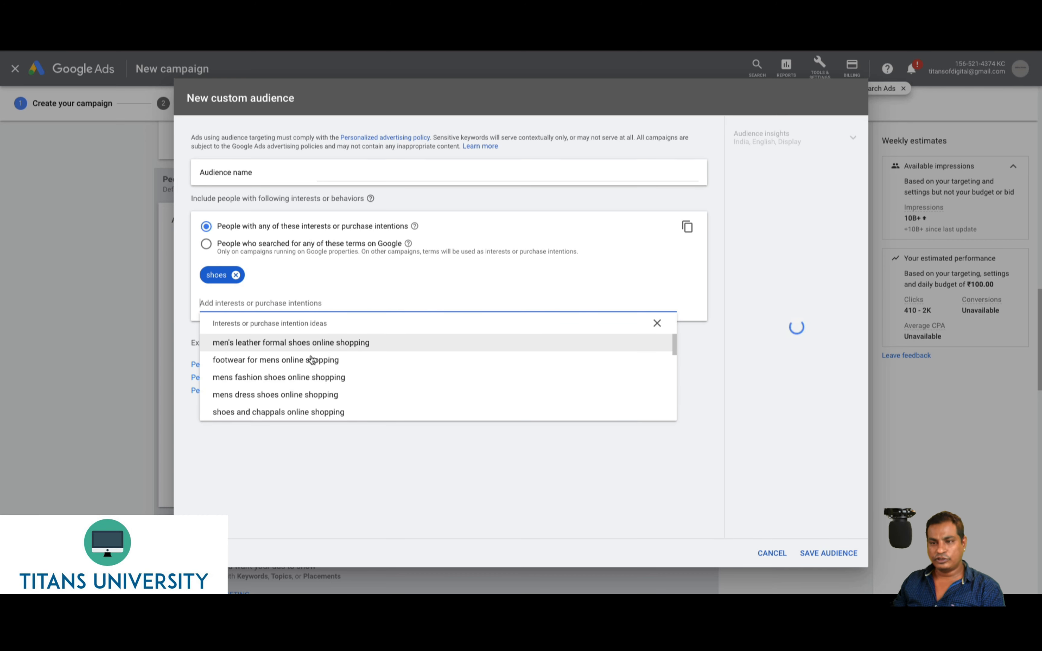
click(261, 343)
double_click(260, 343)
click(259, 345)
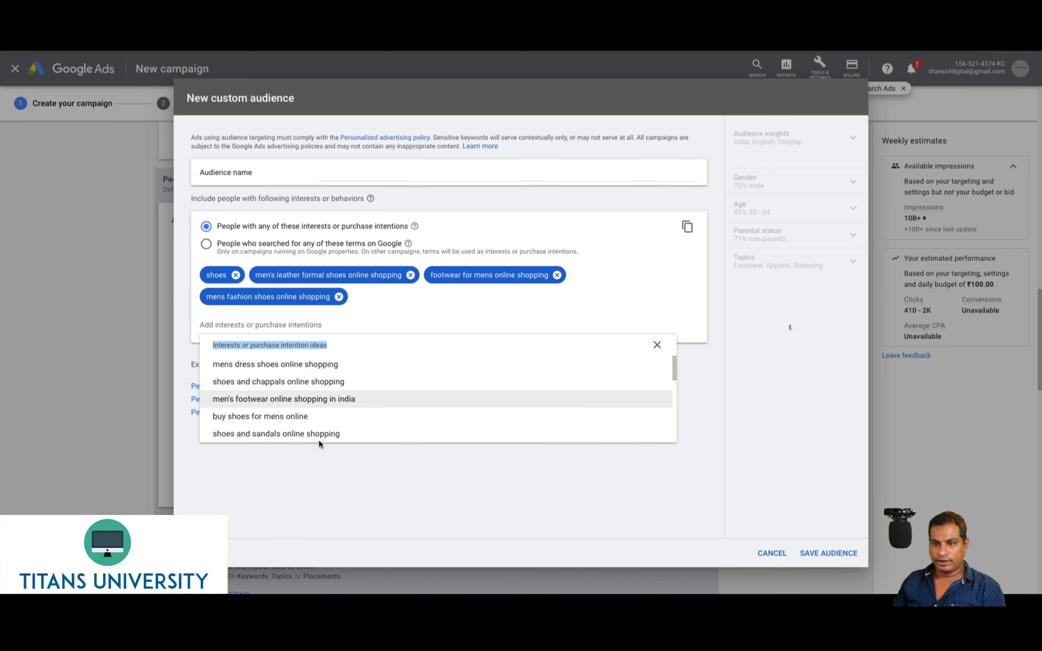
click(325, 450)
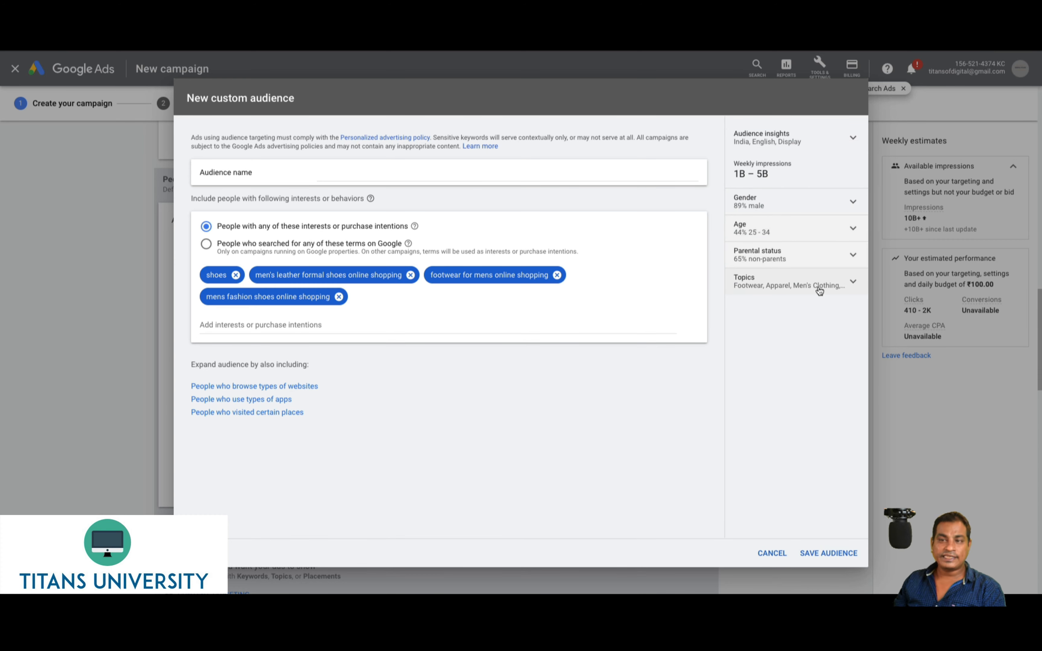
click(358, 176)
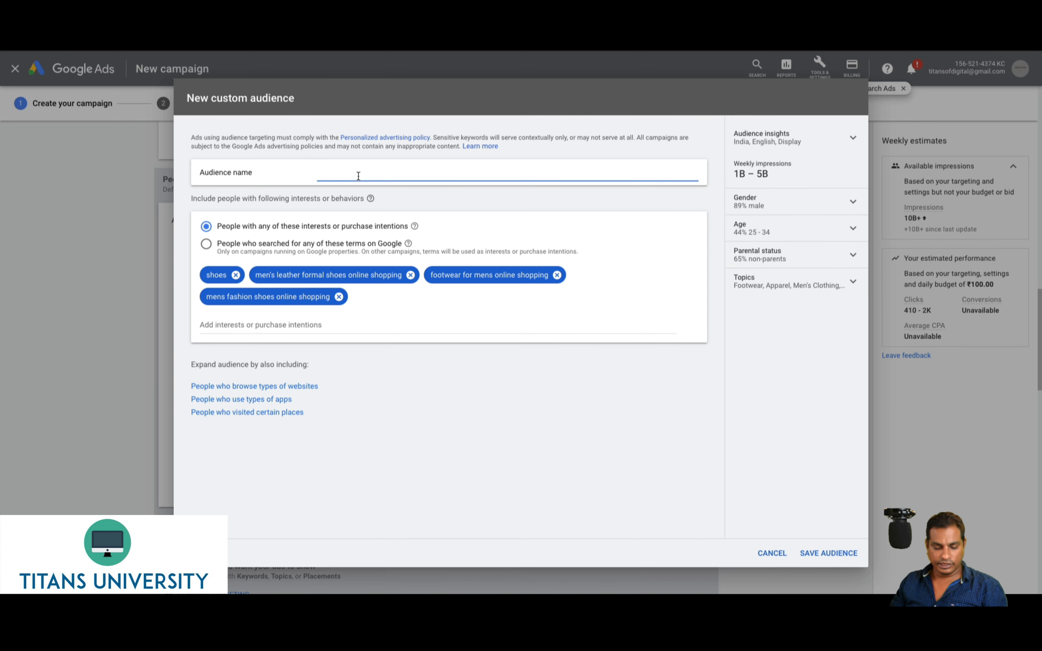
text(Shoe)
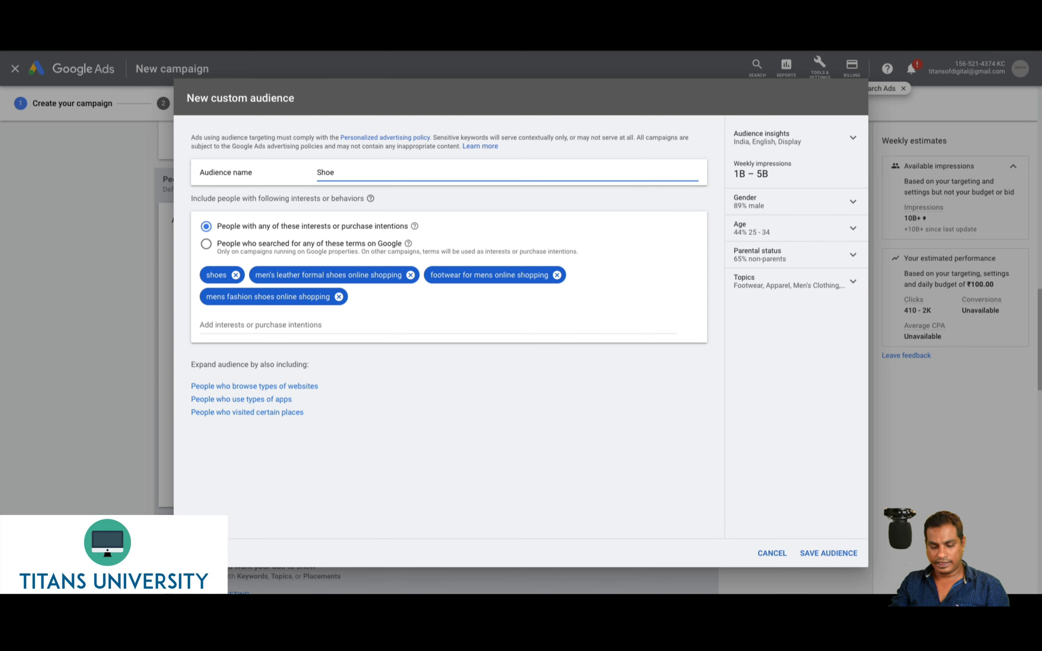
text(s Audience)
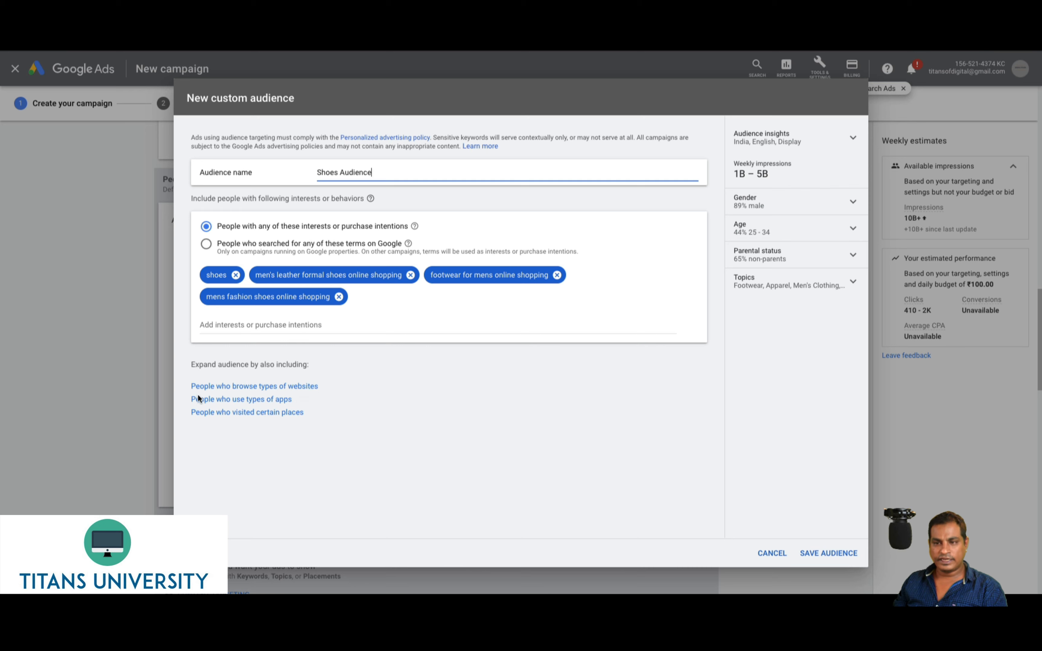
click(268, 390)
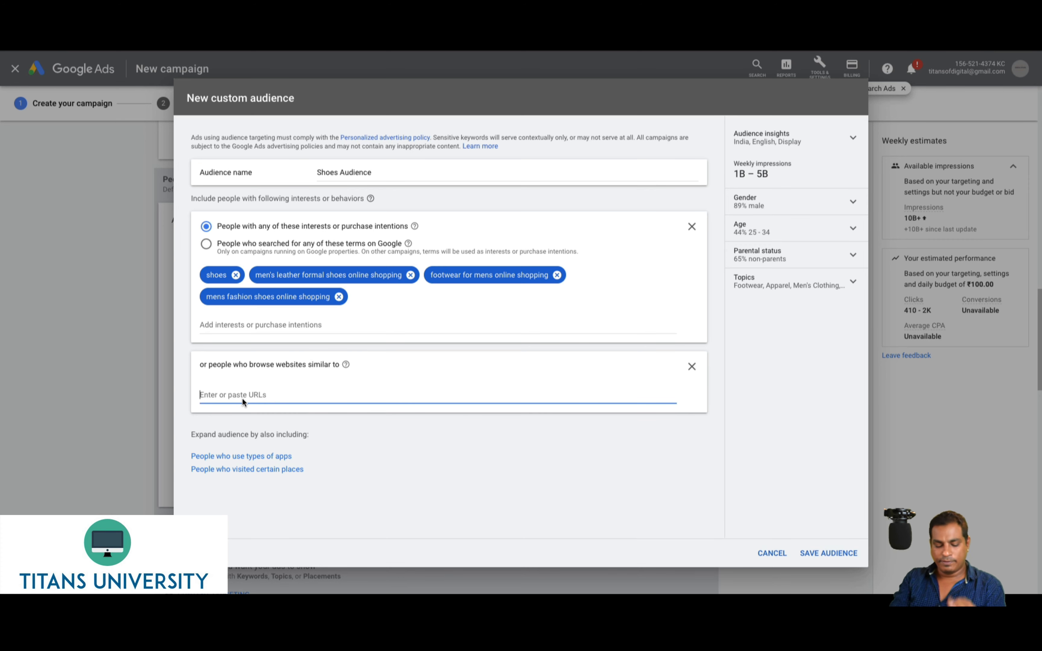
text(www.)
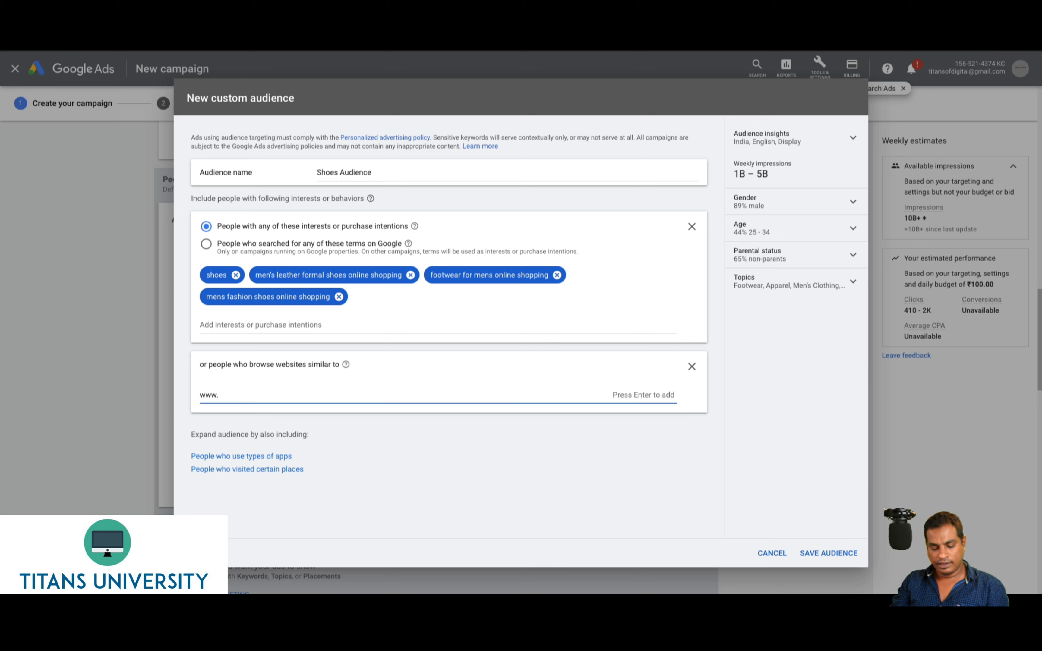
text(ehow.com)
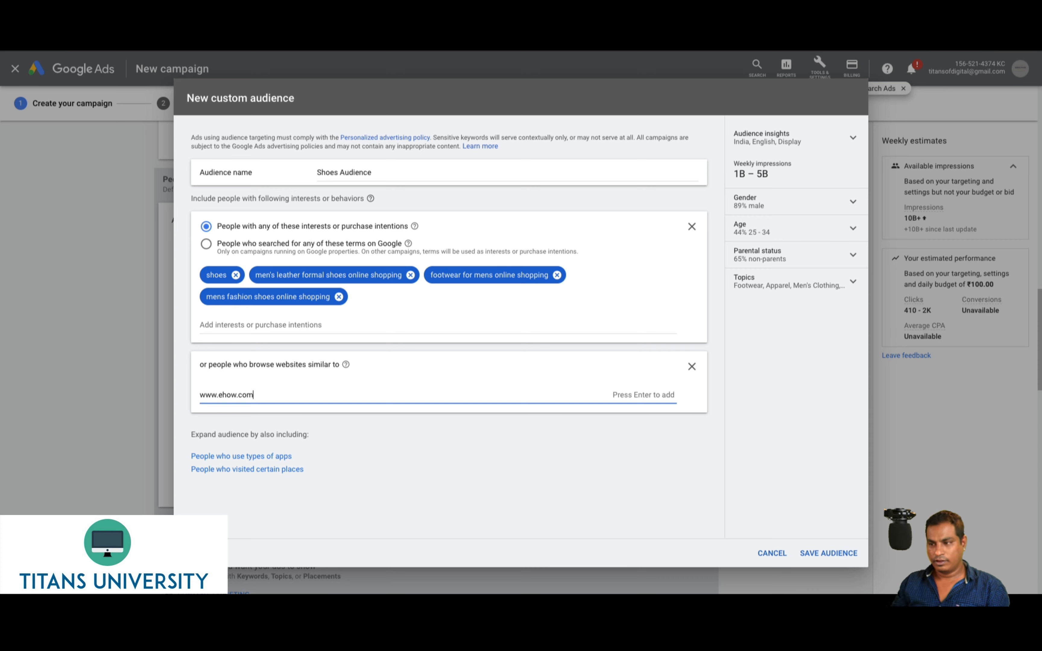
key(Return)
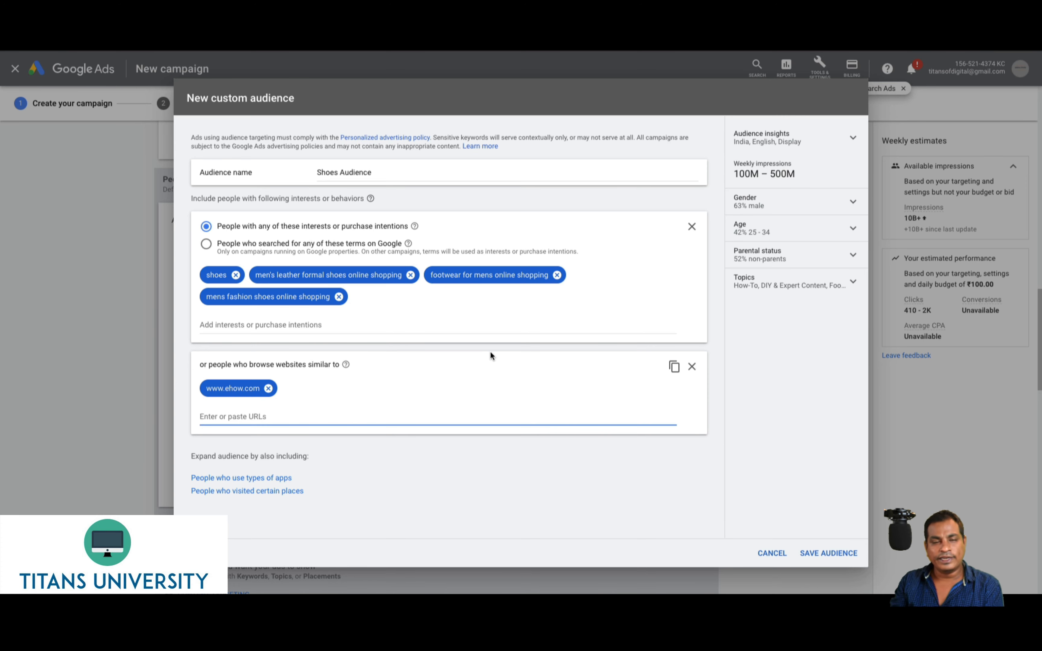
click(821, 552)
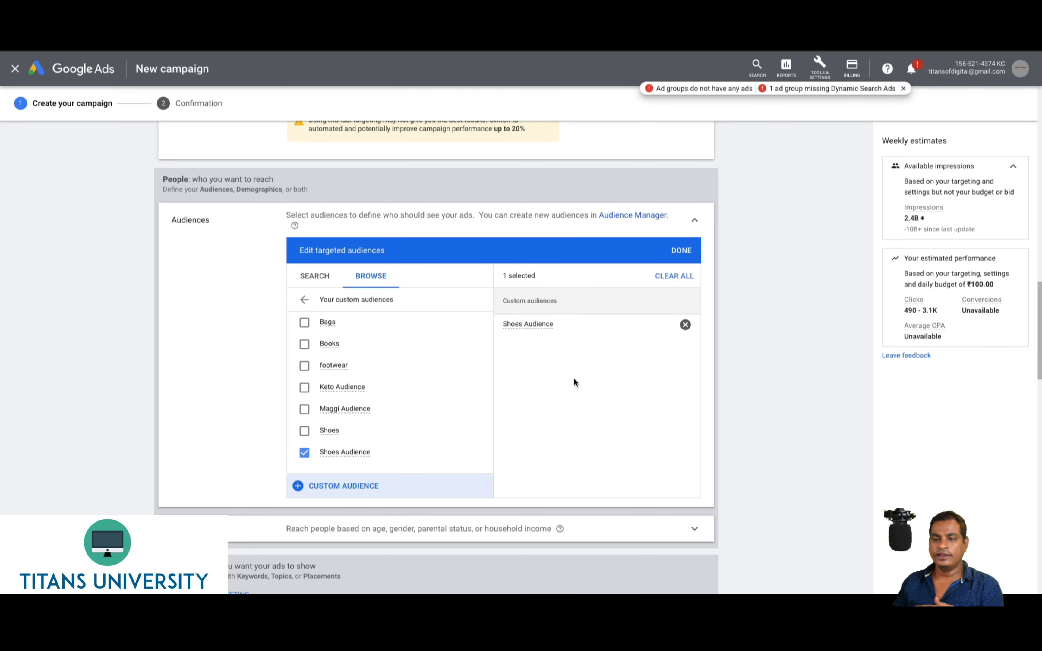
Exclude Male and the 18-24, 25-34 and 45-54 age groups under Demographics
click(254, 530)
scroll(251, 532, down, 5)
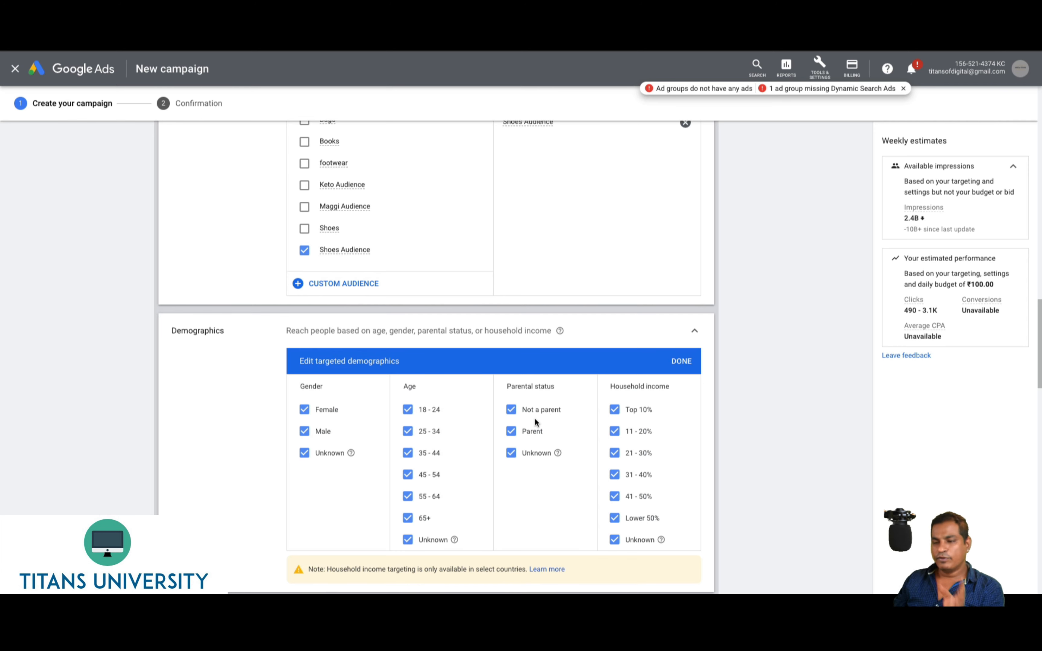
click(305, 432)
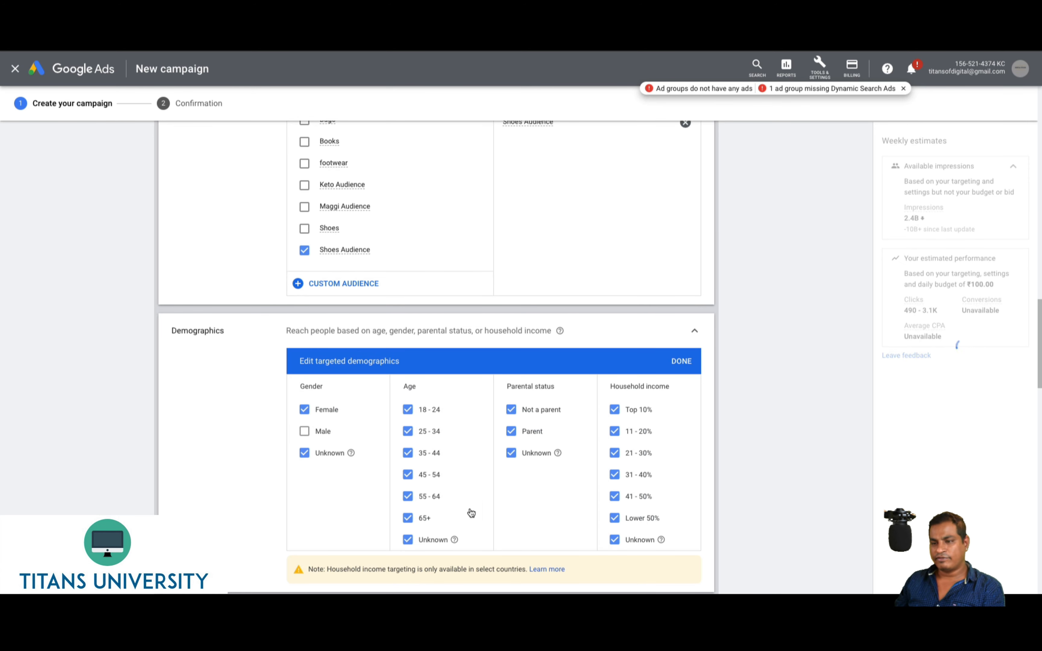
click(408, 410)
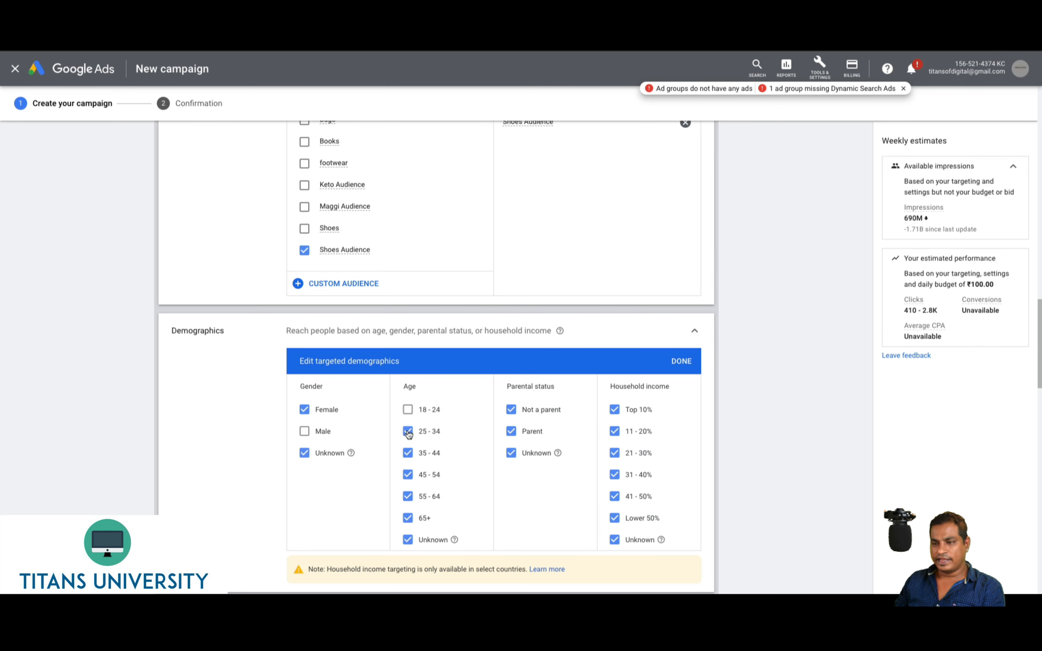
click(408, 440)
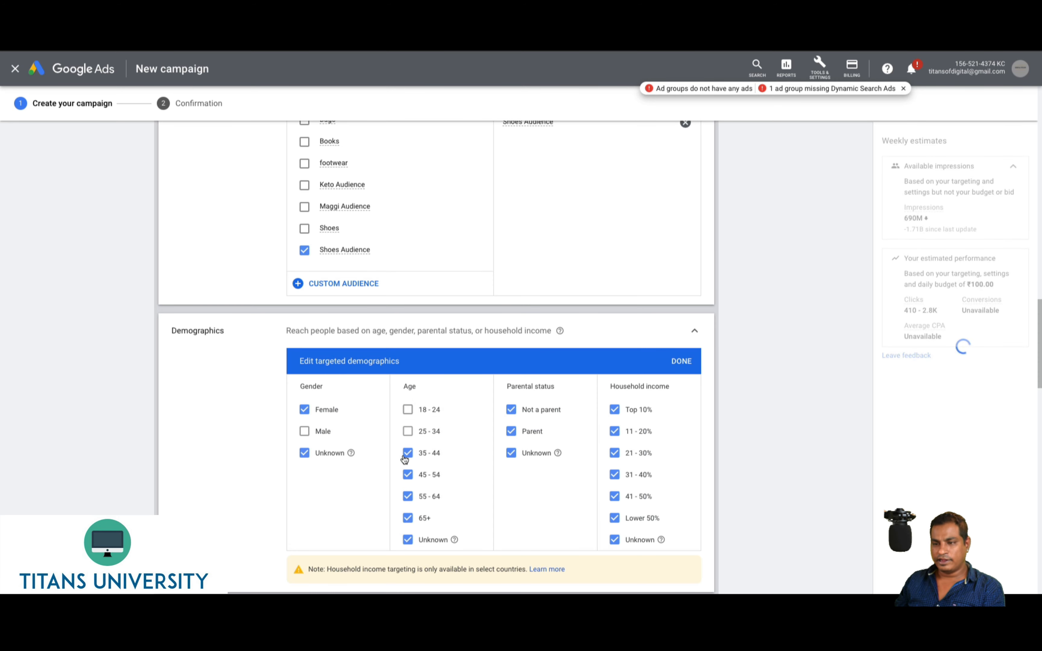
click(407, 476)
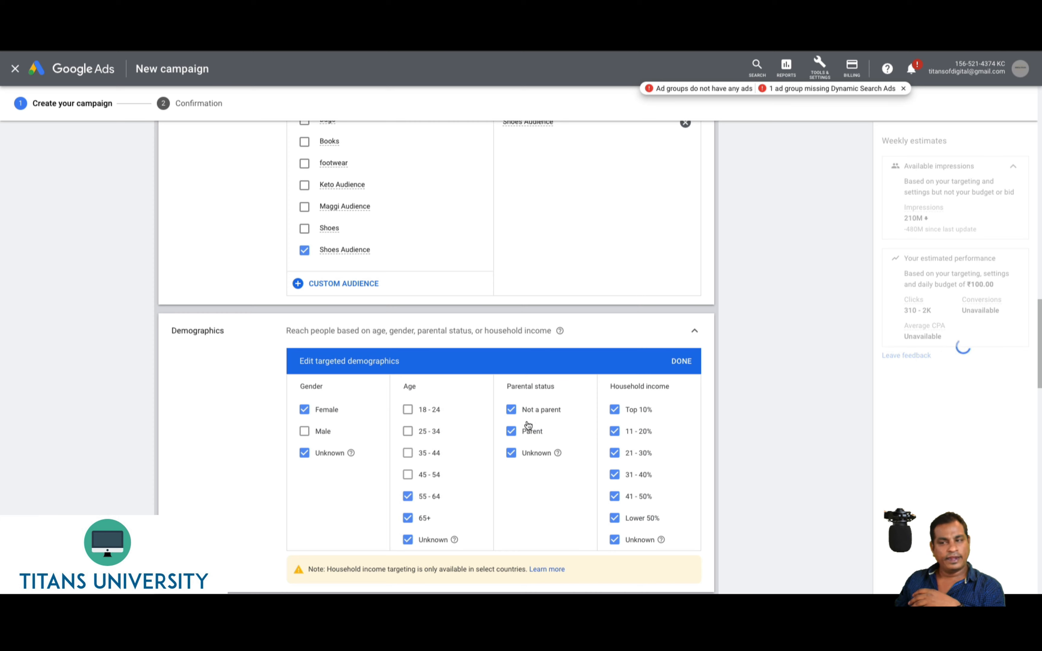
scroll(441, 483, down, 5)
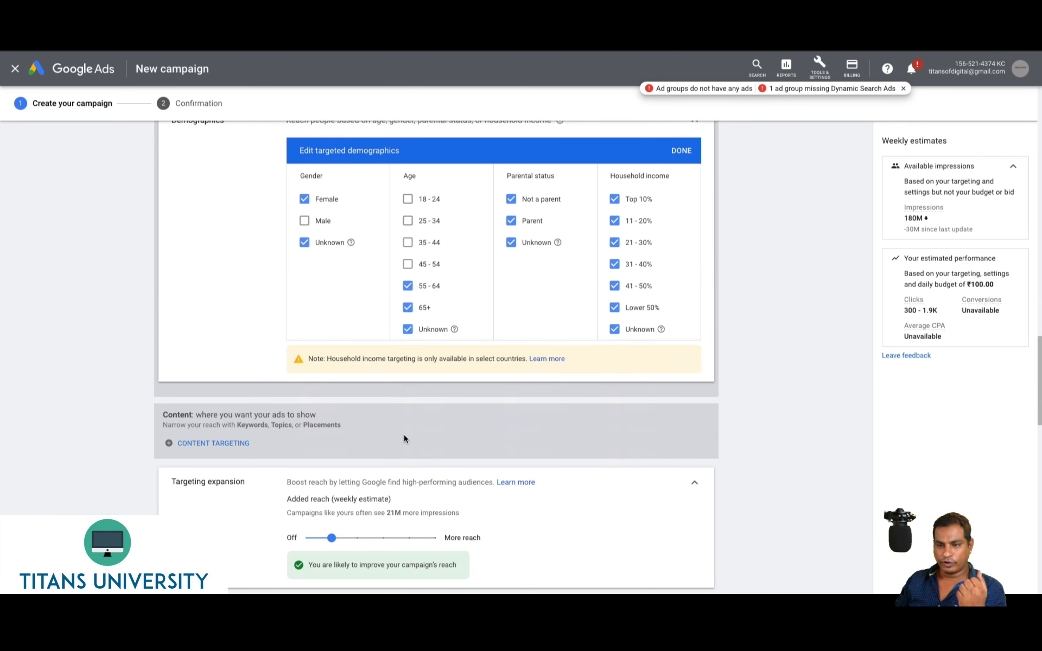
Add Keywords content targeting and enter 'shoes' as the product or service
click(187, 452)
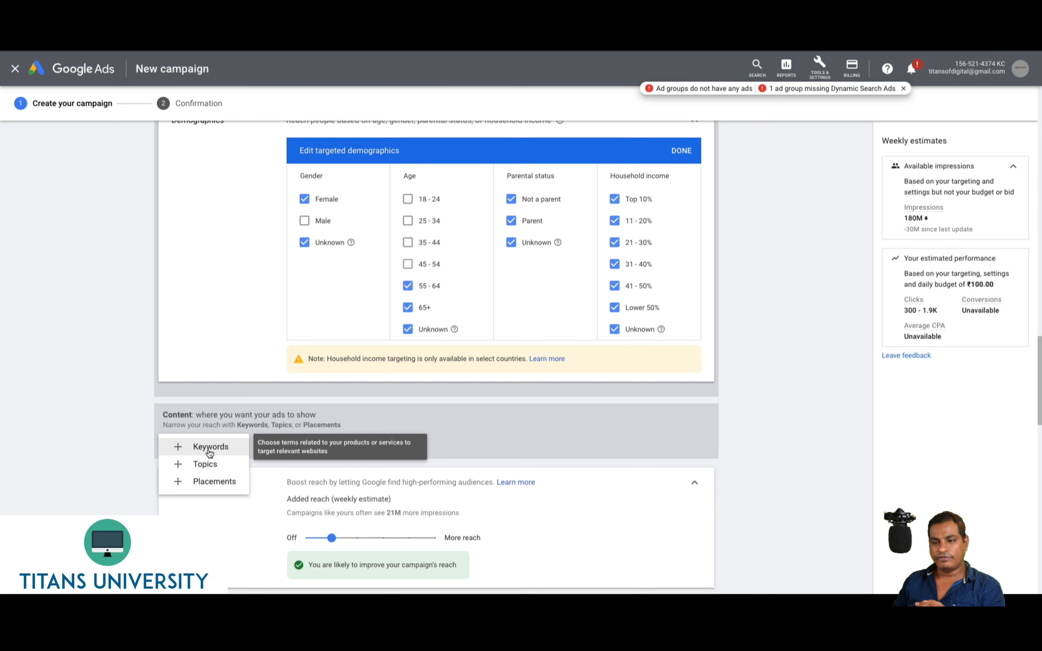
click(210, 449)
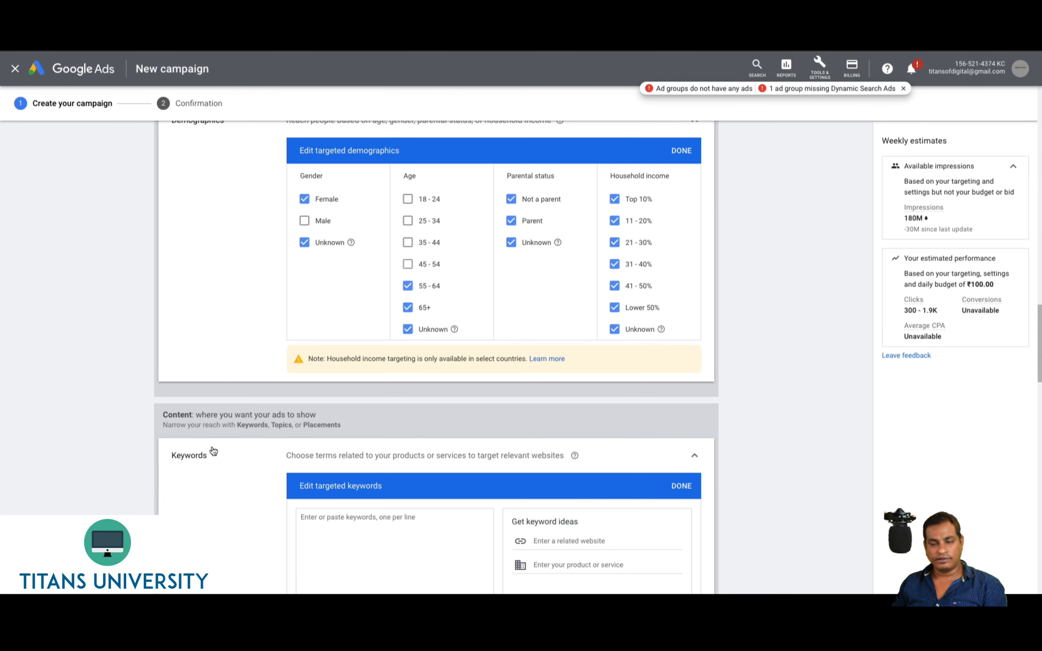
click(370, 546)
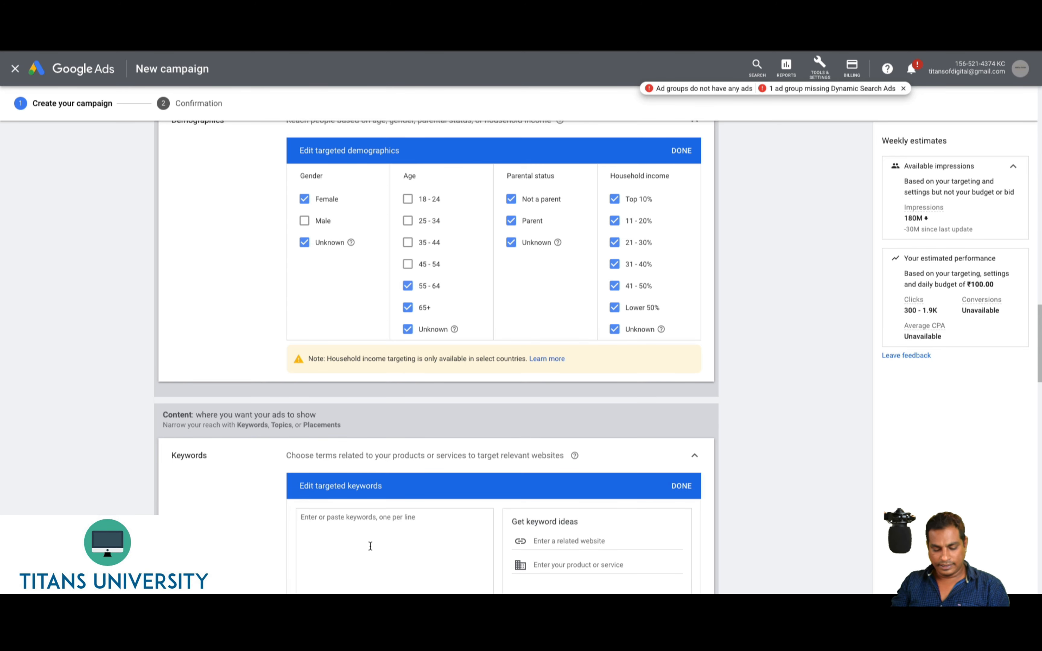
click(597, 559)
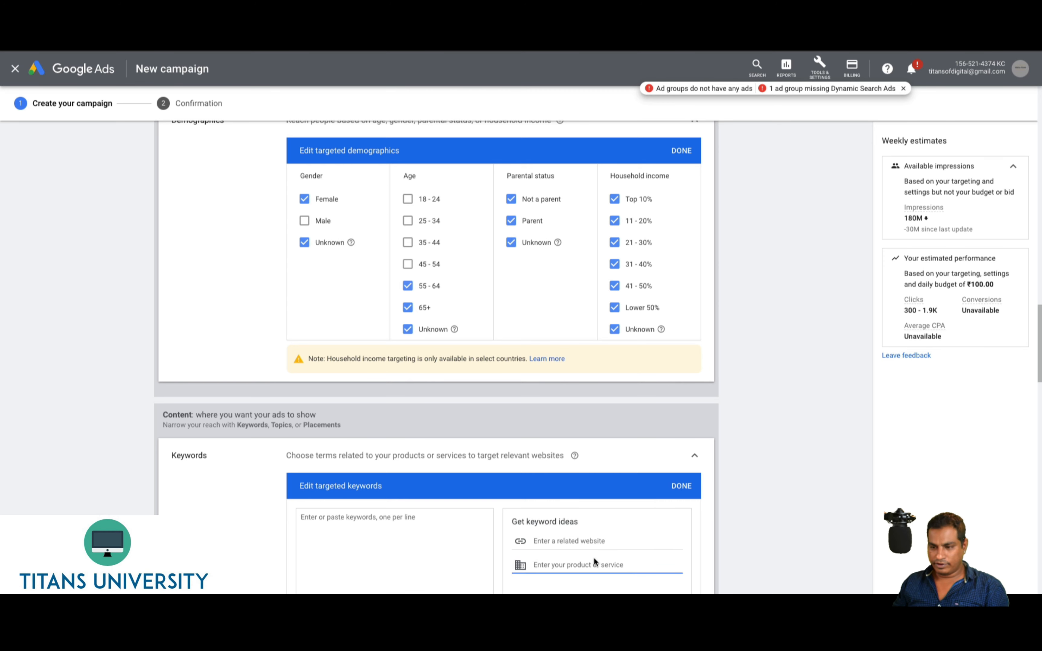
text(shoes)
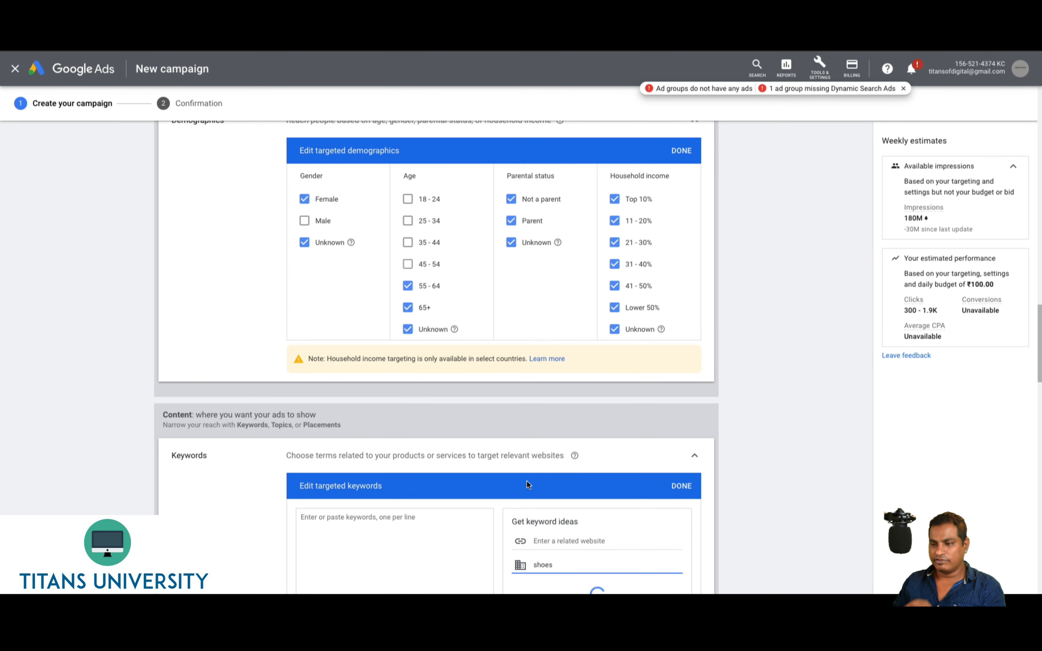
scroll(530, 485, down, 5)
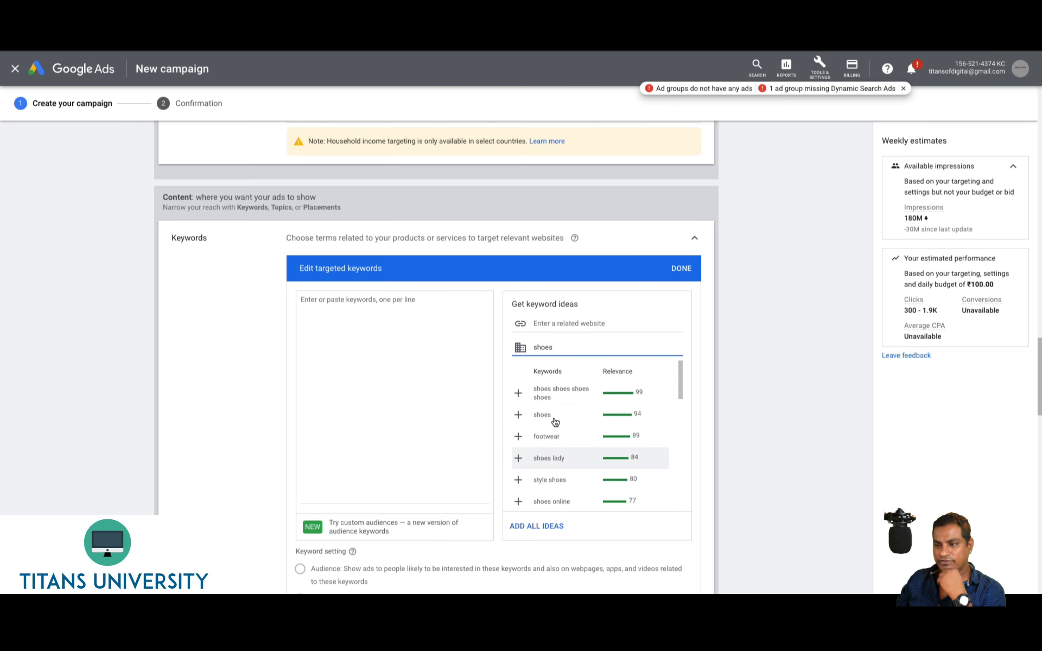
Add about 20 suggested shoe keywords such as 'ladies shoes online' and 'casual shoes'
click(518, 393)
click(518, 393)
click(518, 393)
click(518, 393)
click(519, 393)
click(518, 393)
click(518, 393)
click(519, 393)
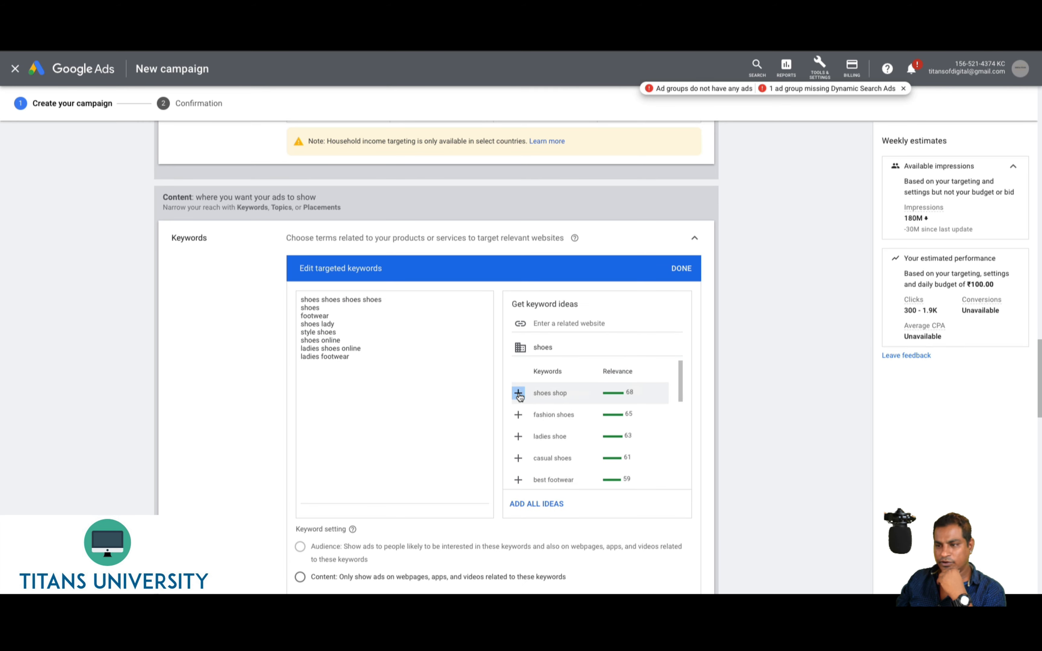
double_click(518, 393)
double_click(519, 393)
double_click(518, 393)
click(519, 393)
click(518, 393)
click(518, 394)
click(519, 394)
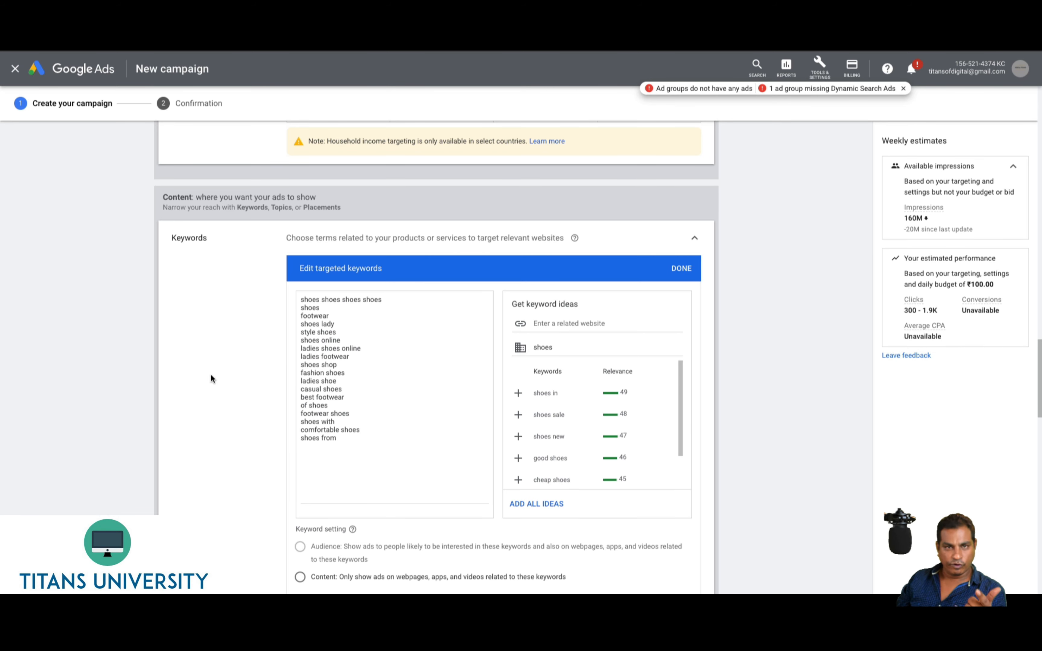
scroll(215, 374, down, 2)
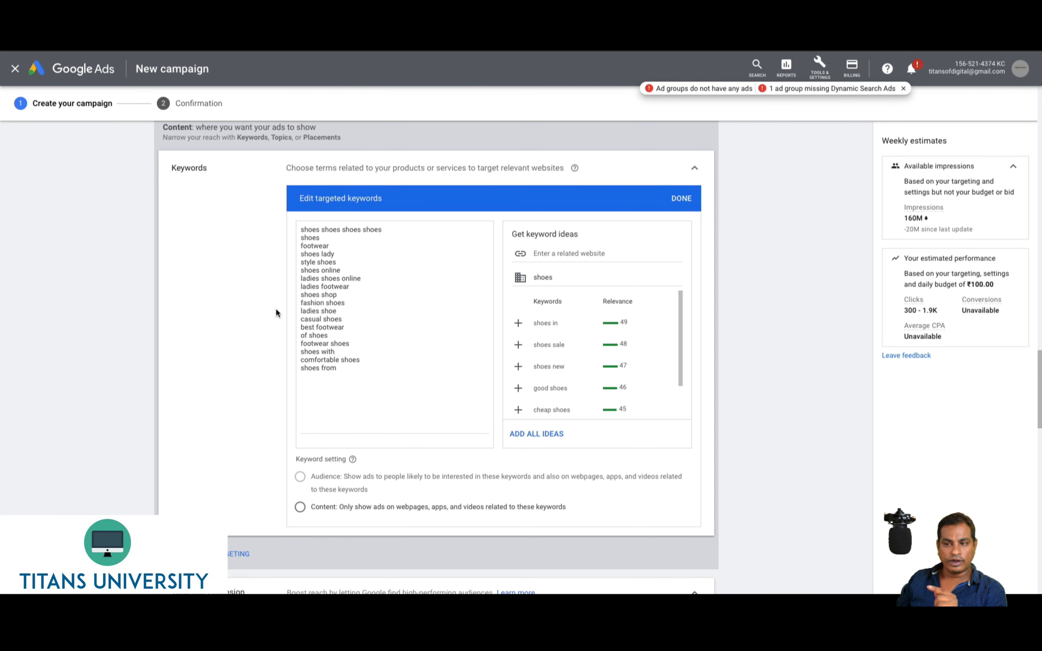
scroll(232, 463, down, 2)
Add Placements targeting, look at YouTube channels and multiple-placement entry, and finish with none
click(224, 476)
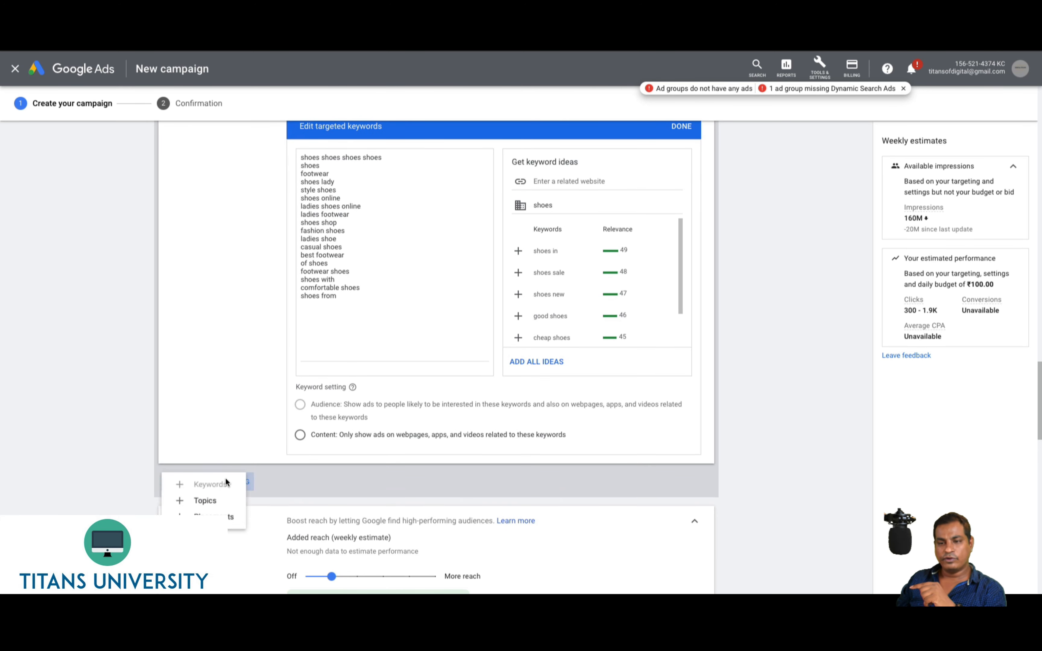
click(212, 520)
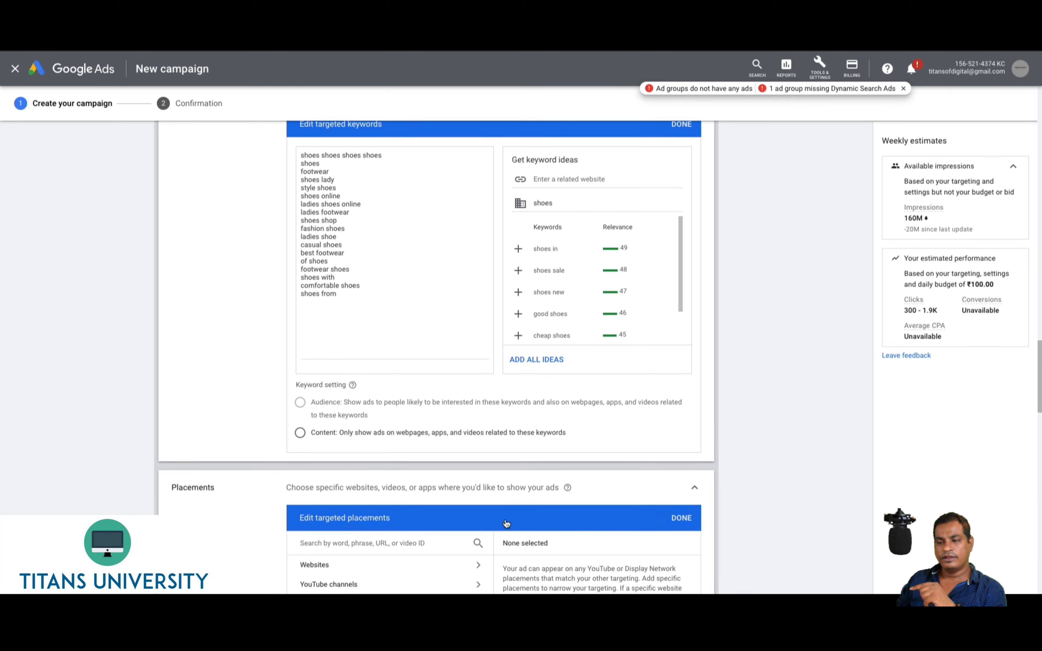
scroll(340, 440, down, 5)
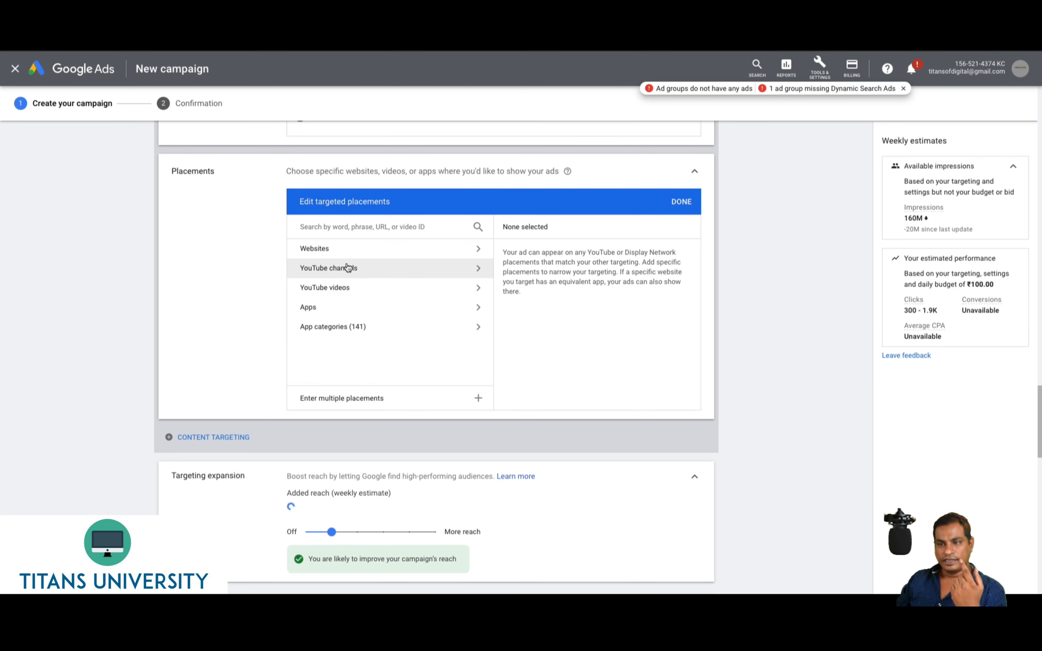
click(388, 269)
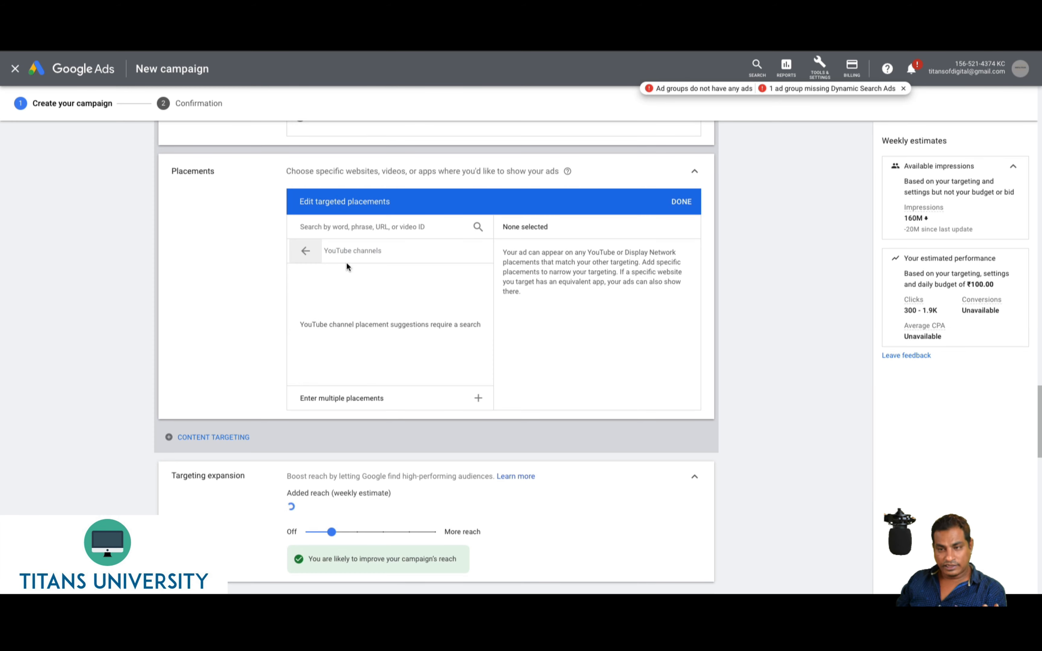
click(306, 252)
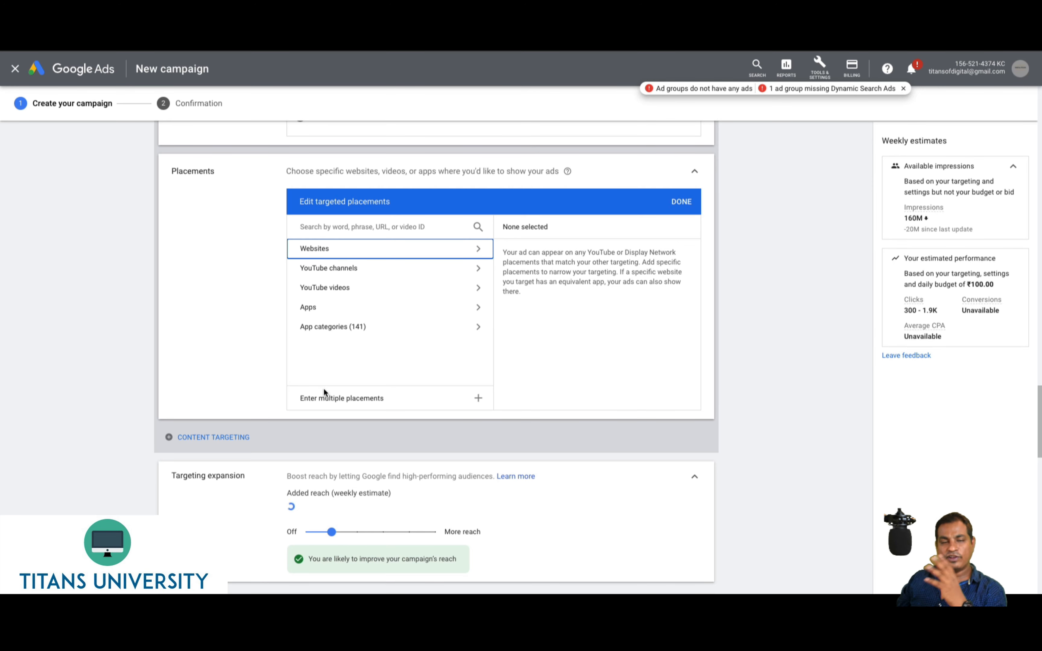
click(318, 397)
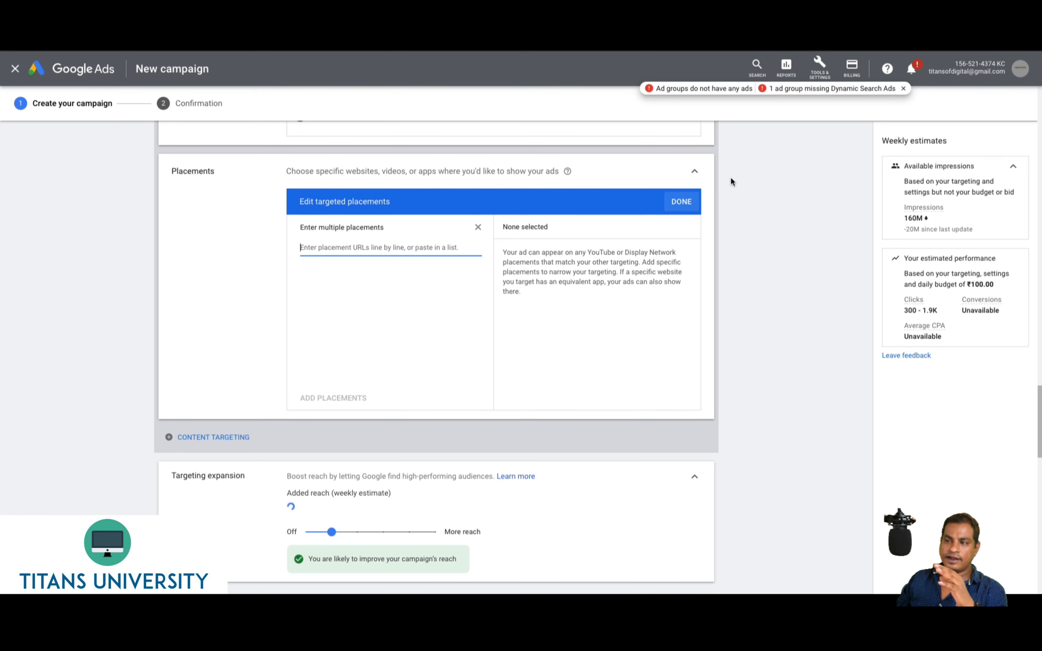
click(674, 209)
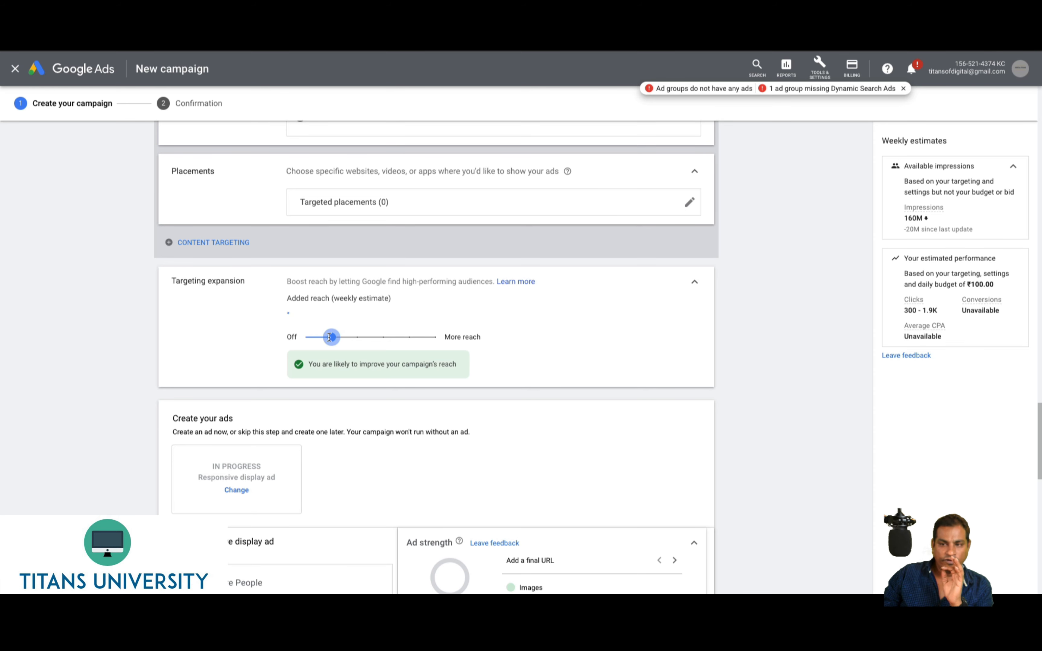
drag(330, 337, 306, 340)
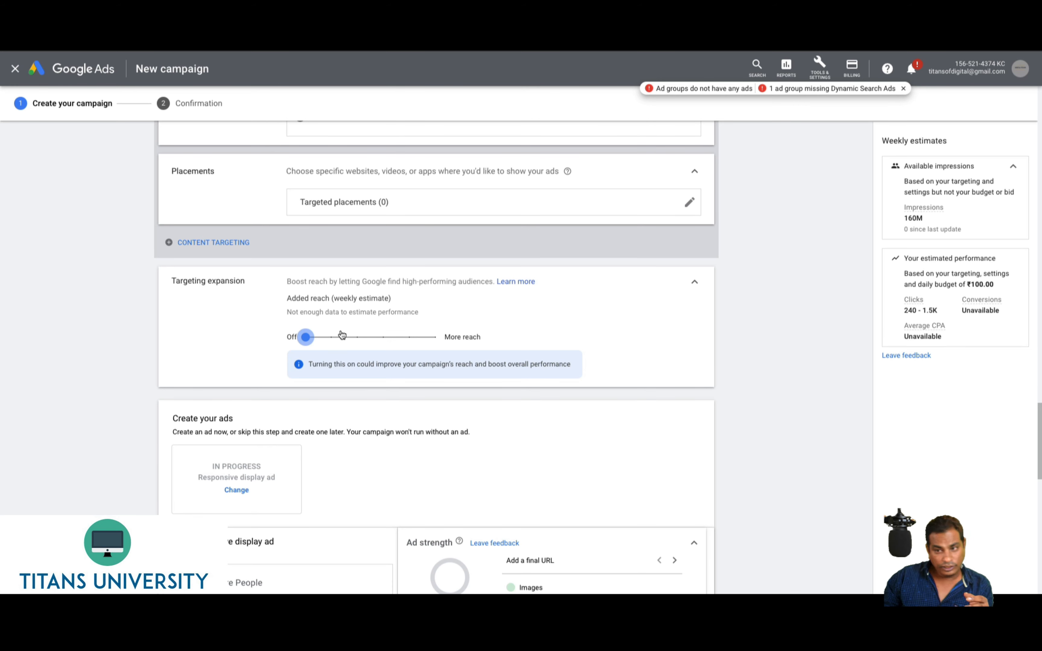
click(343, 336)
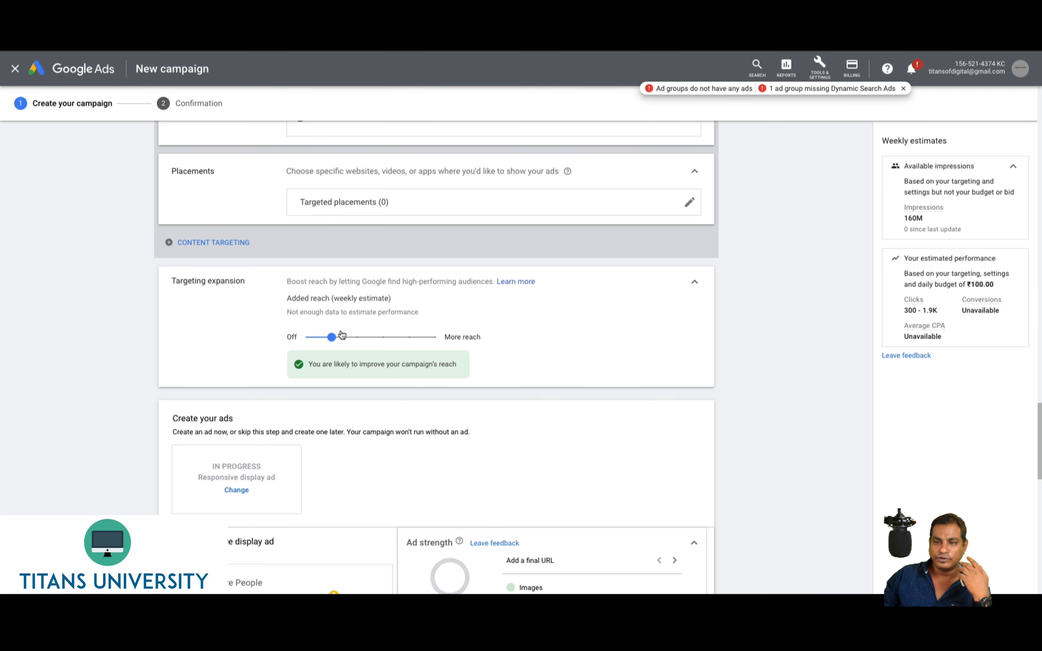
click(435, 338)
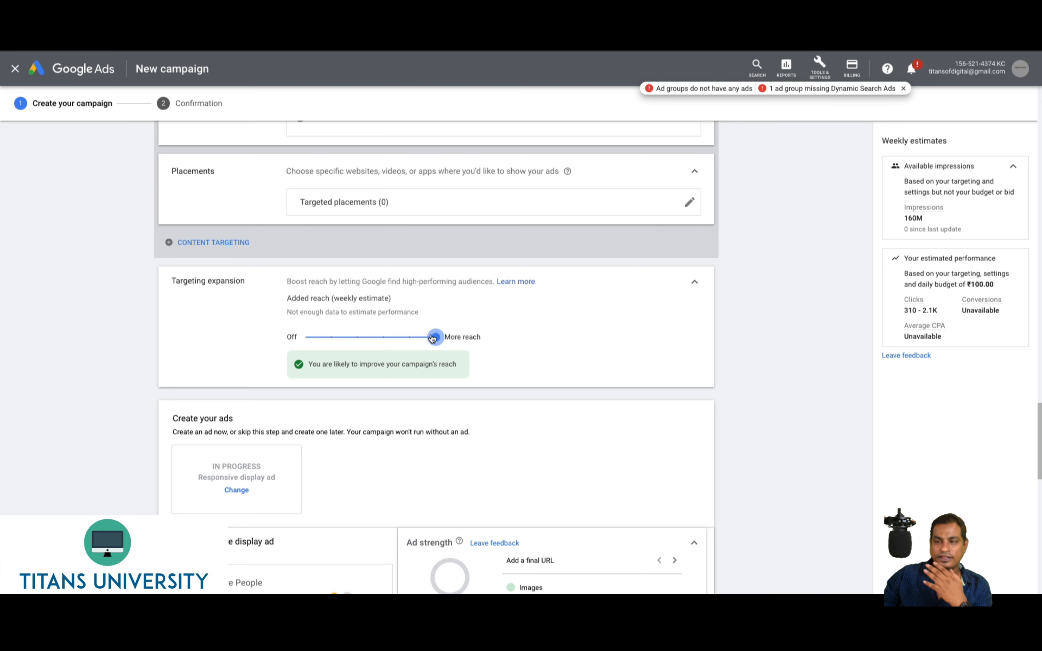
click(306, 338)
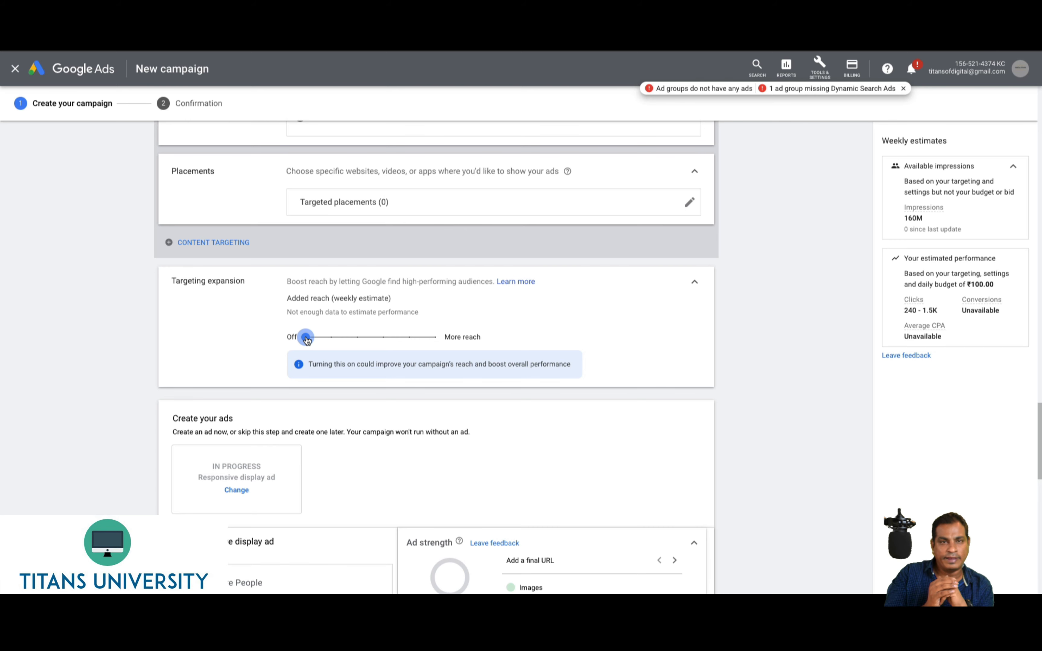
drag(307, 341, 331, 338)
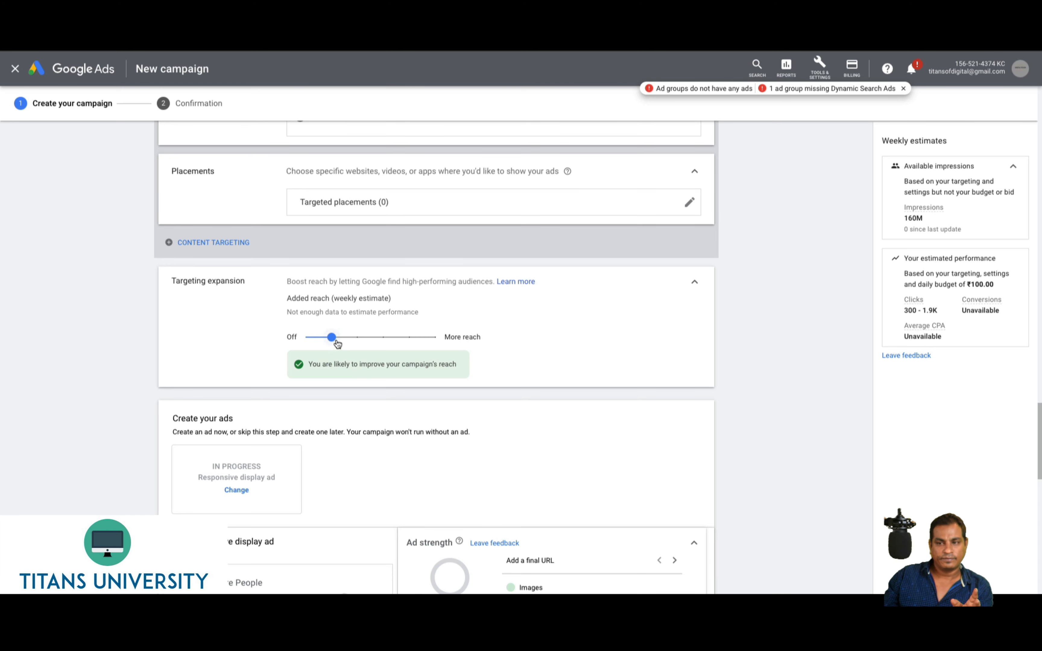
drag(332, 337, 305, 338)
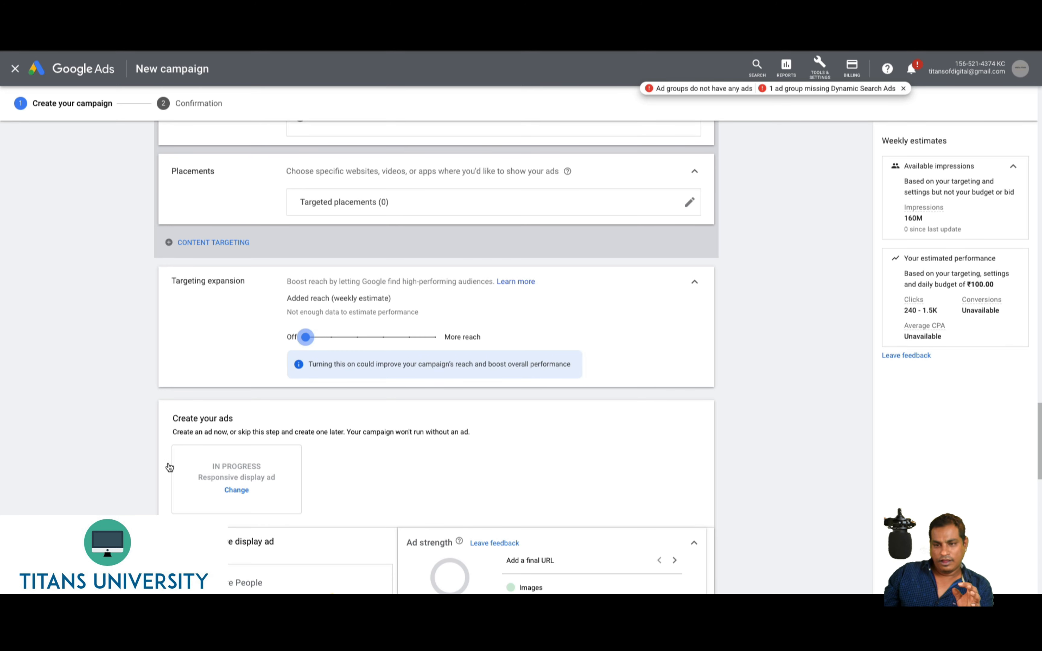
scroll(168, 461, down, 4)
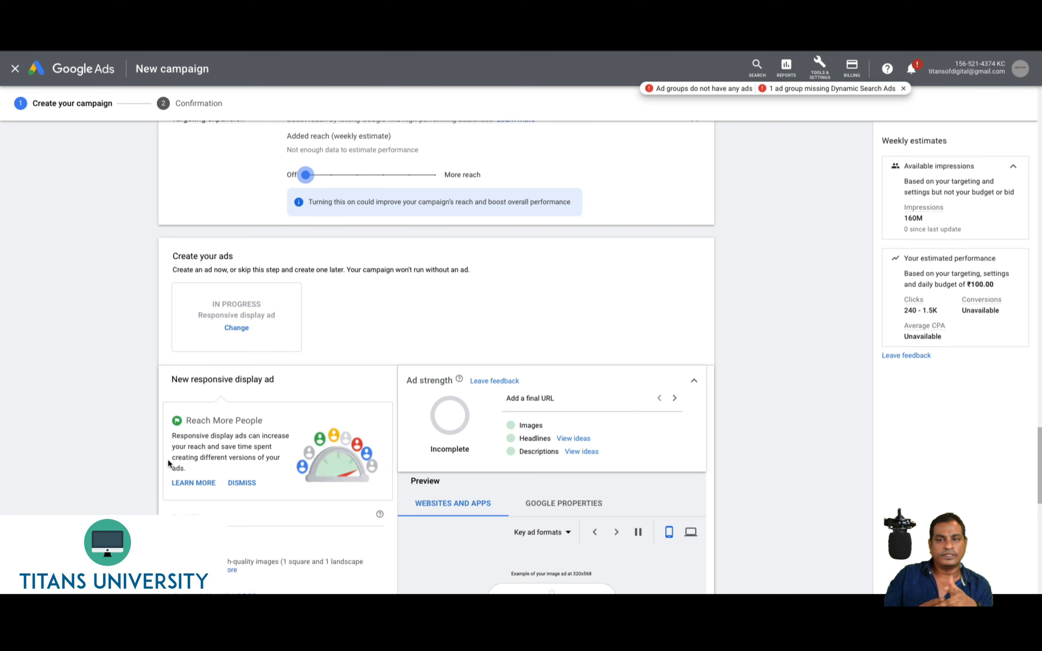
scroll(285, 259, up, 2)
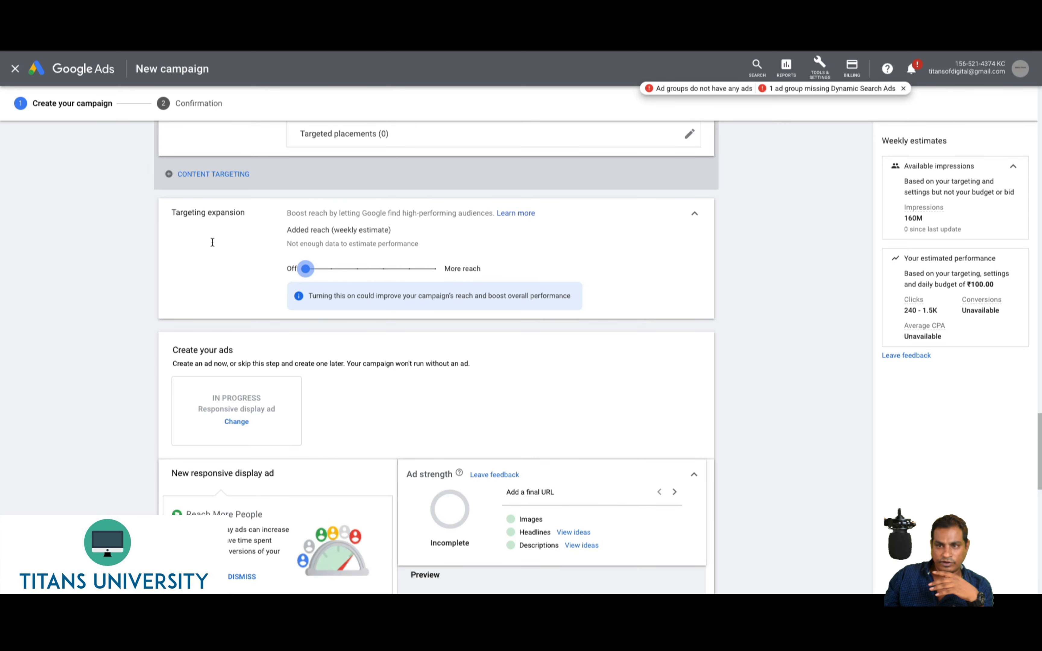
scroll(201, 222, up, 1)
scroll(196, 181, up, 2)
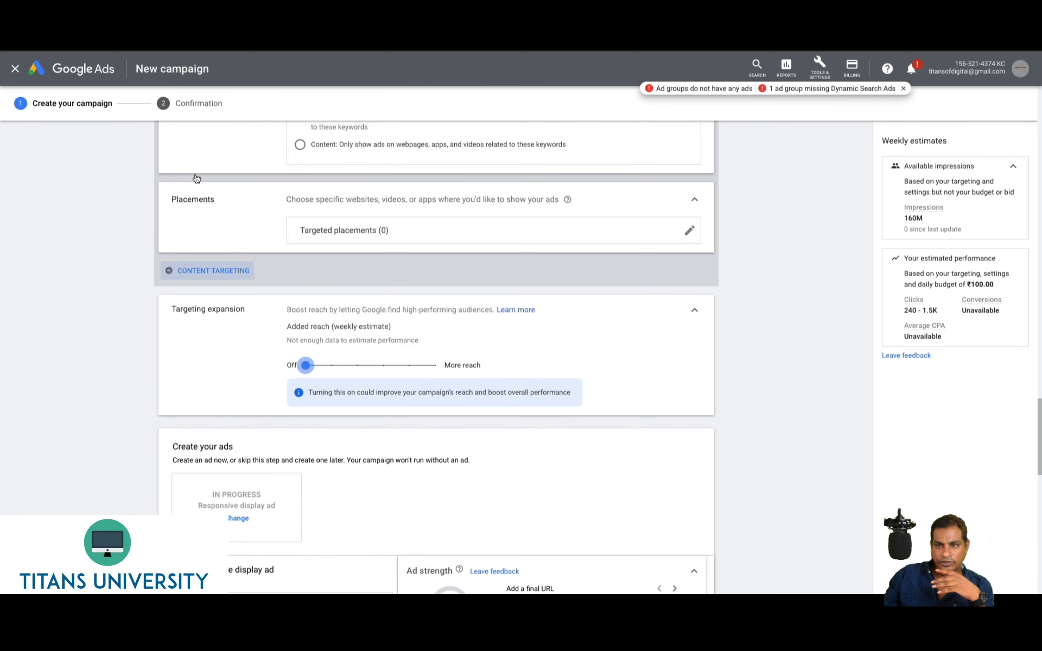
Add Topics as a content targeting type
click(194, 271)
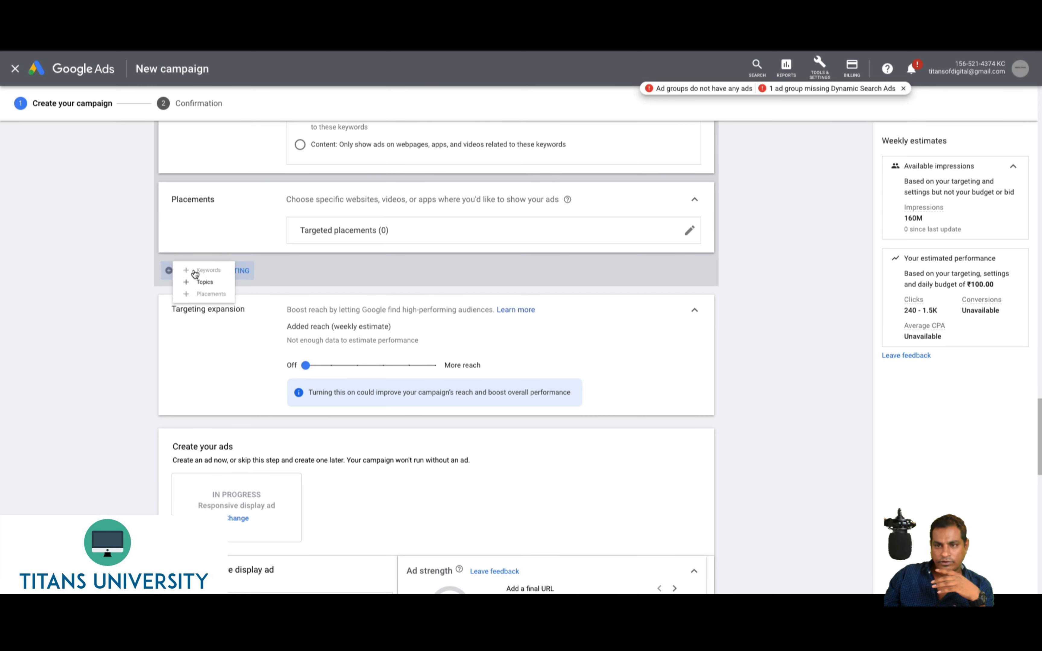
click(198, 292)
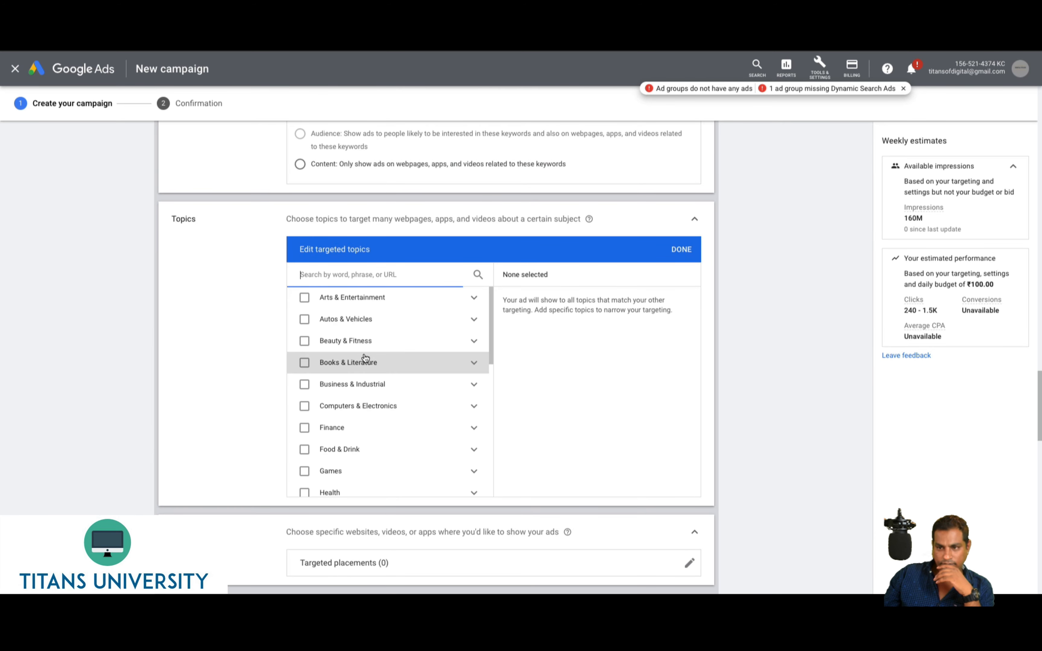
scroll(414, 440, down, 1)
scroll(411, 441, down, 1)
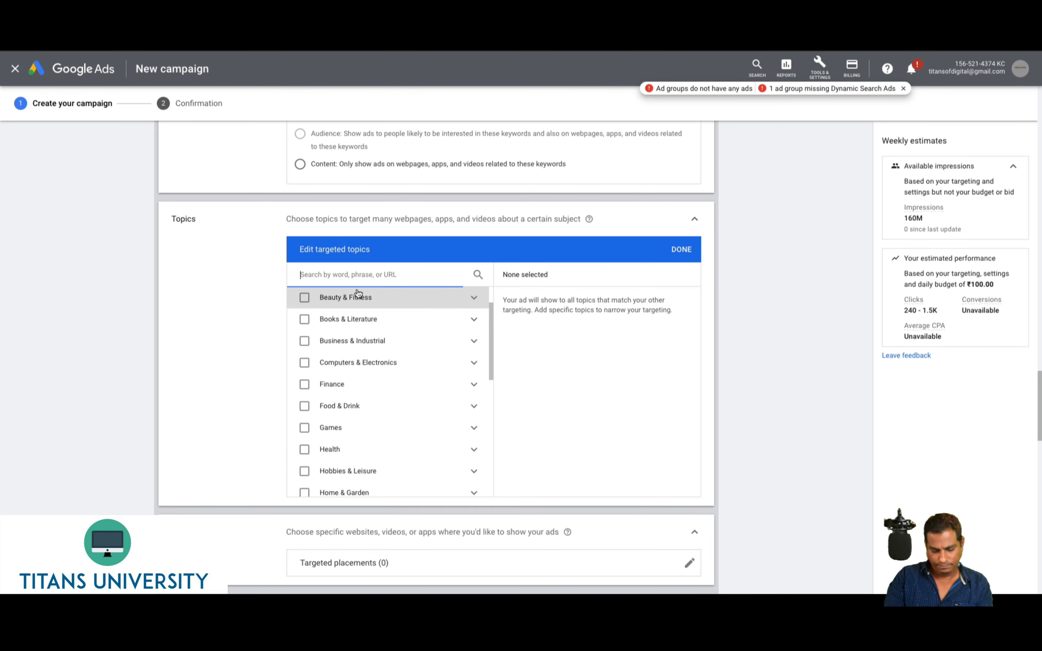
Search topics for 'shopping' and scroll through the matching results
text(shopping)
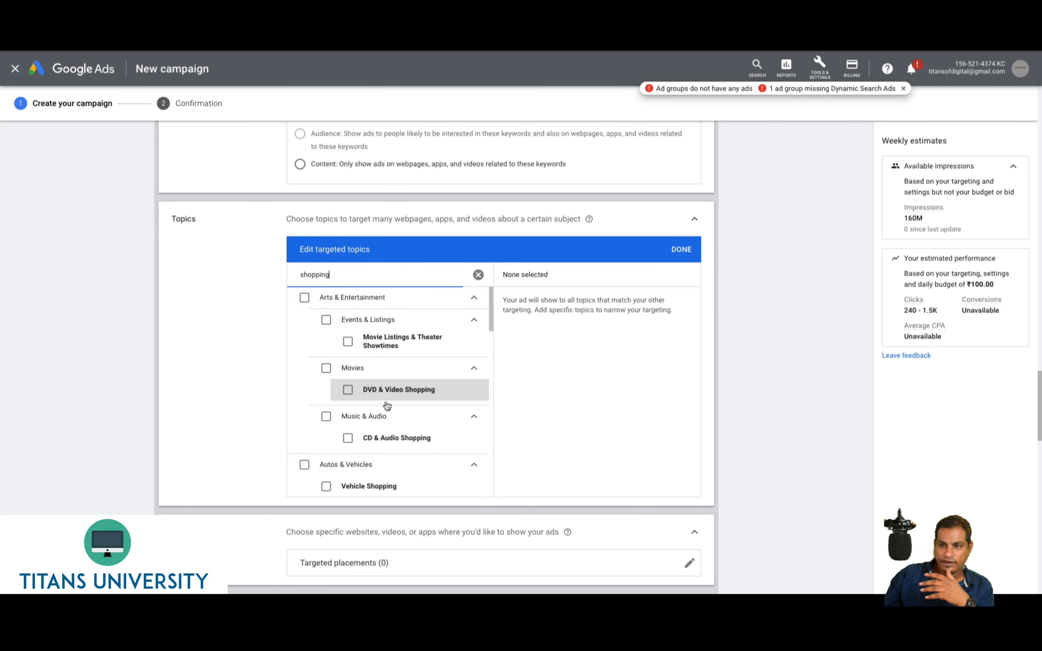
scroll(384, 416, down, 1)
scroll(385, 424, down, 3)
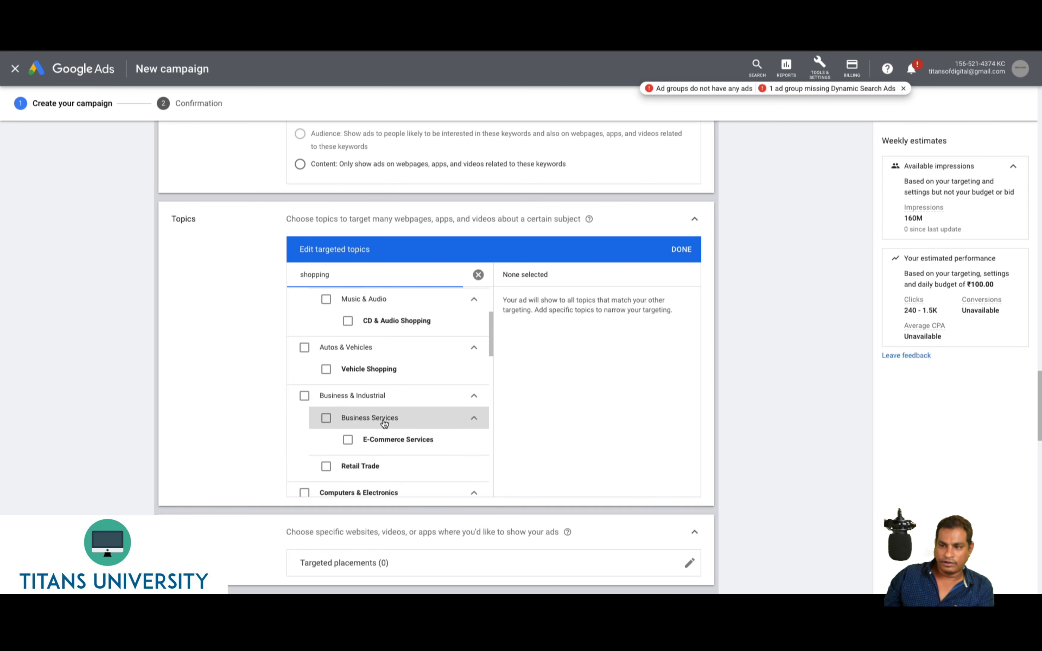
scroll(384, 427, down, 2)
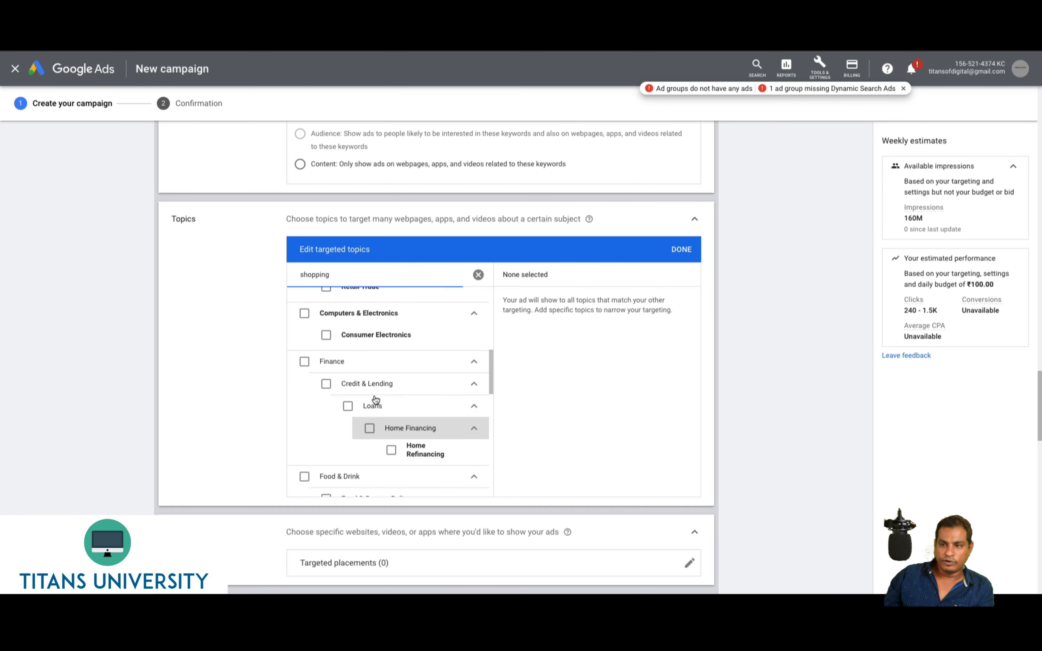
scroll(368, 361, up, 5)
scroll(379, 412, down, 5)
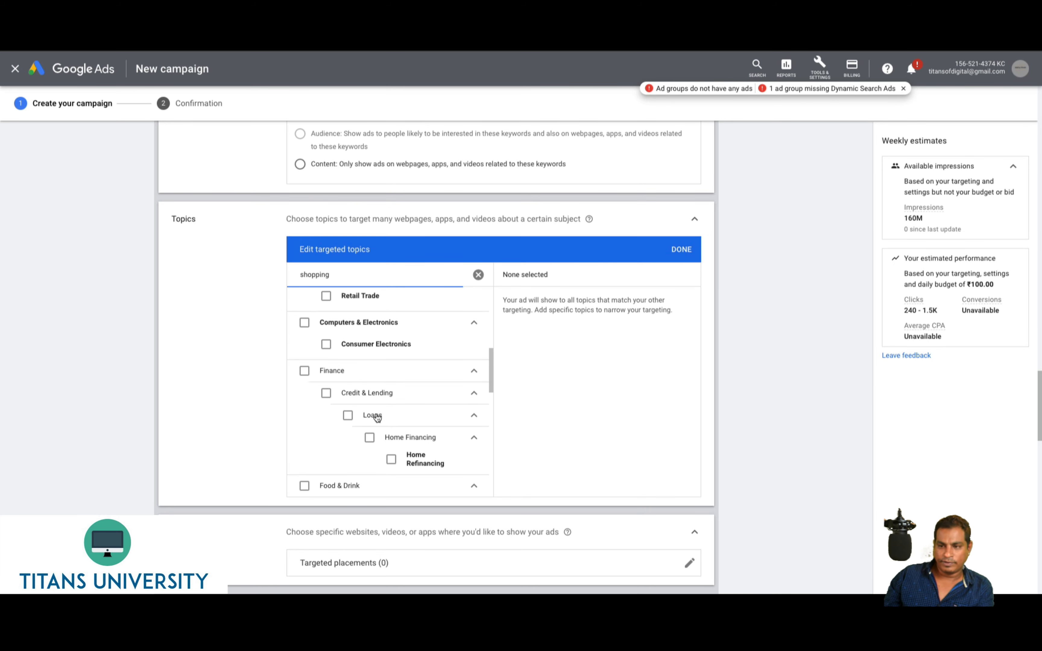
scroll(413, 461, down, 5)
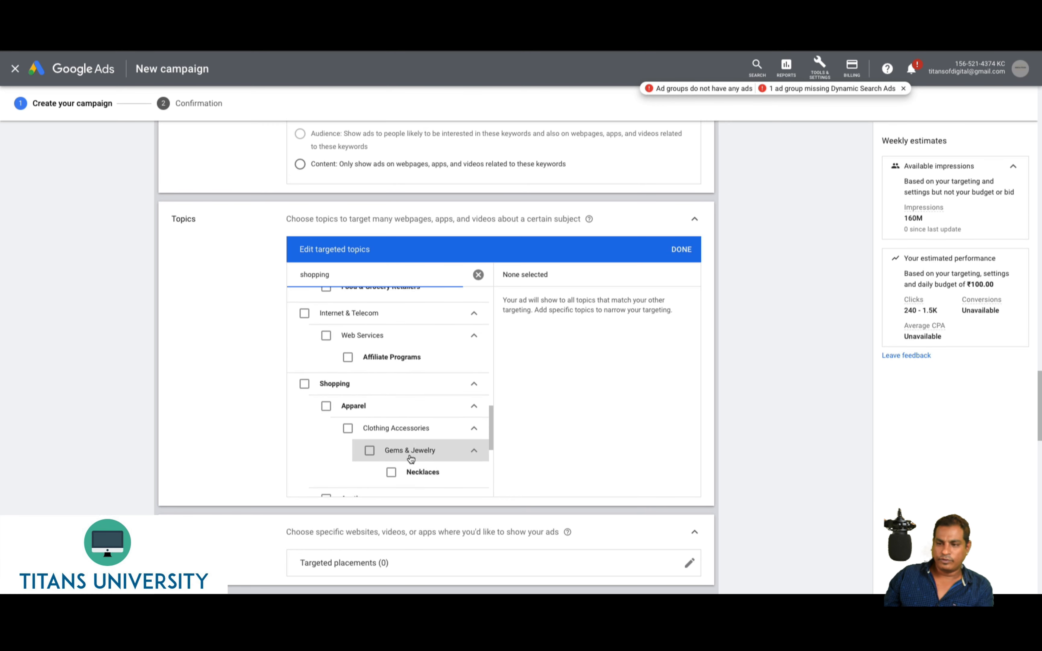
scroll(407, 455, down, 5)
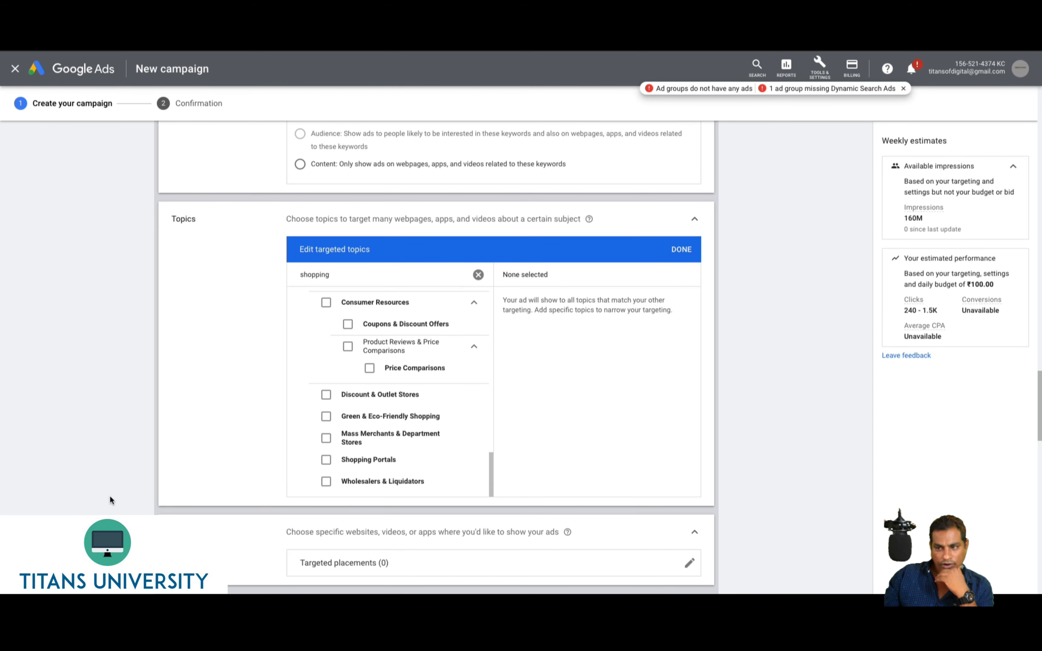
scroll(111, 497, down, 10)
scroll(110, 496, down, 3)
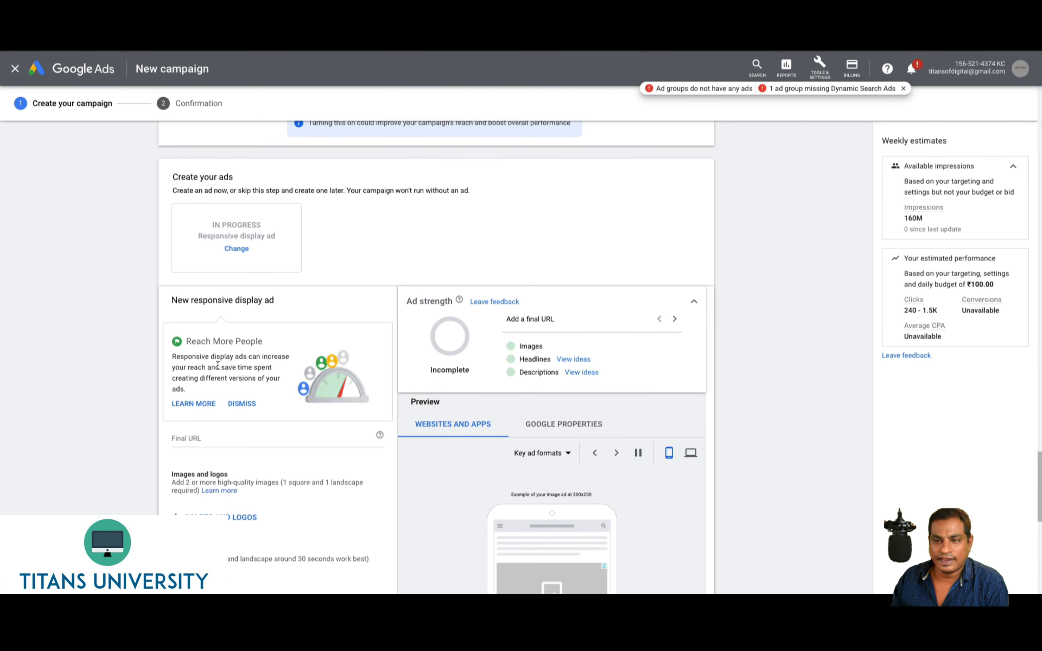
scroll(185, 245, down, 3)
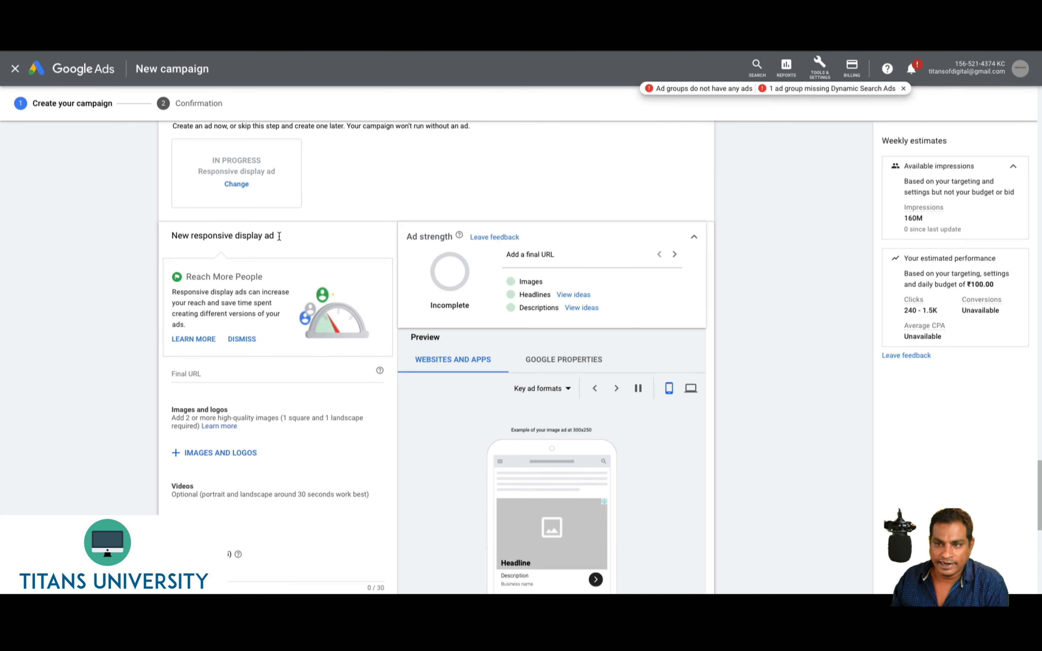
drag(190, 236, 277, 234)
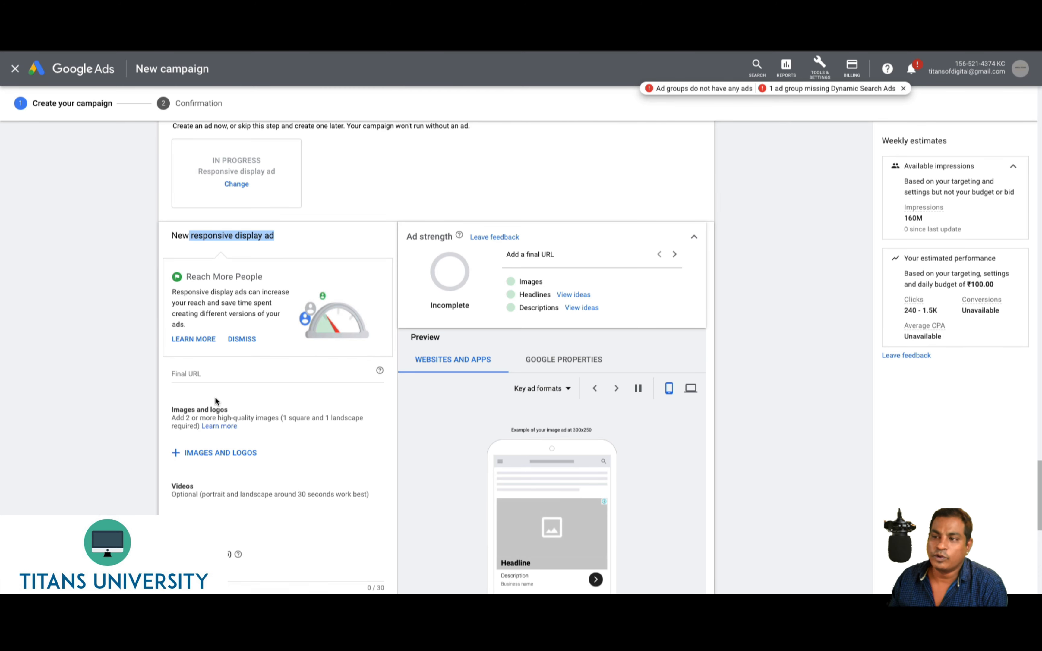
Search ad images for amazon and preview the 512 × 512 amazon.com logo without using it
click(204, 453)
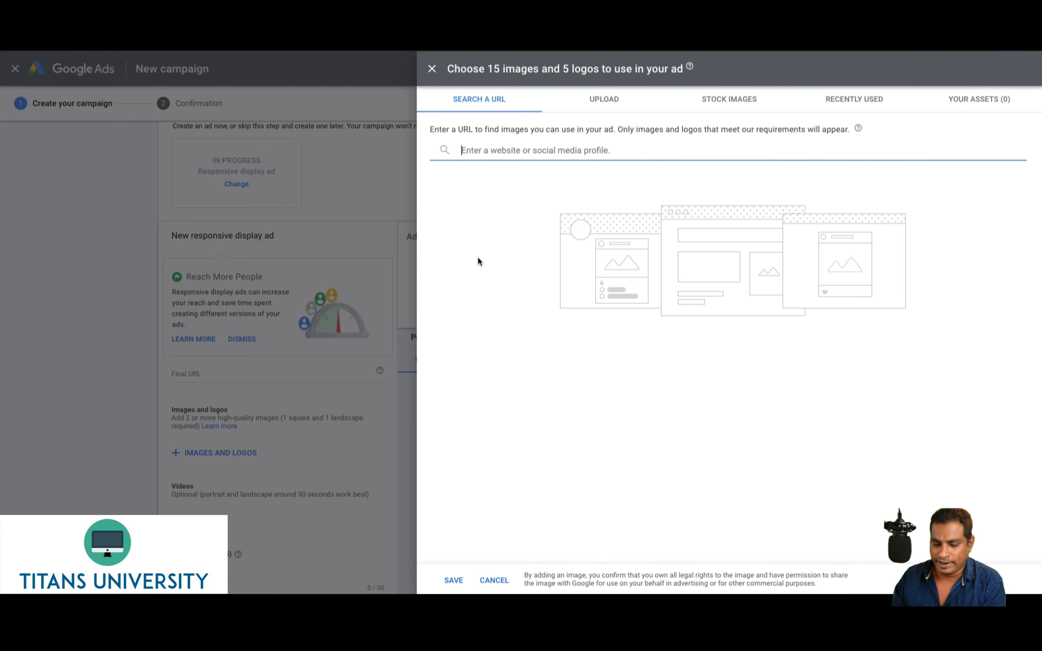
text(www)
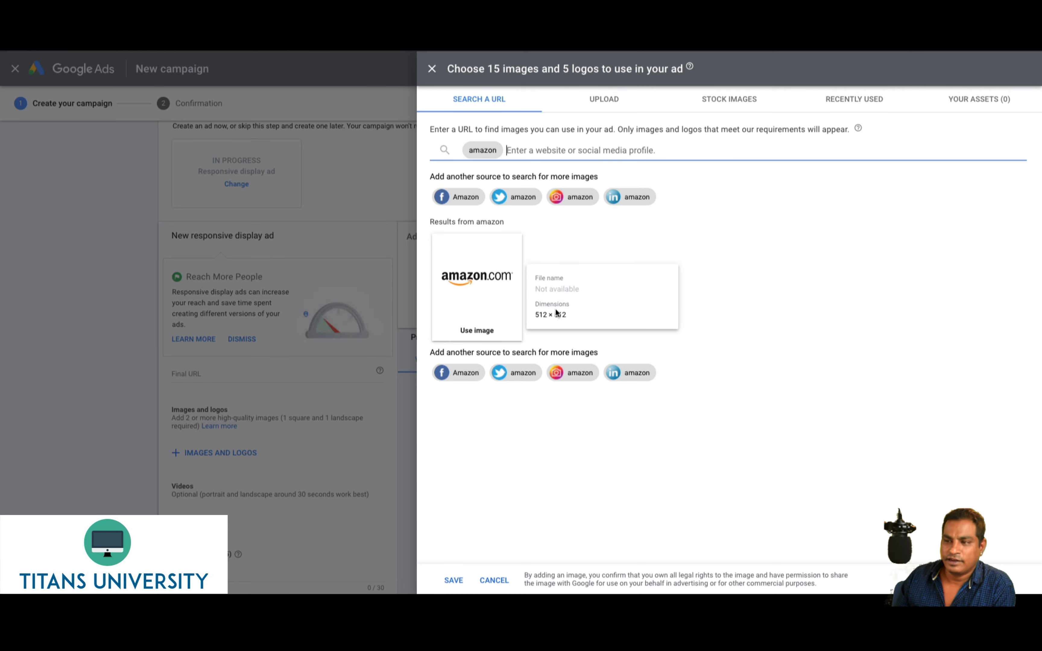
click(469, 285)
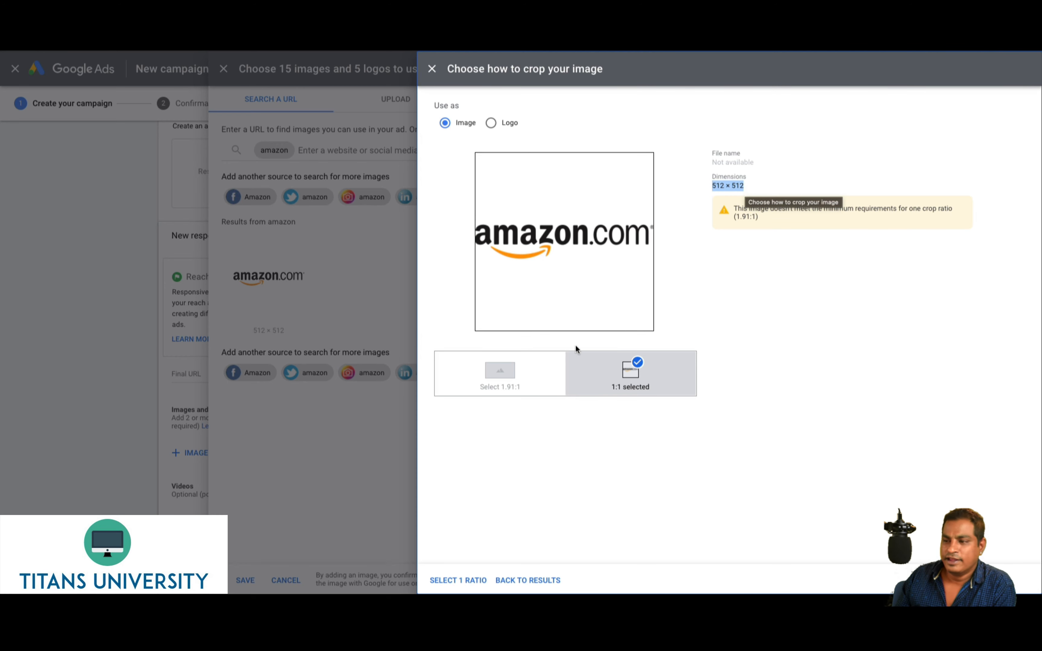
click(431, 69)
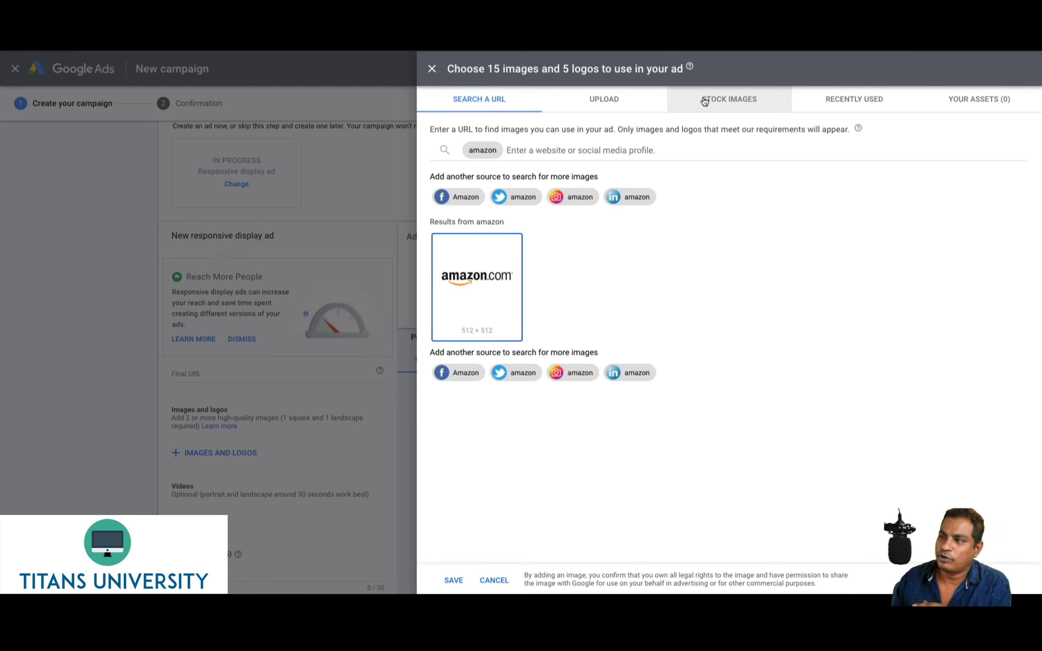
Check the UPLOAD and SEARCH A URL tabs, then close the image picker empty
click(596, 97)
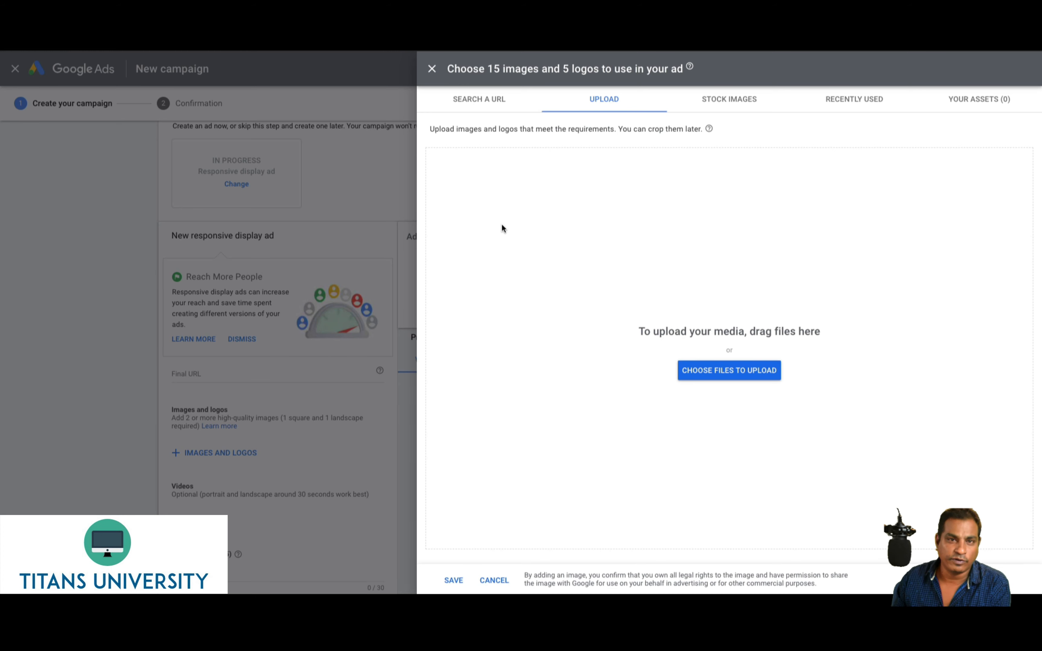
click(491, 105)
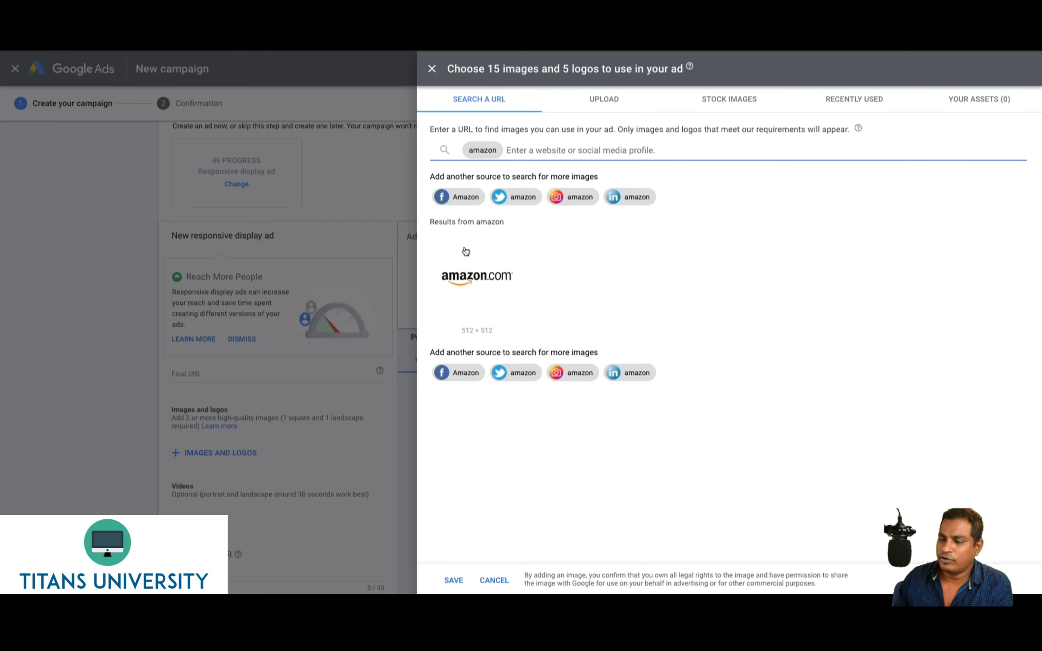
click(432, 70)
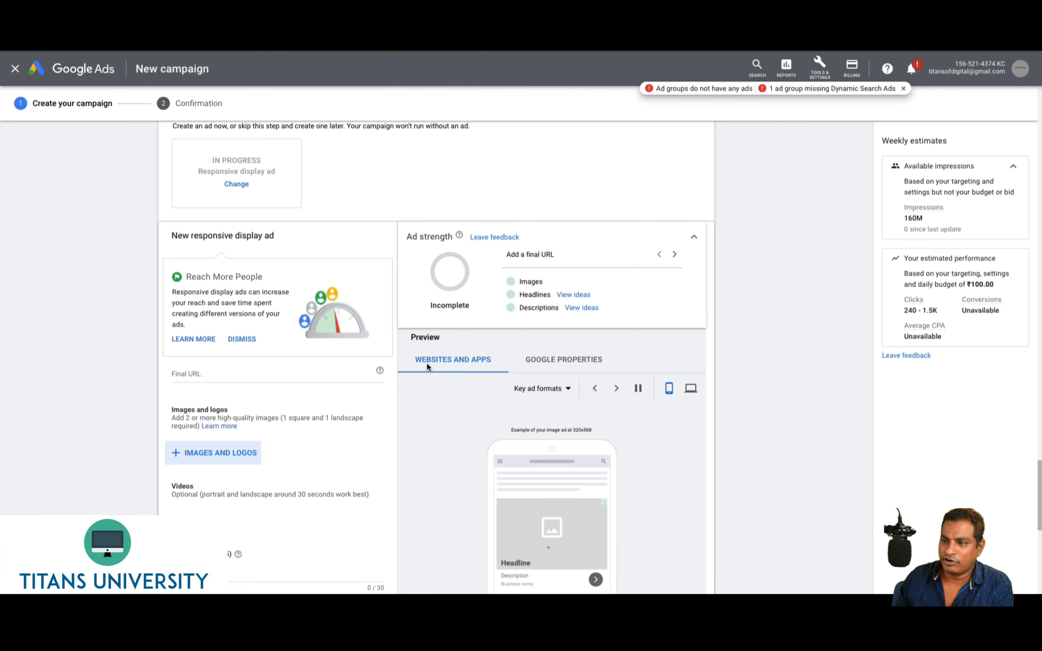
Reopen and close the image and logo picker, leaving the headline field empty
scroll(429, 467, down, 2)
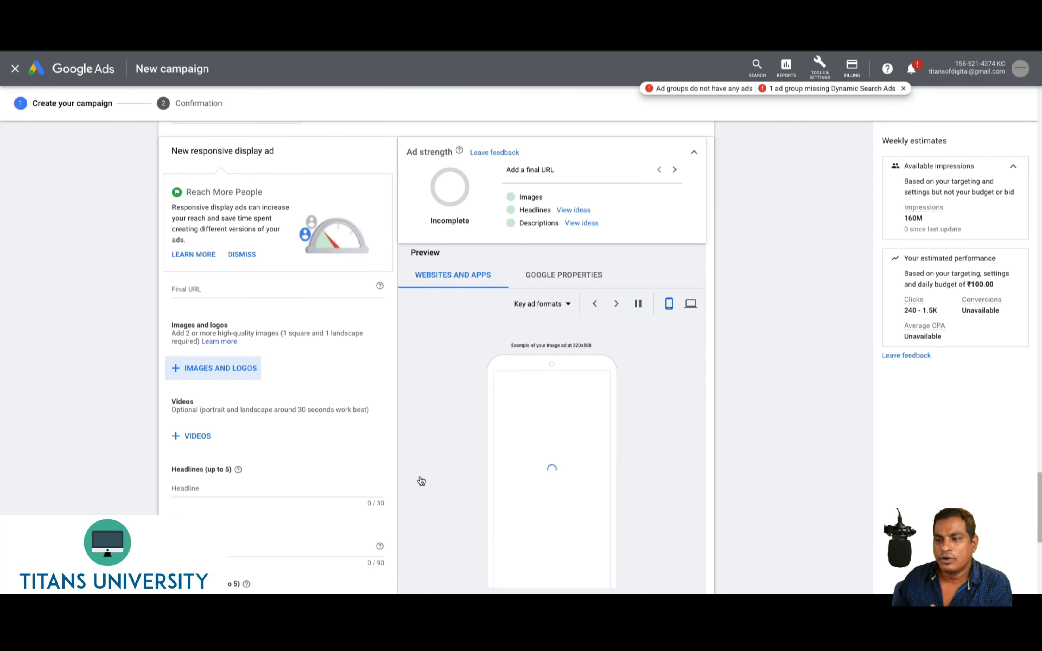
click(202, 366)
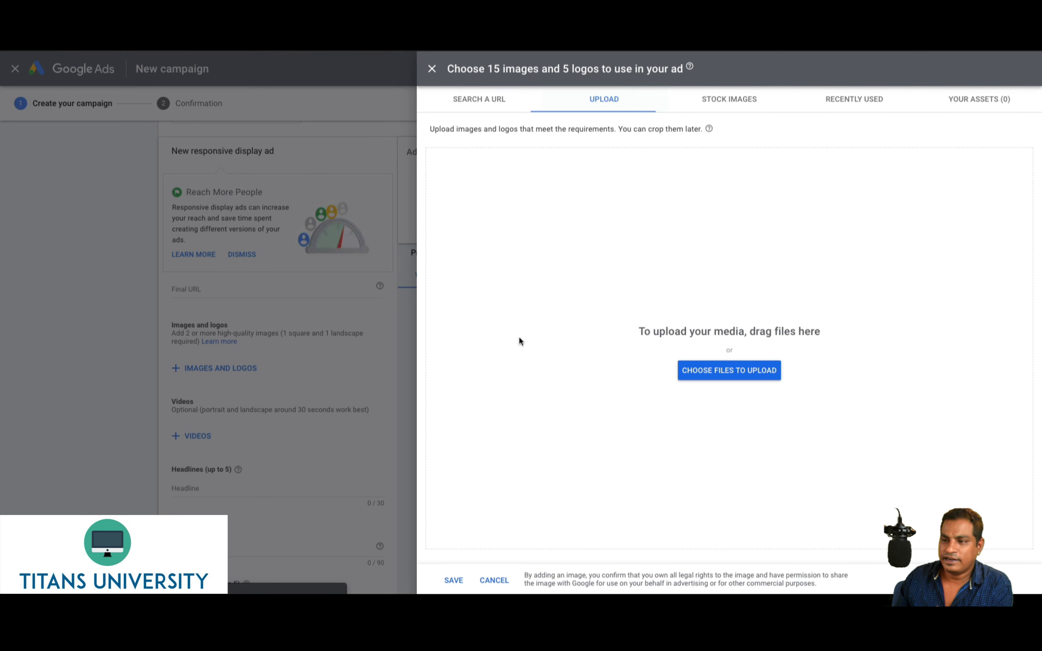
click(494, 580)
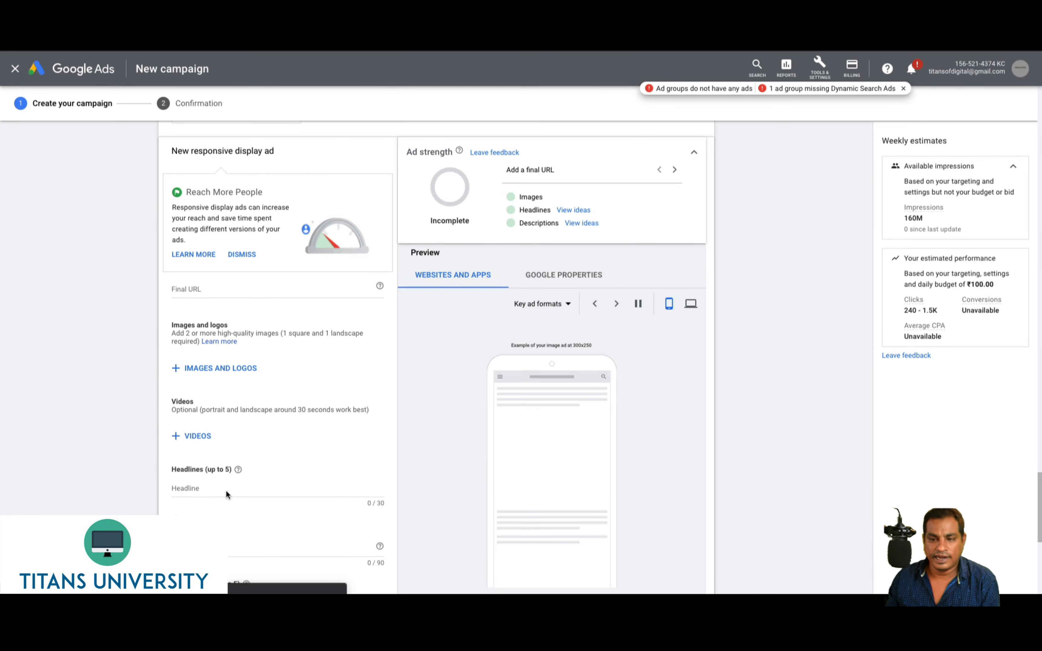
click(200, 487)
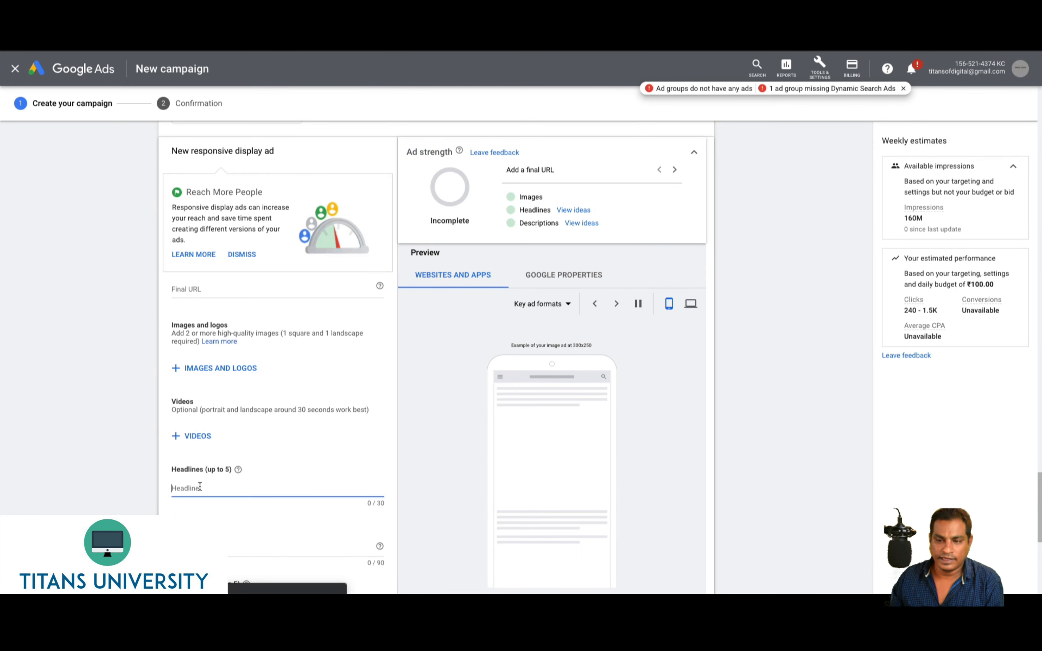
click(219, 369)
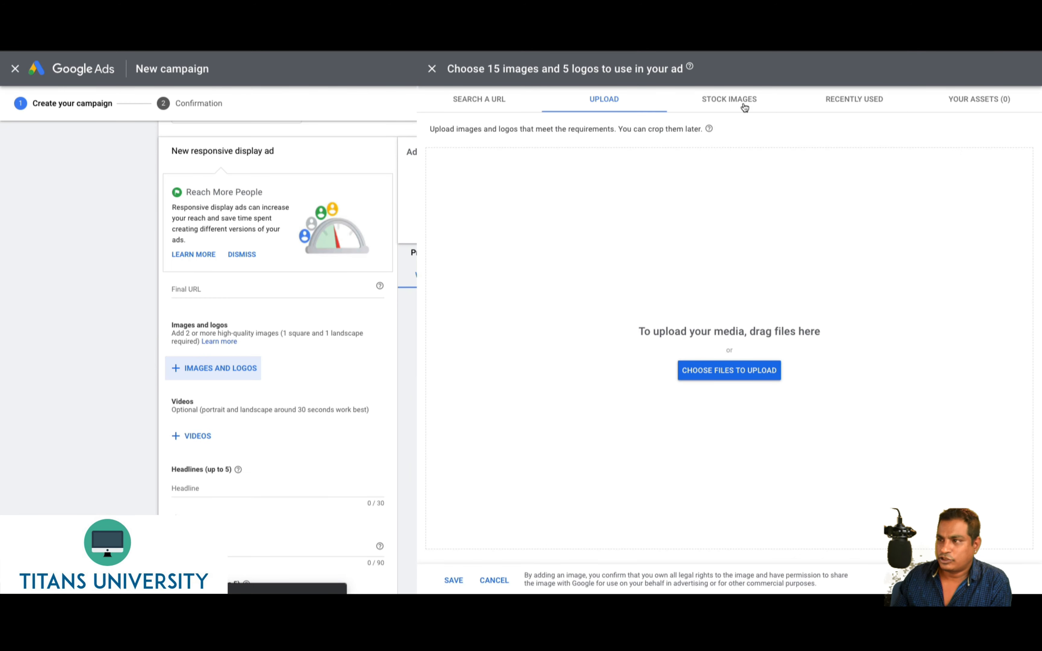
Browse the stock images library in the image and logo picker
click(744, 106)
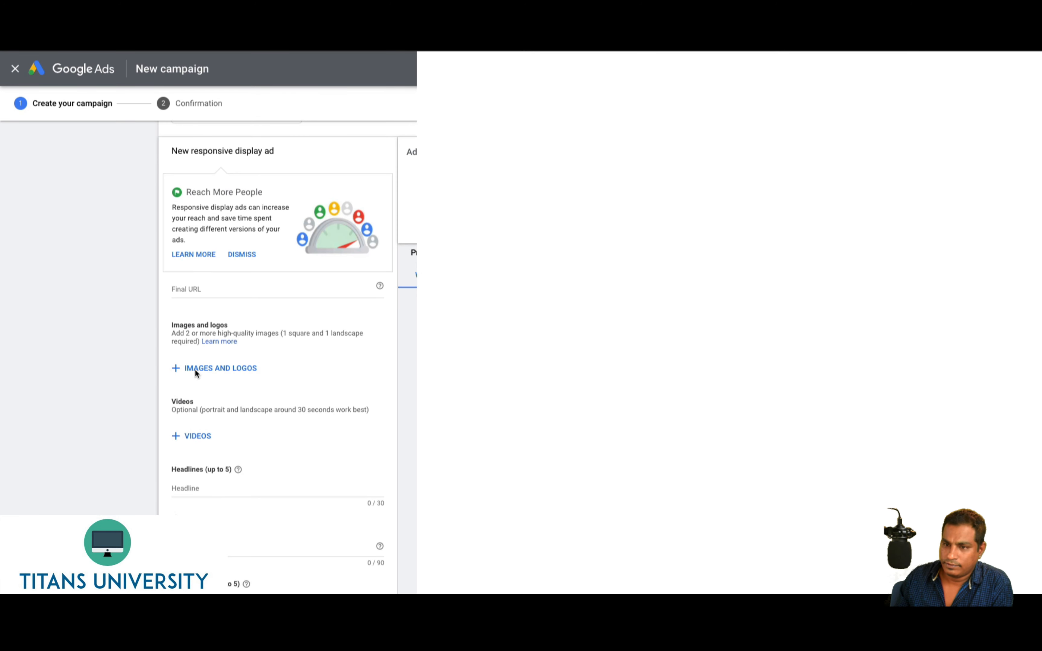
click(255, 367)
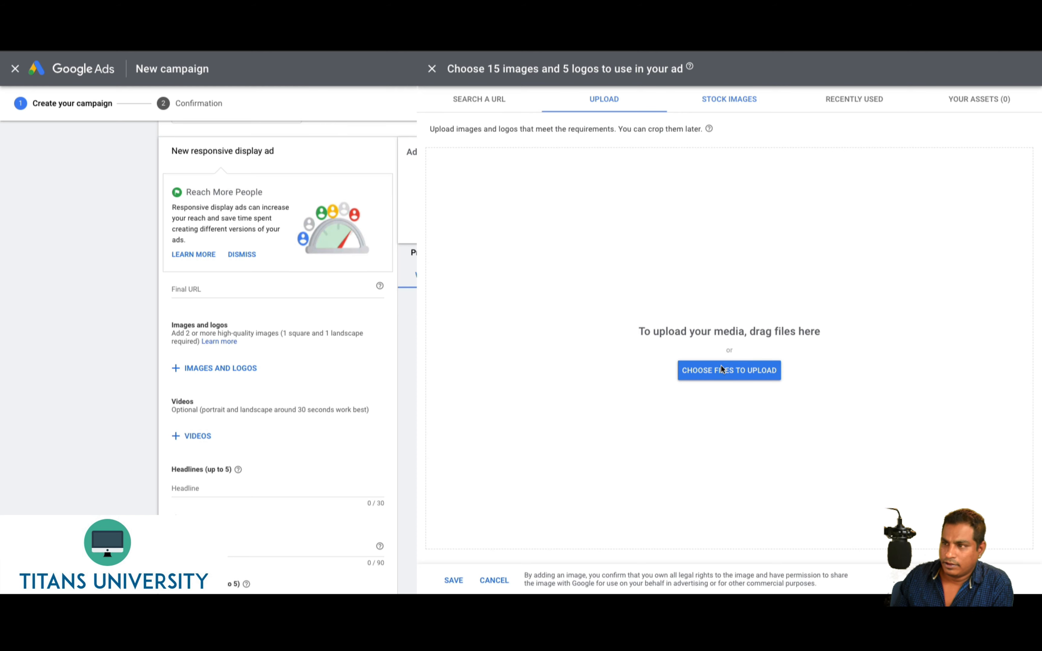
click(734, 99)
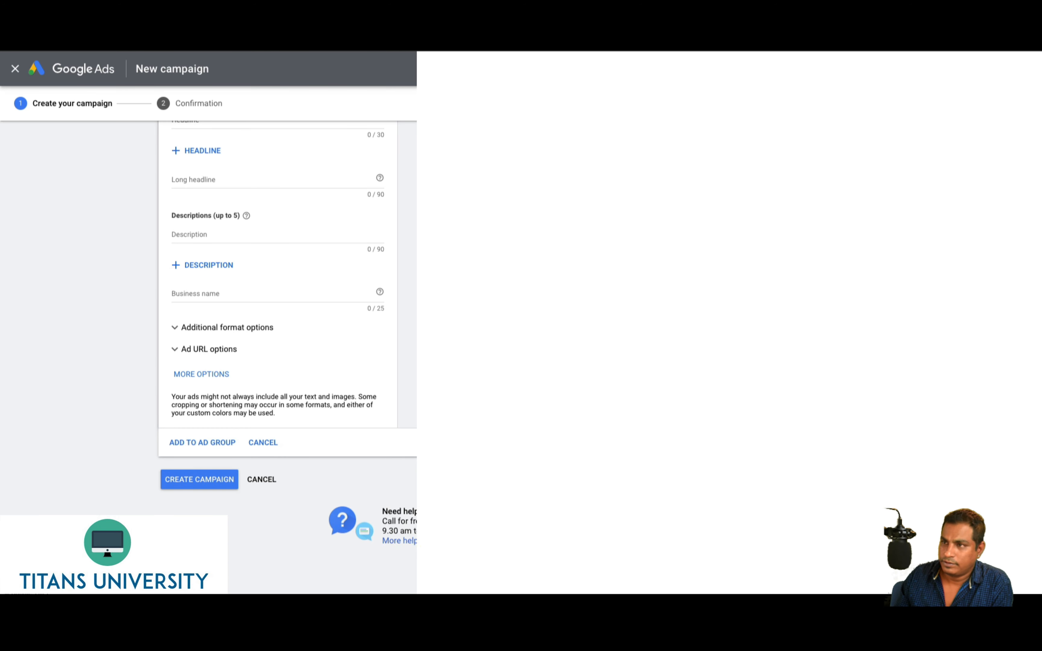
Load amazon.in in a new incognito tab and browse its women's Footwear+Handbags collection
key(super+t)
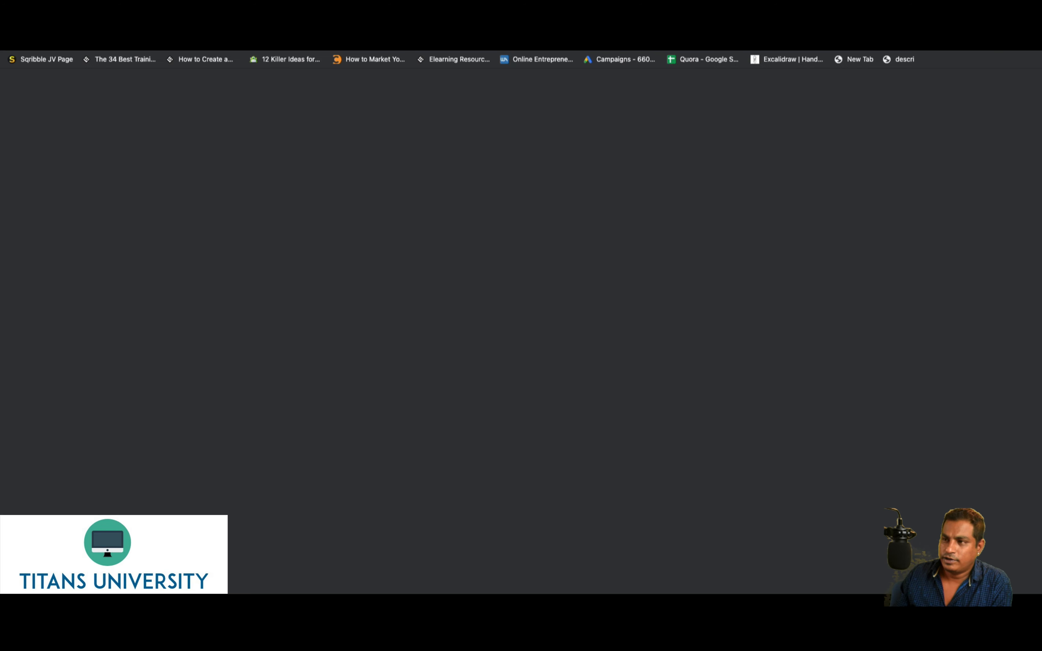
text(amazon)
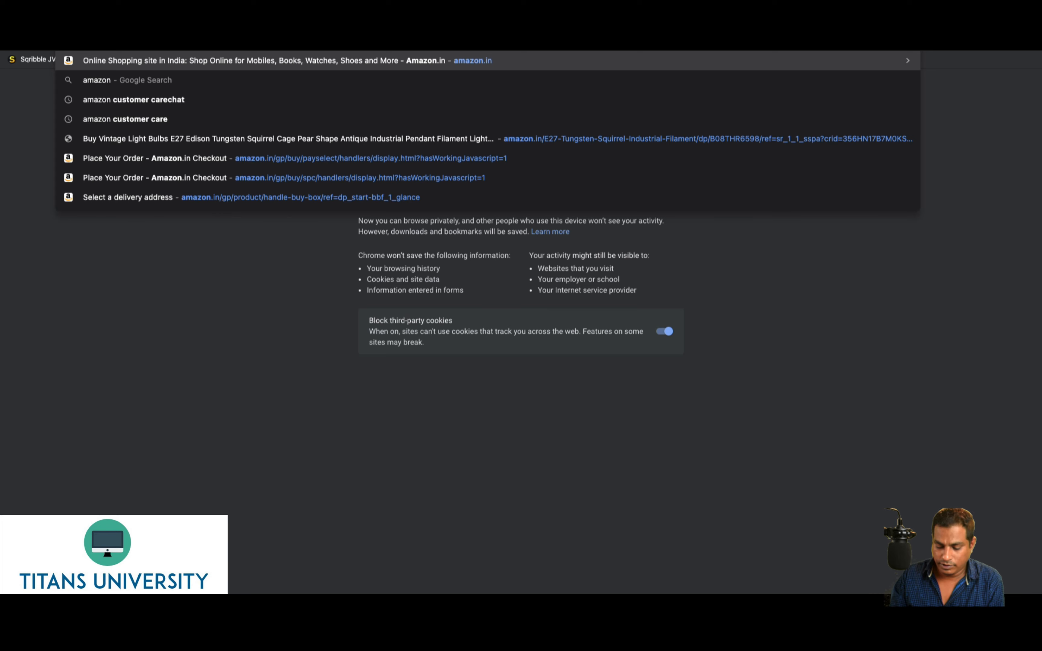
key(Return)
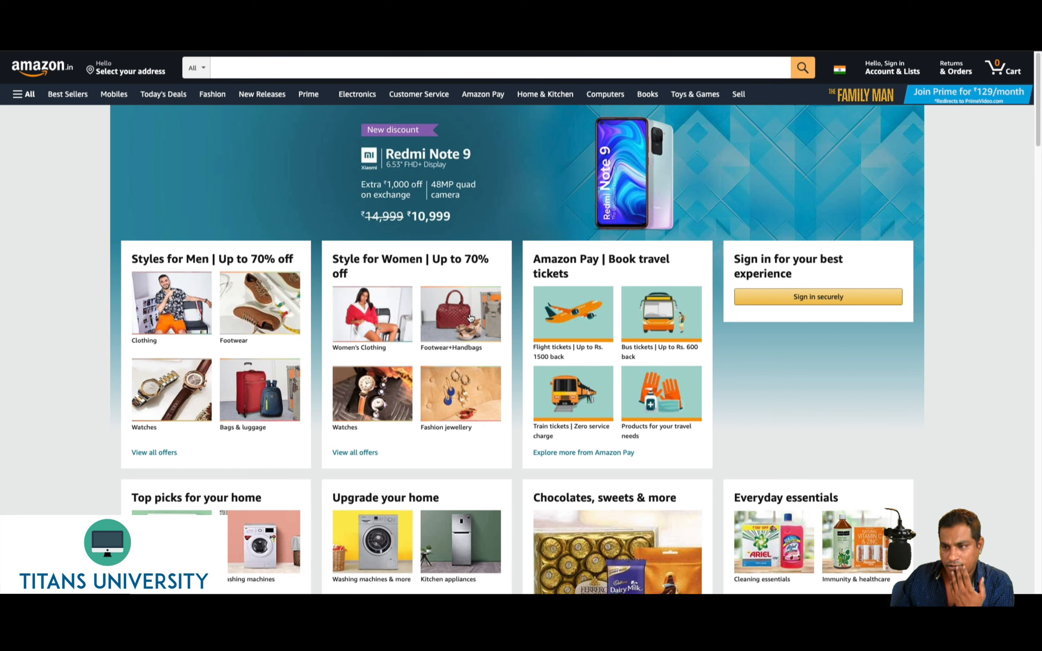
click(453, 319)
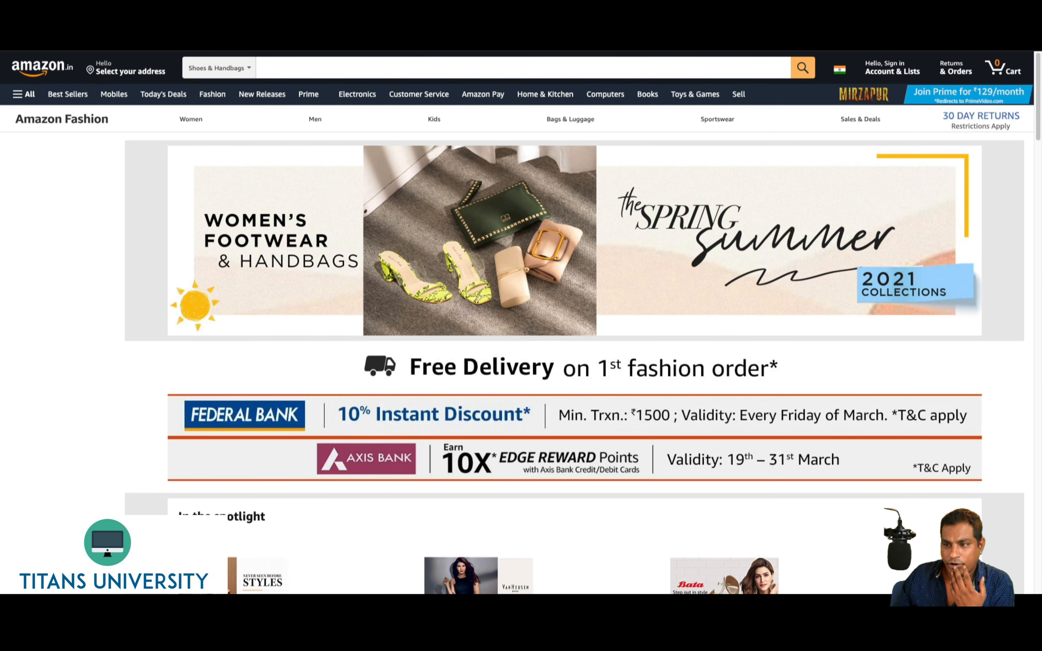
scroll(310, 173, down, 10)
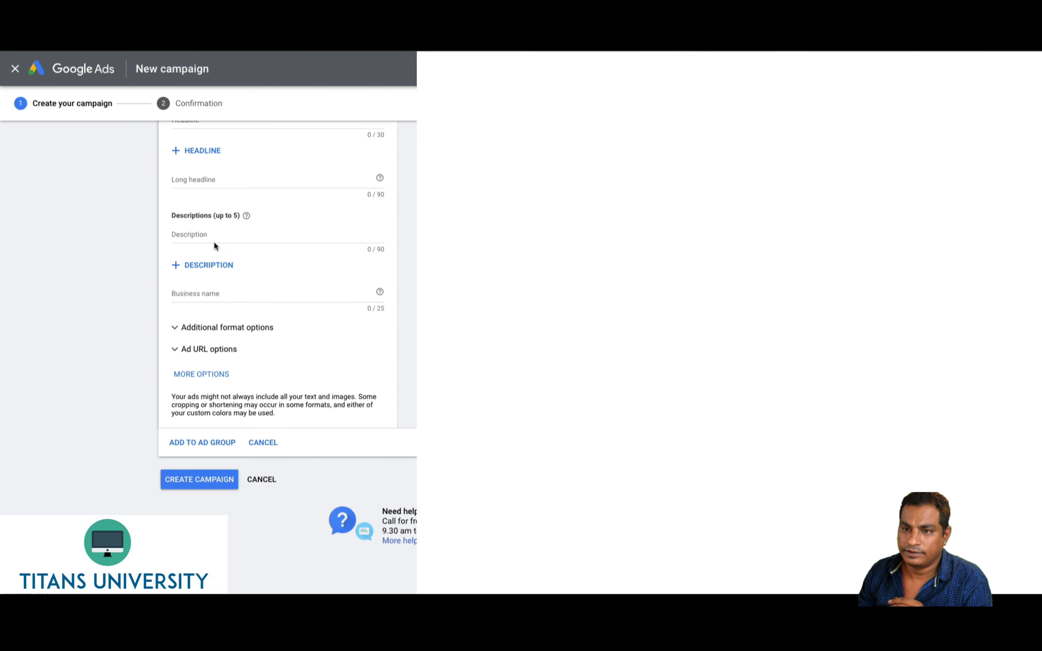
Search the copied Amazon fashion page URL for ad images under SEARCH A URL
scroll(72, 241, up, 5)
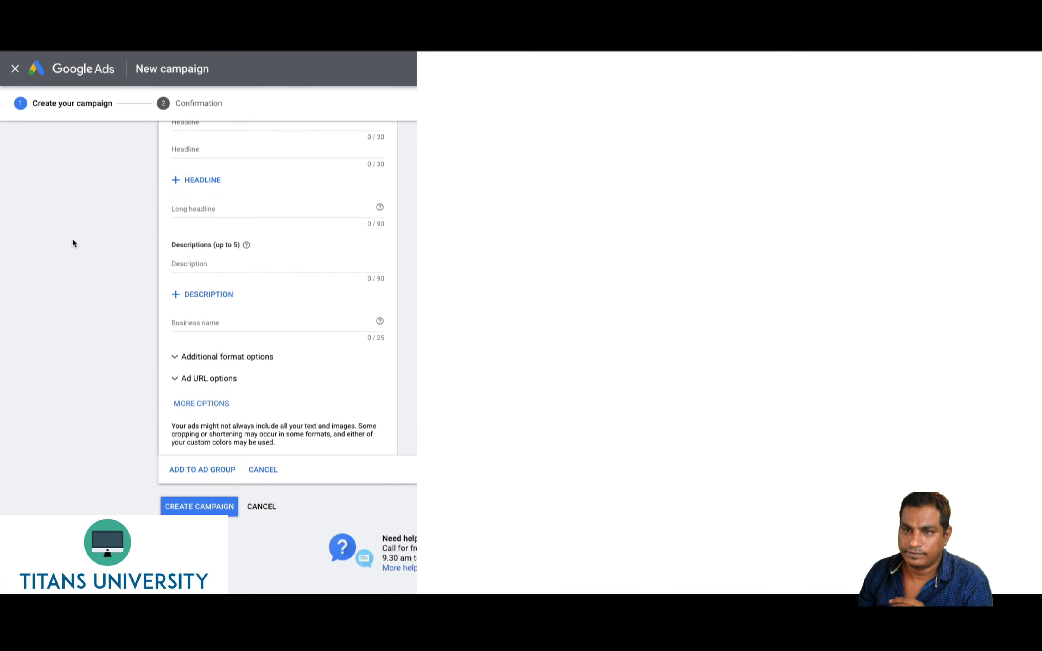
scroll(212, 206, up, 3)
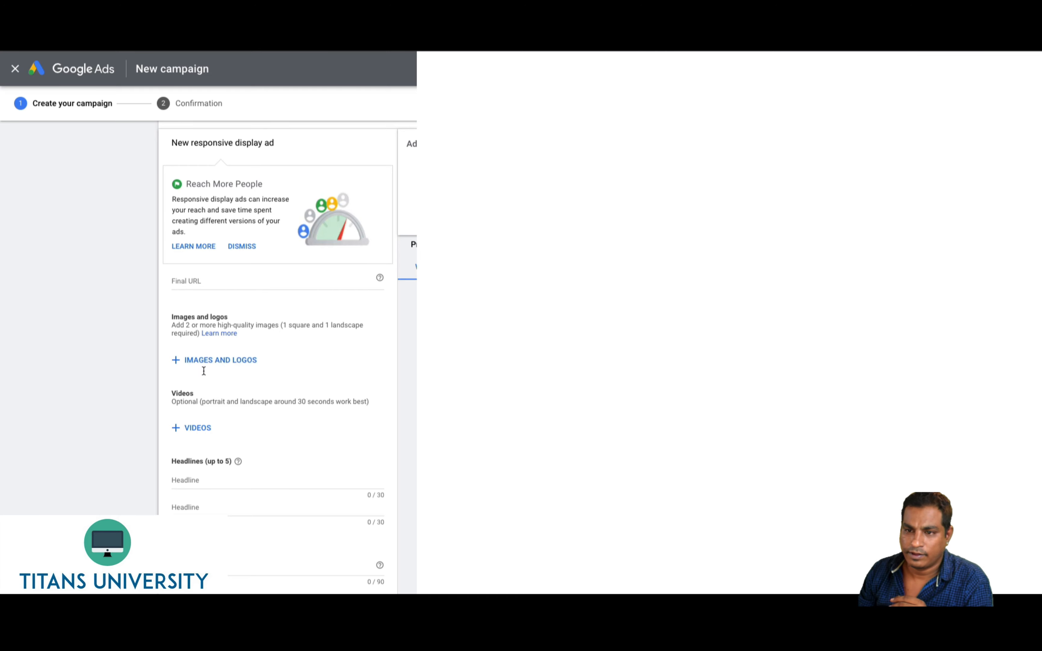
click(202, 360)
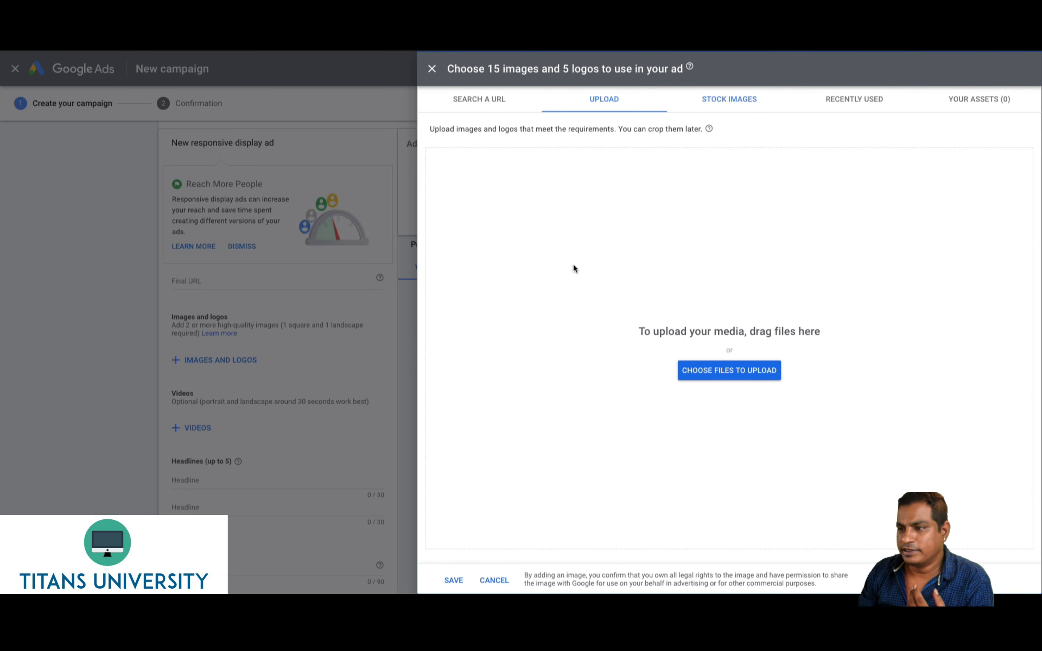
click(484, 104)
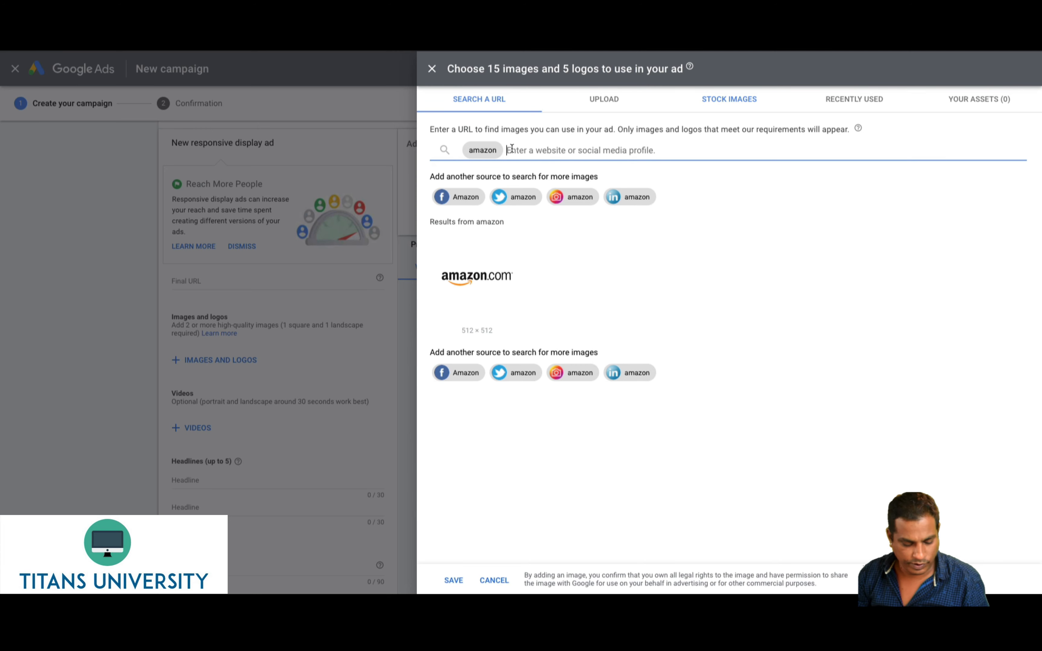
key(super+v)
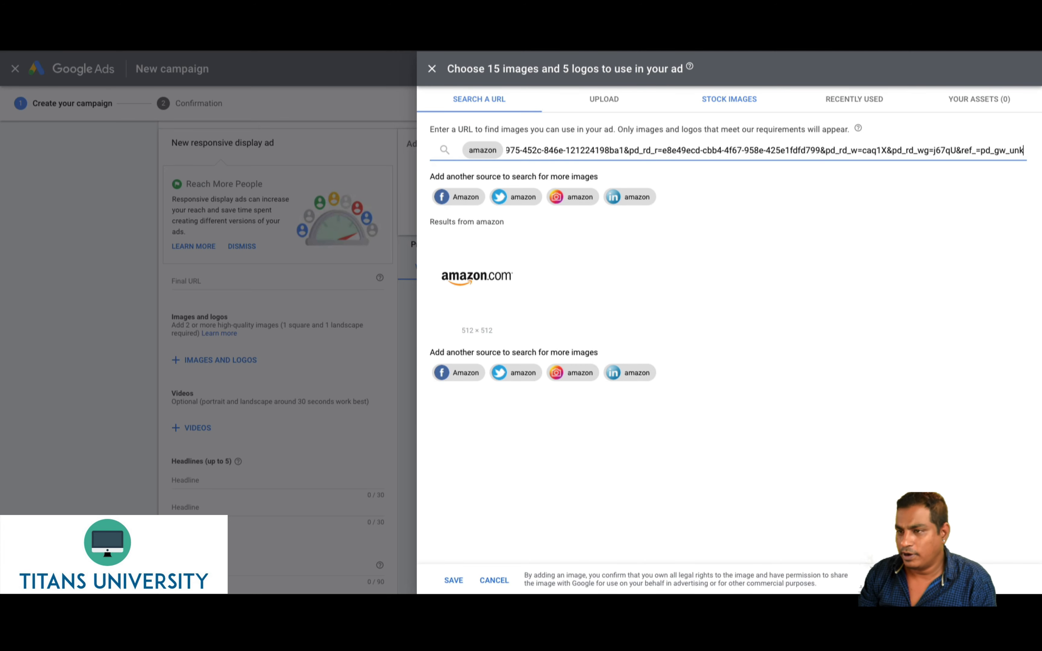
key(Return)
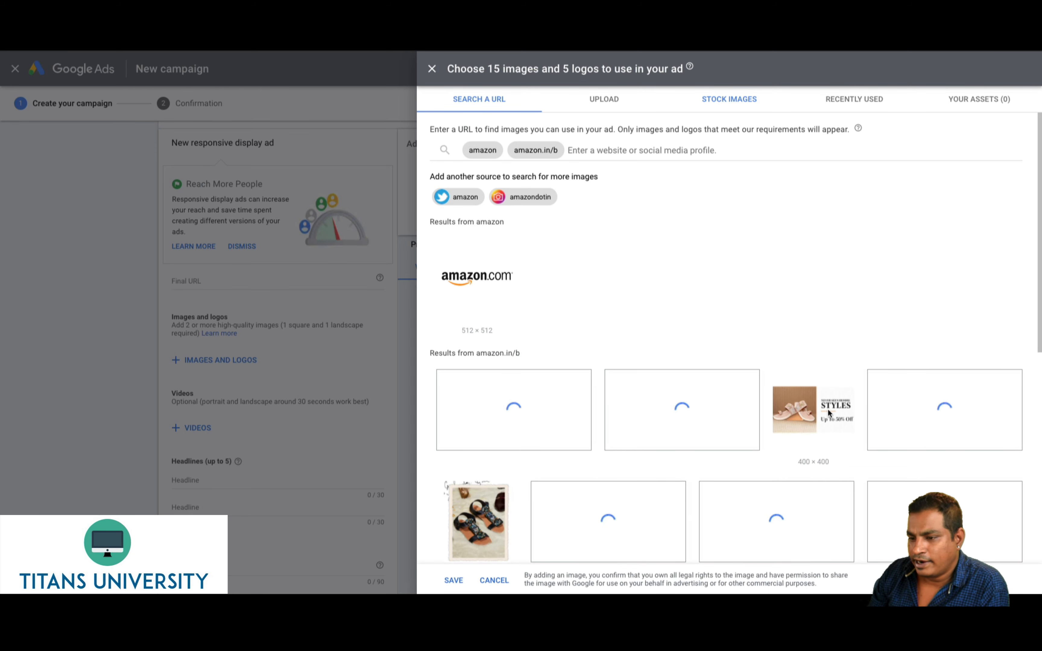
Add the wide 4187×2353 Amazon image in both landscape and square ratios
click(807, 418)
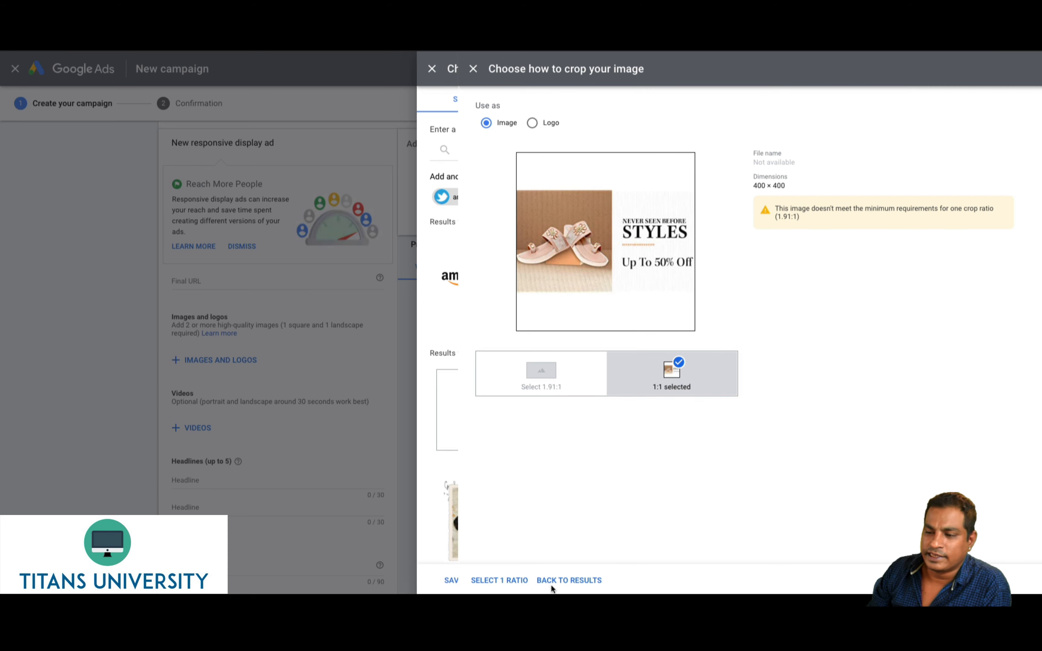
click(562, 581)
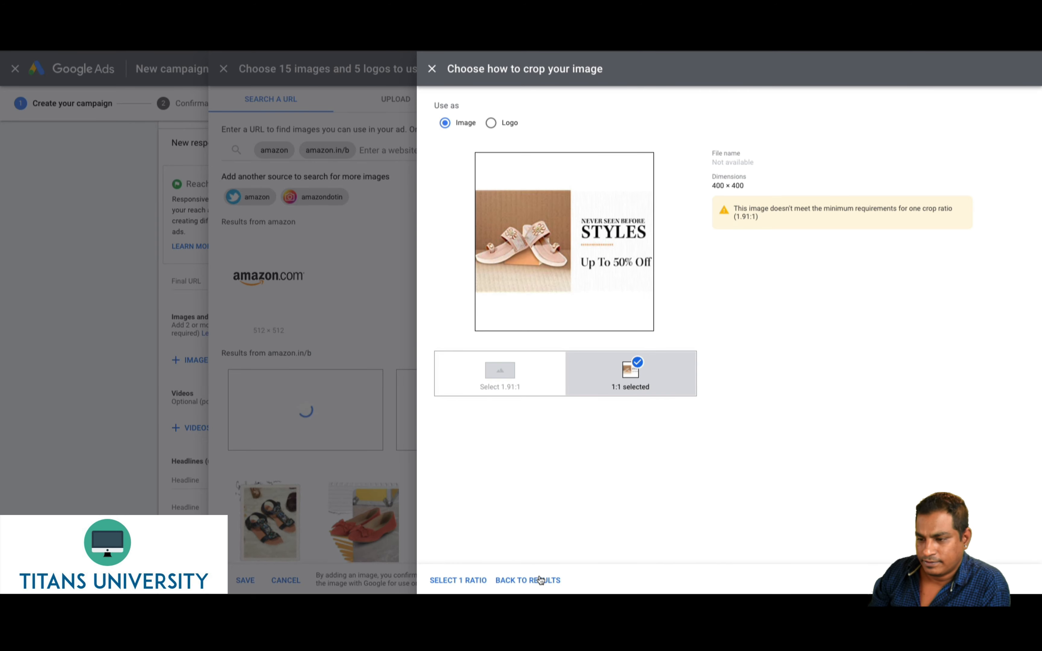
click(539, 580)
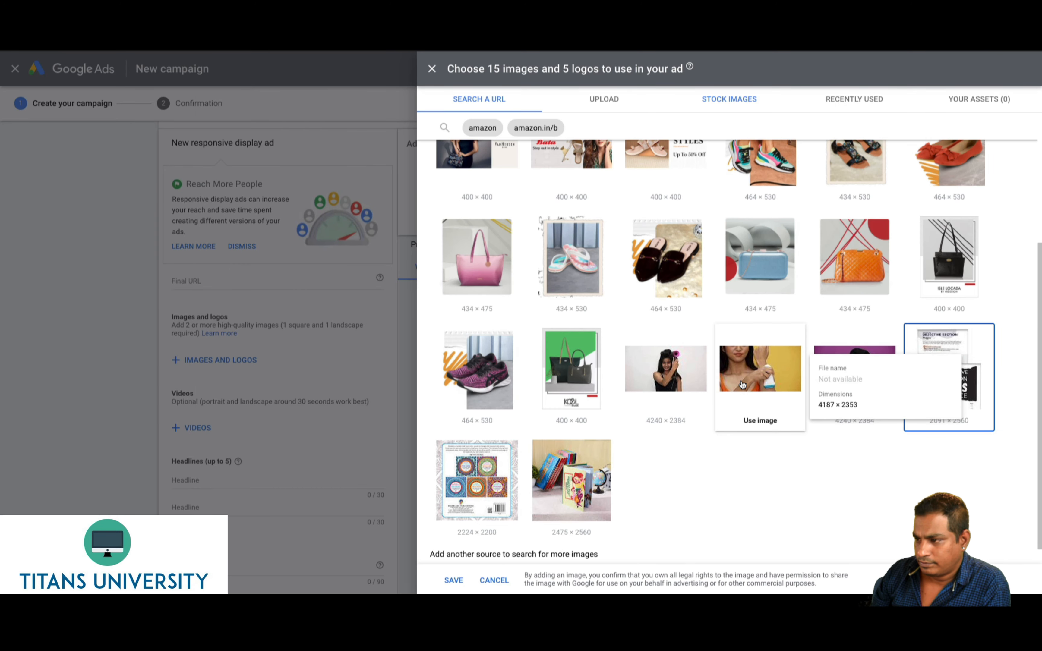
click(742, 384)
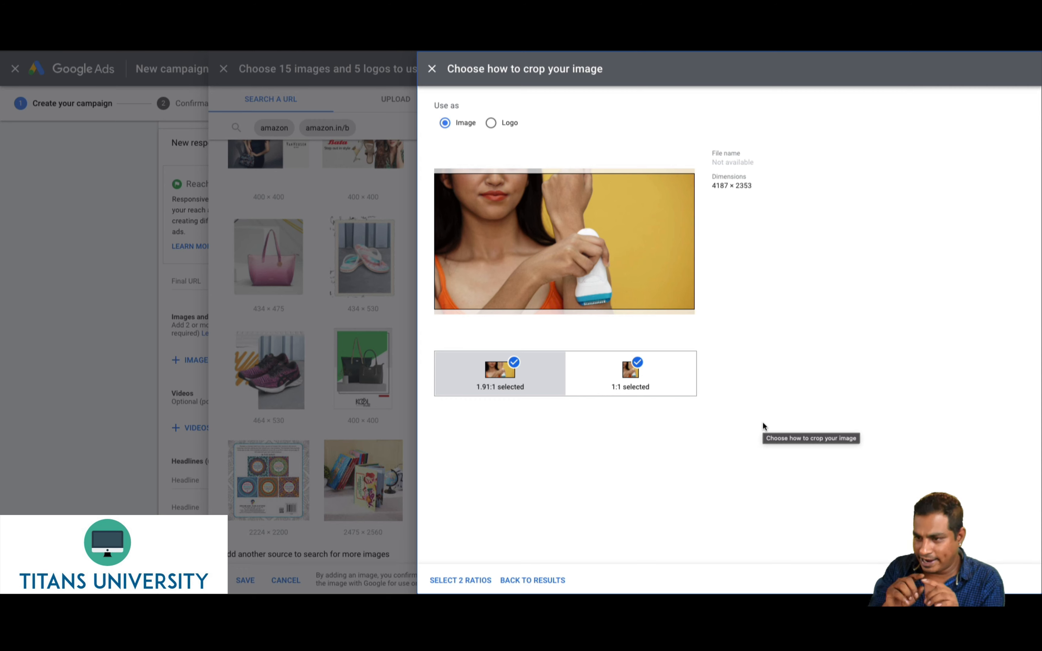
click(456, 581)
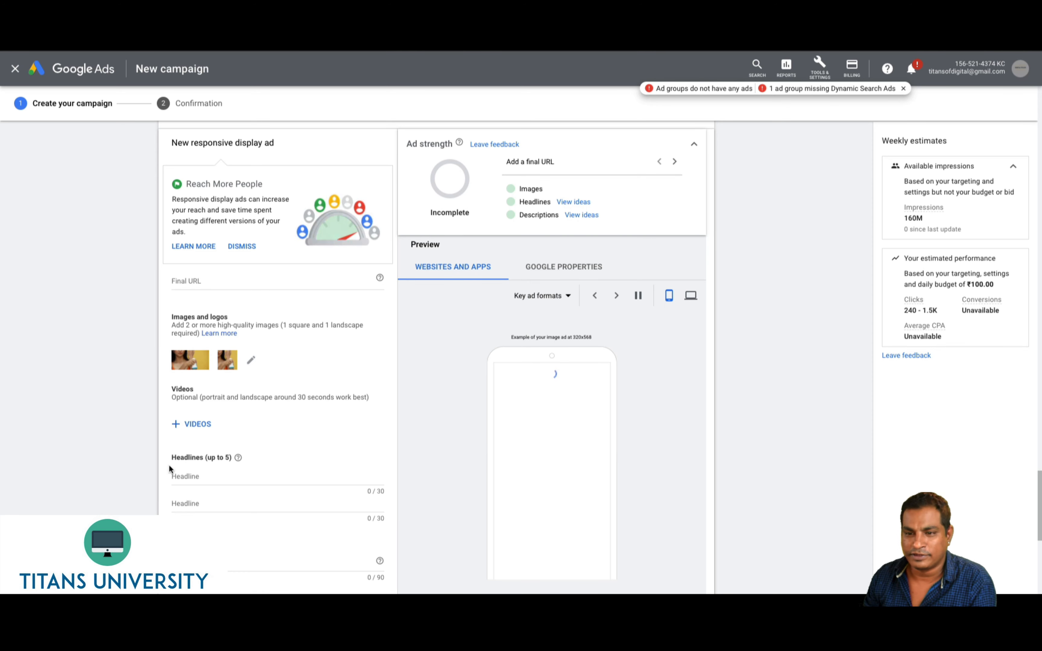
Enter the headlines 'Best Shoes Online' and 'Footwear Collection'
click(183, 474)
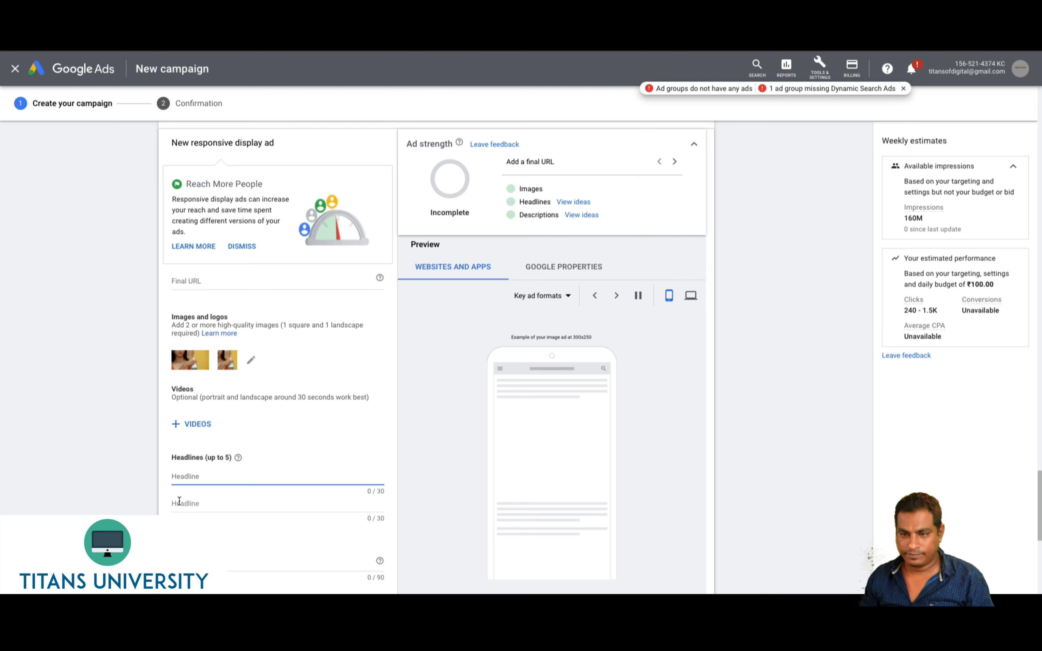
text(Best Shoes Online)
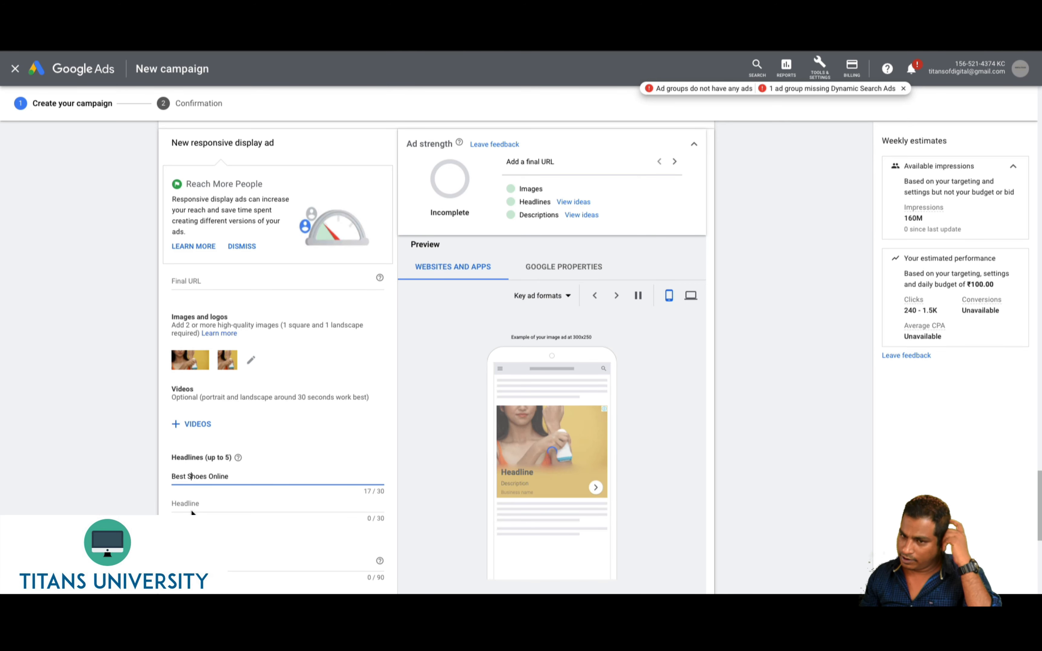
click(190, 504)
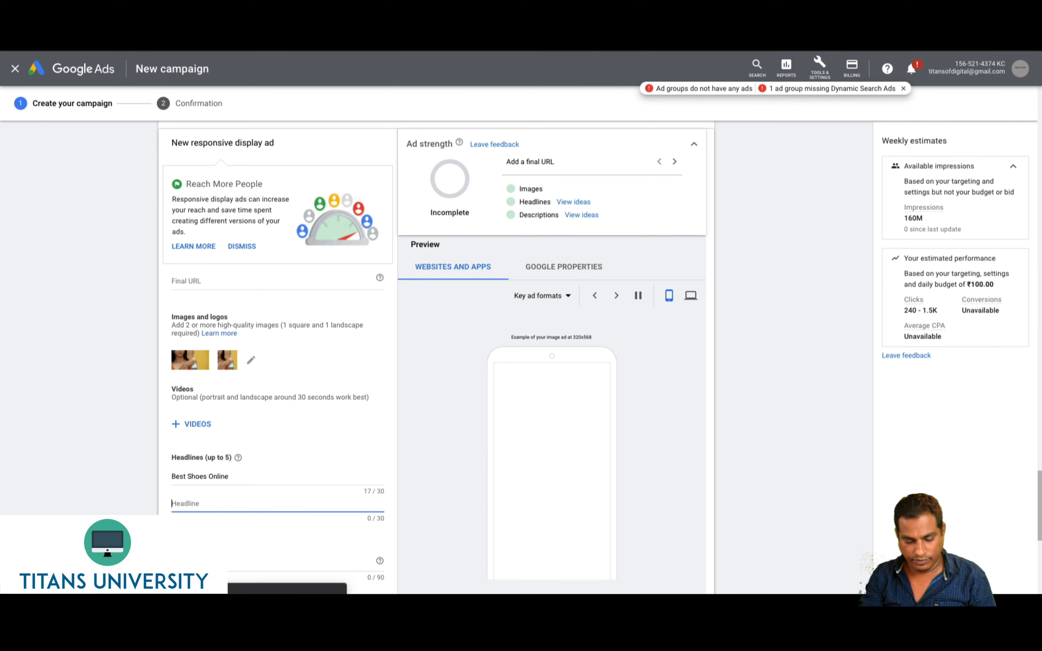
text(Footwear C)
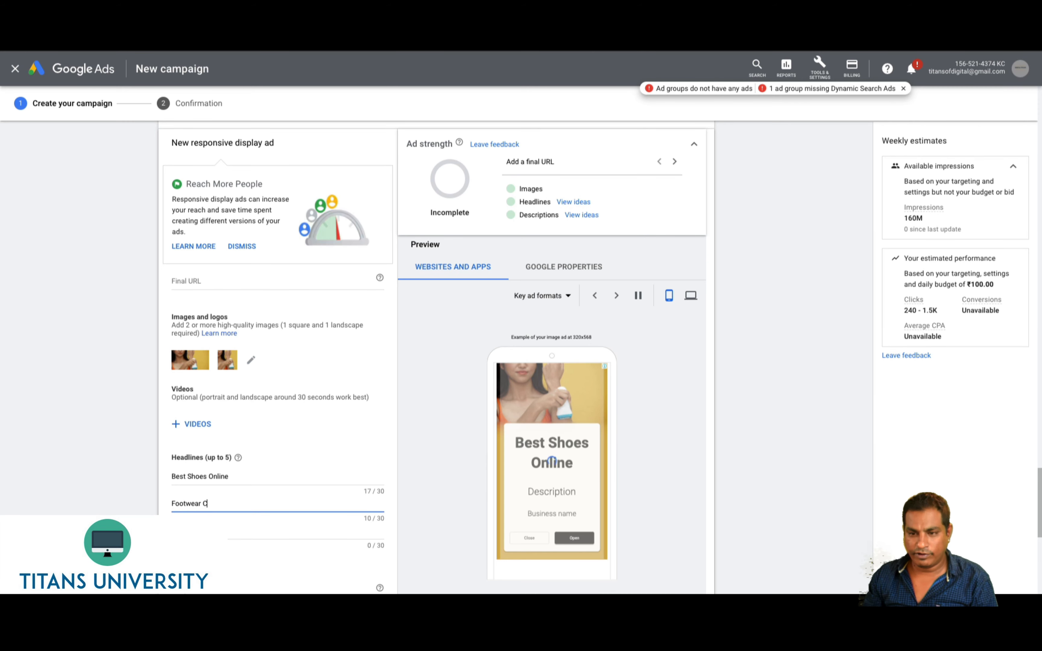
text(ollection)
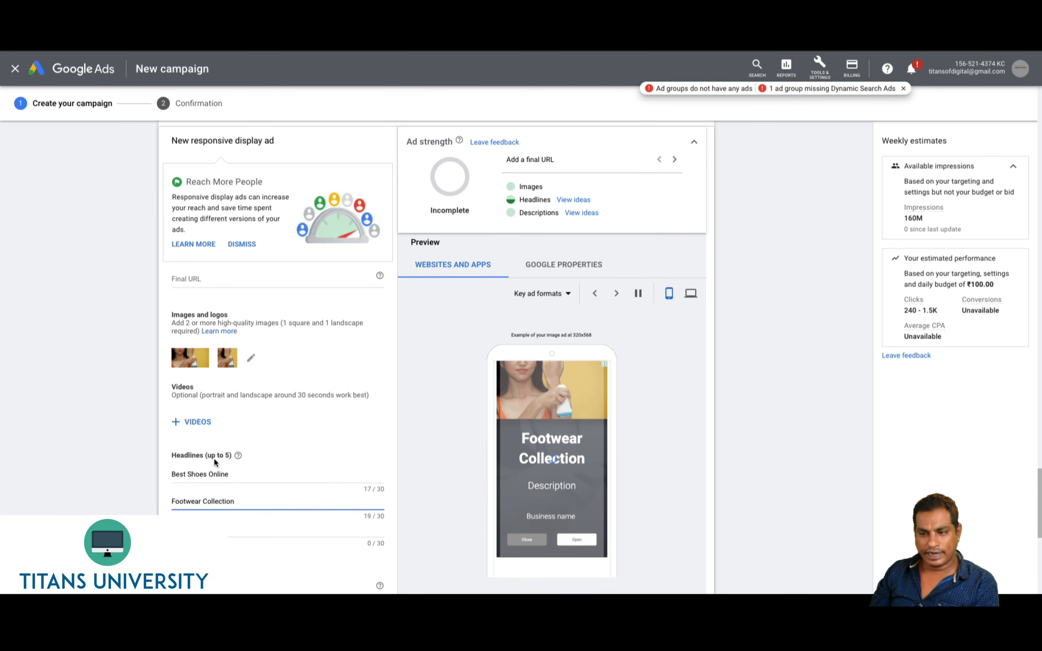
Fill Description with 'test' and Business name with 'Amazon', refreshing the ad preview
scroll(161, 482, down, 4)
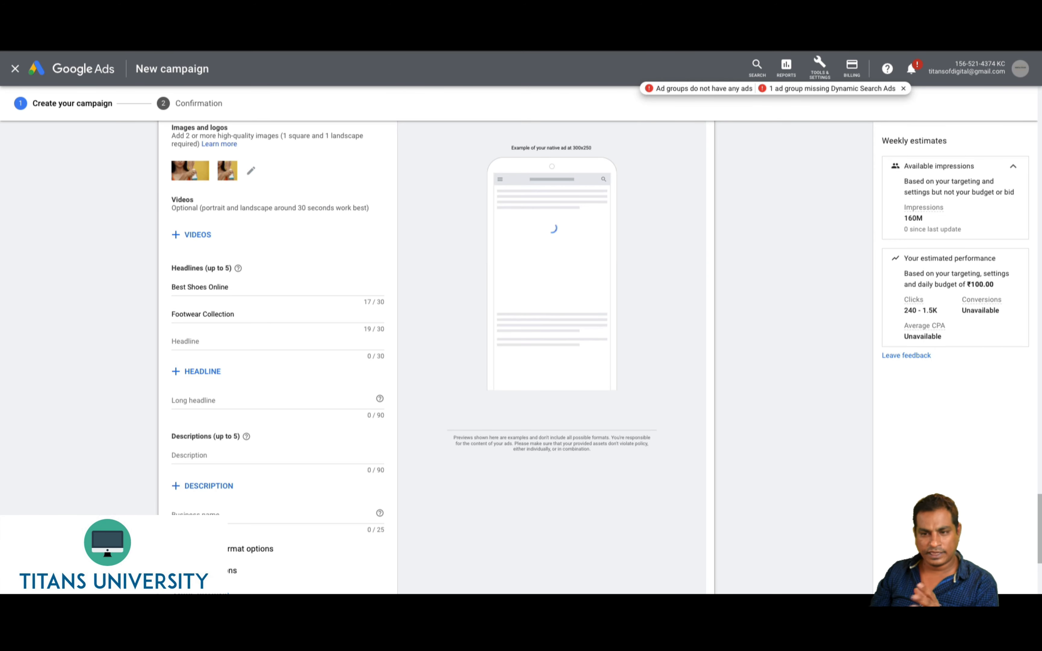
scroll(186, 460, down, 2)
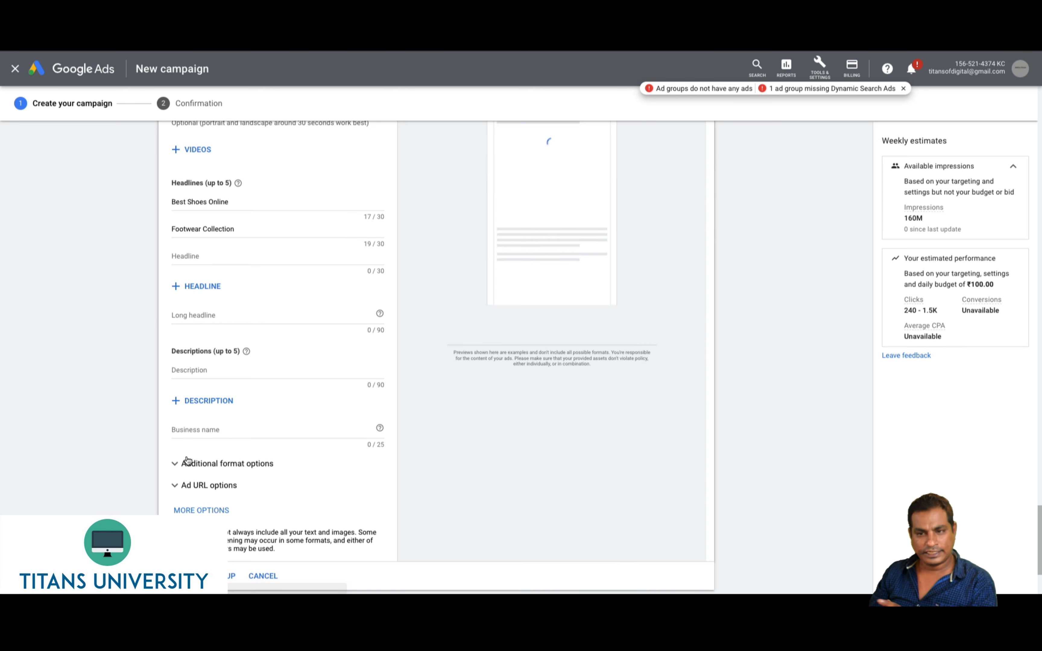
click(202, 372)
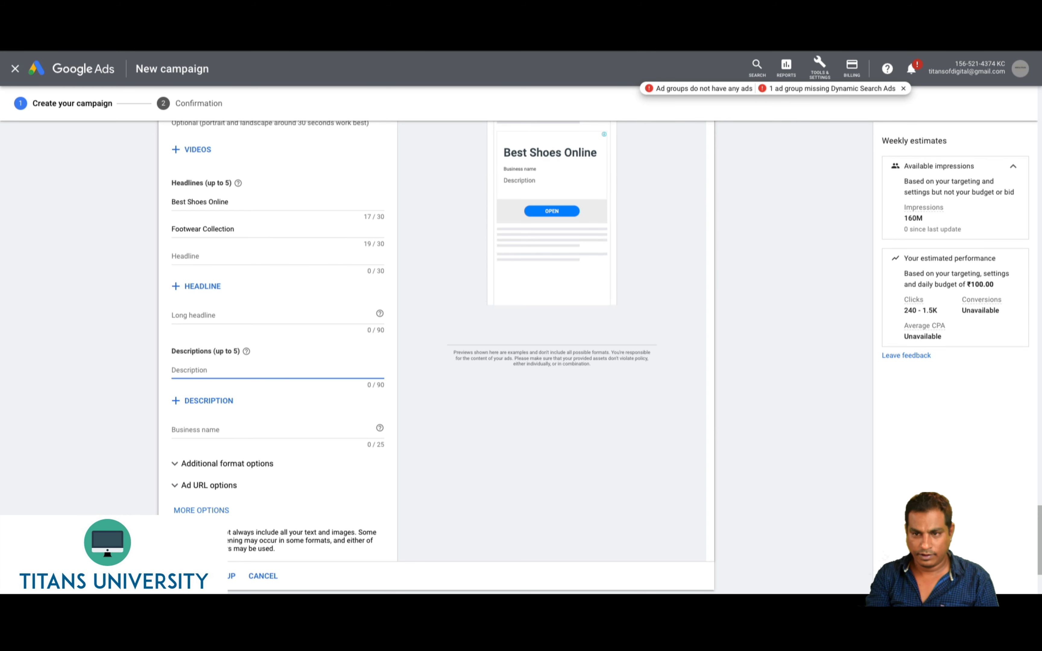
text(test)
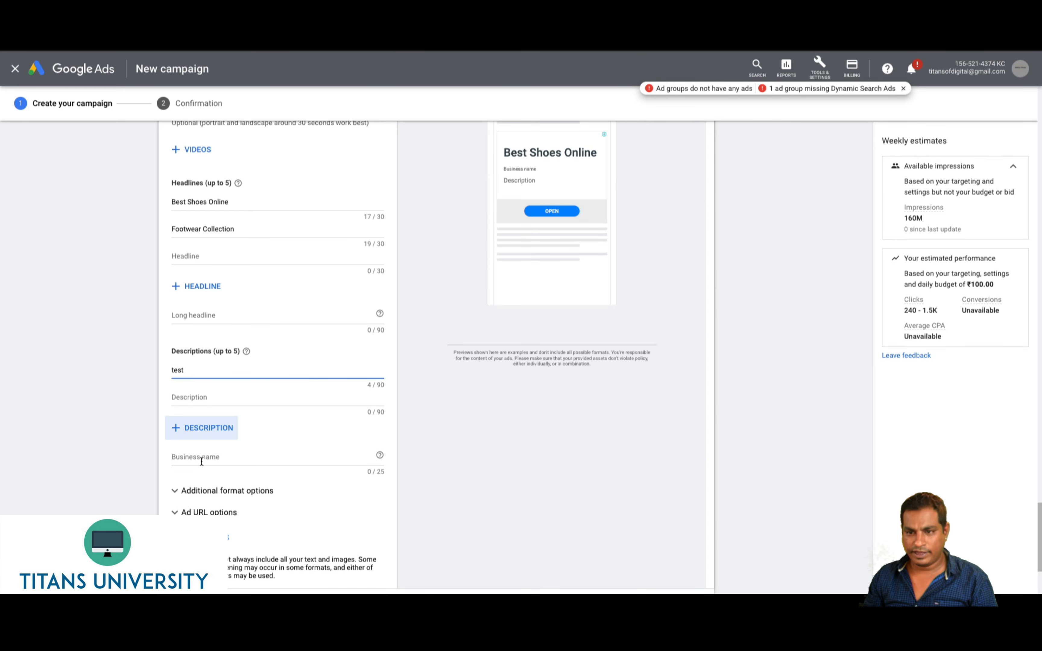
click(192, 456)
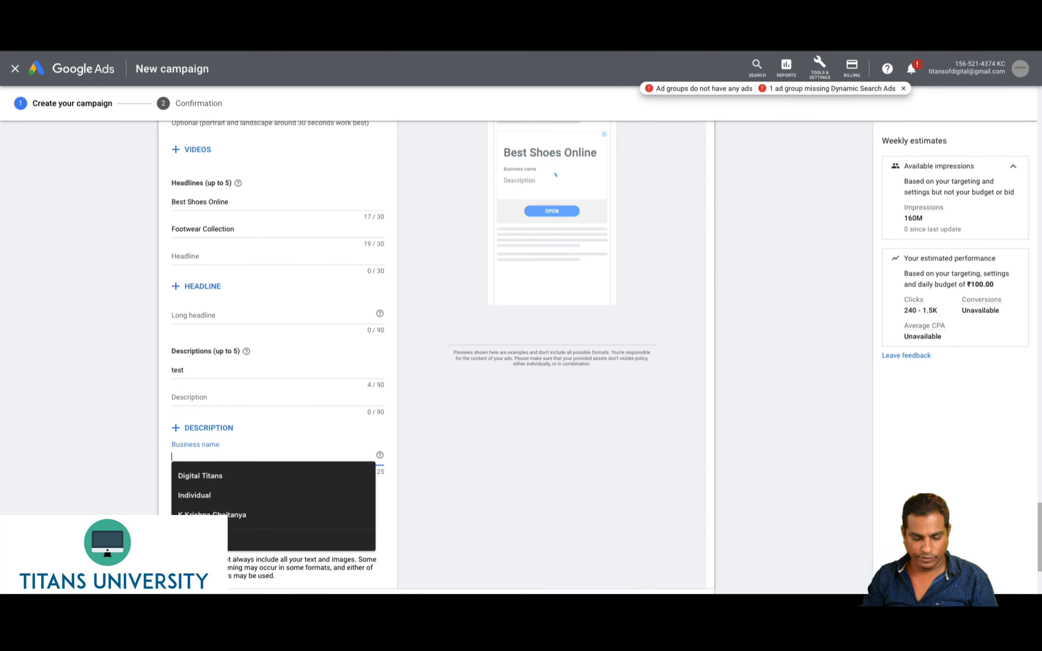
text(Amazon)
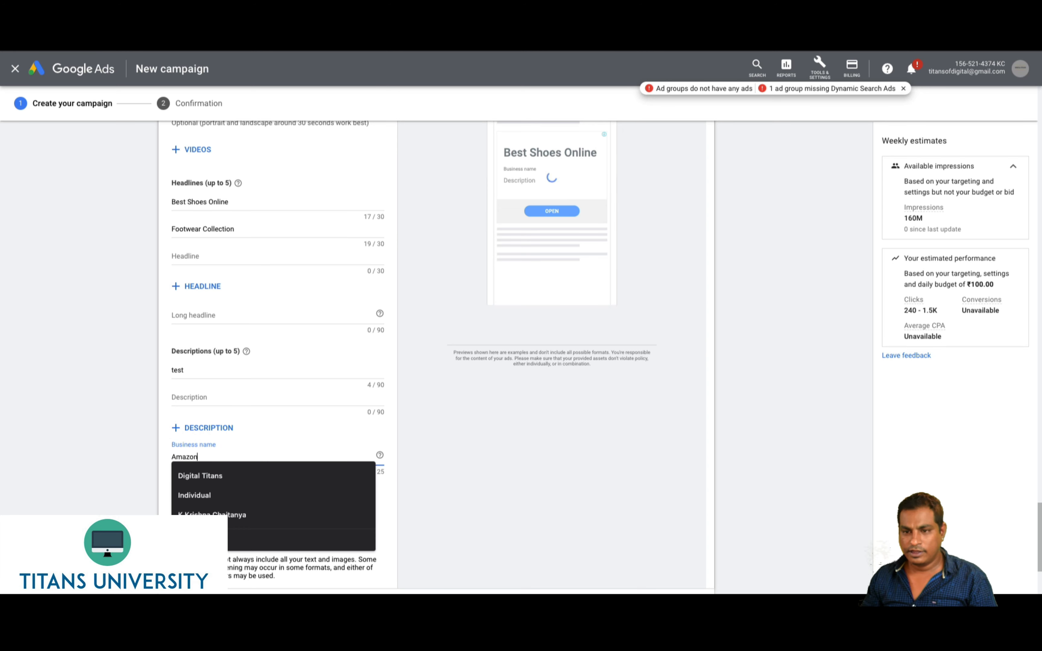
click(106, 510)
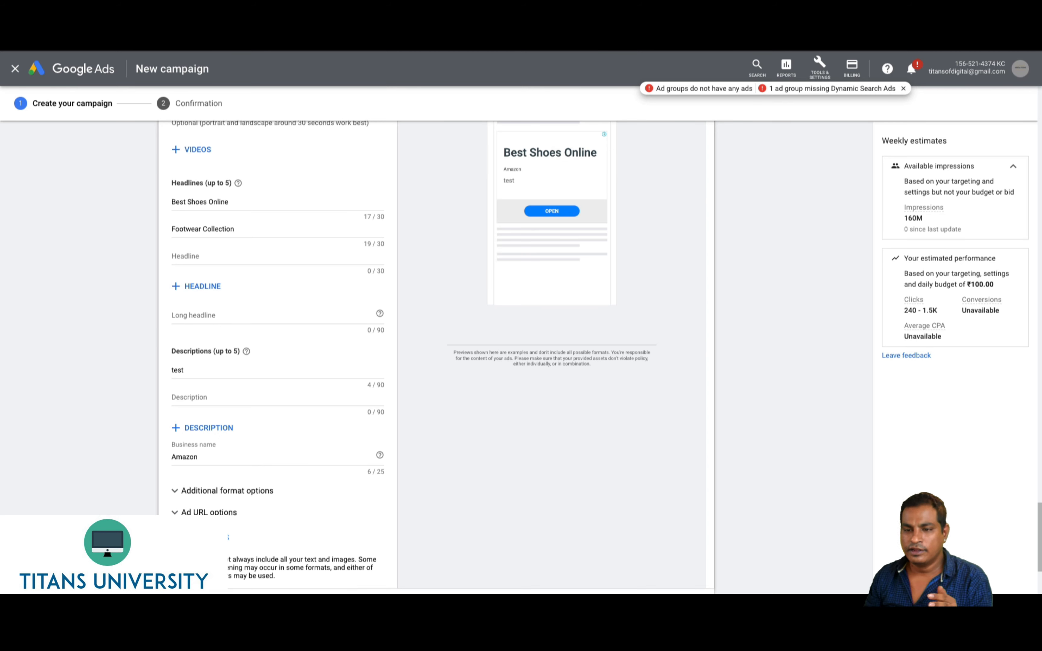
scroll(278, 345, down, 2)
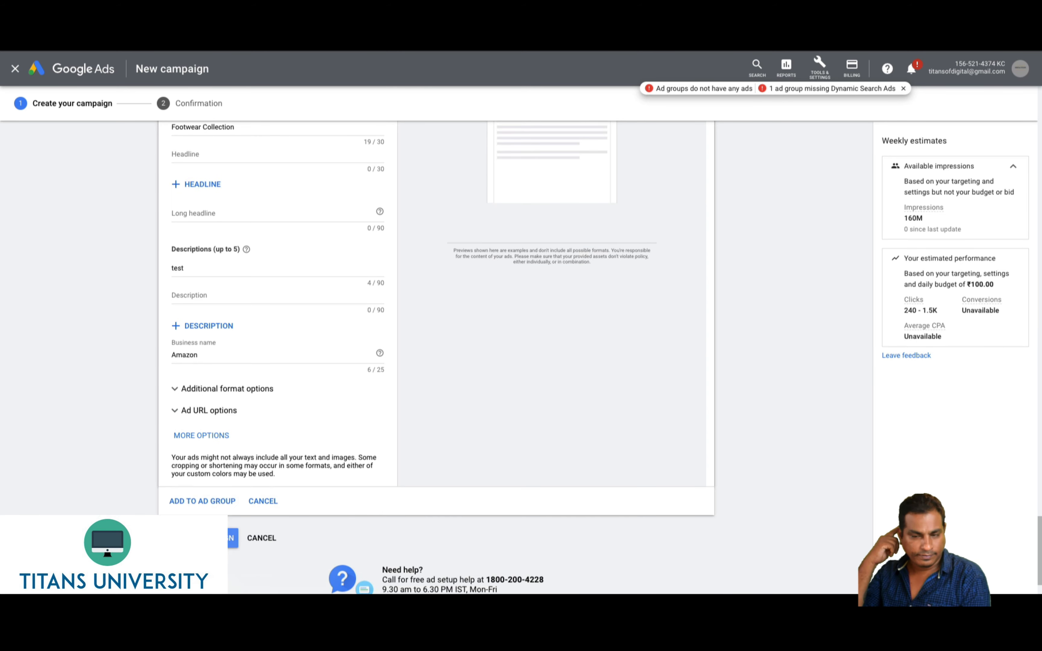
Fill the long headline with 'Wide Collection of Shoes At Discounts'
click(203, 502)
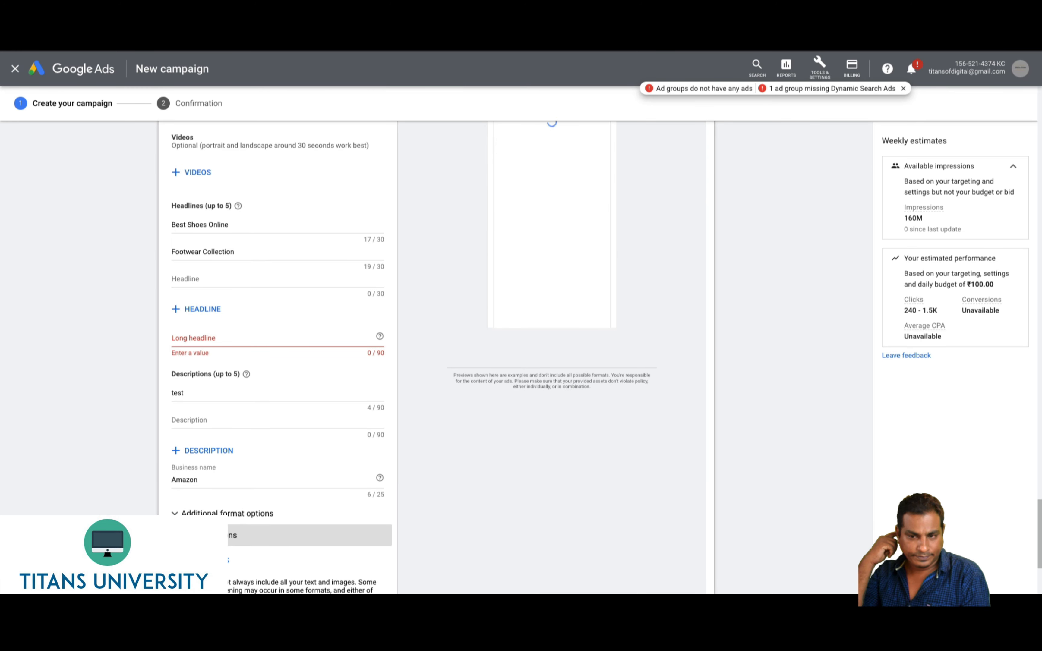
click(222, 342)
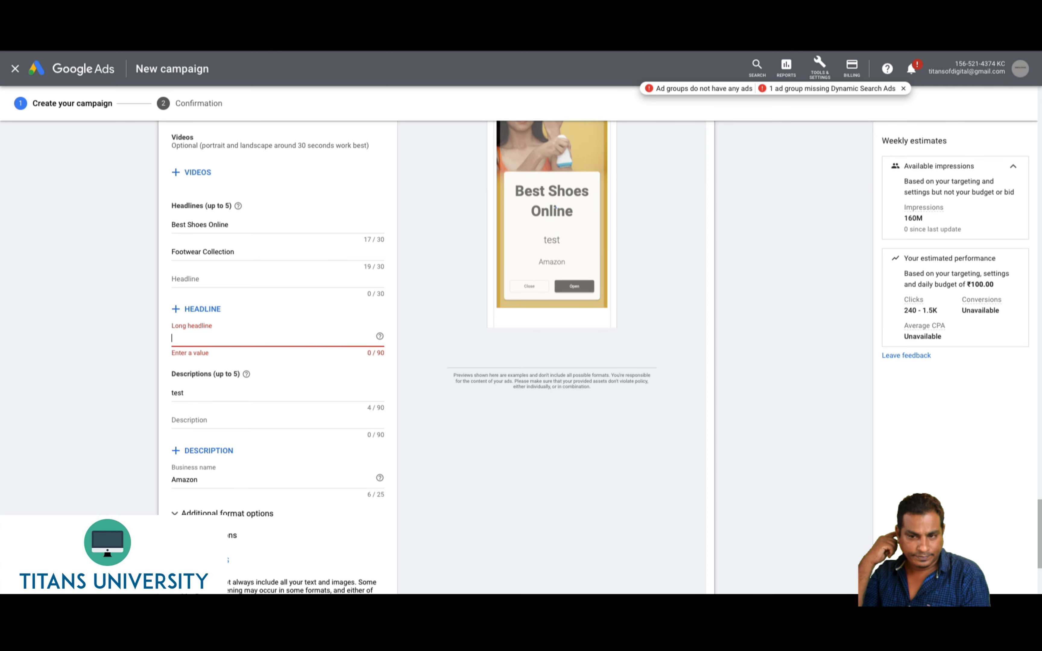
text(Wide Collection)
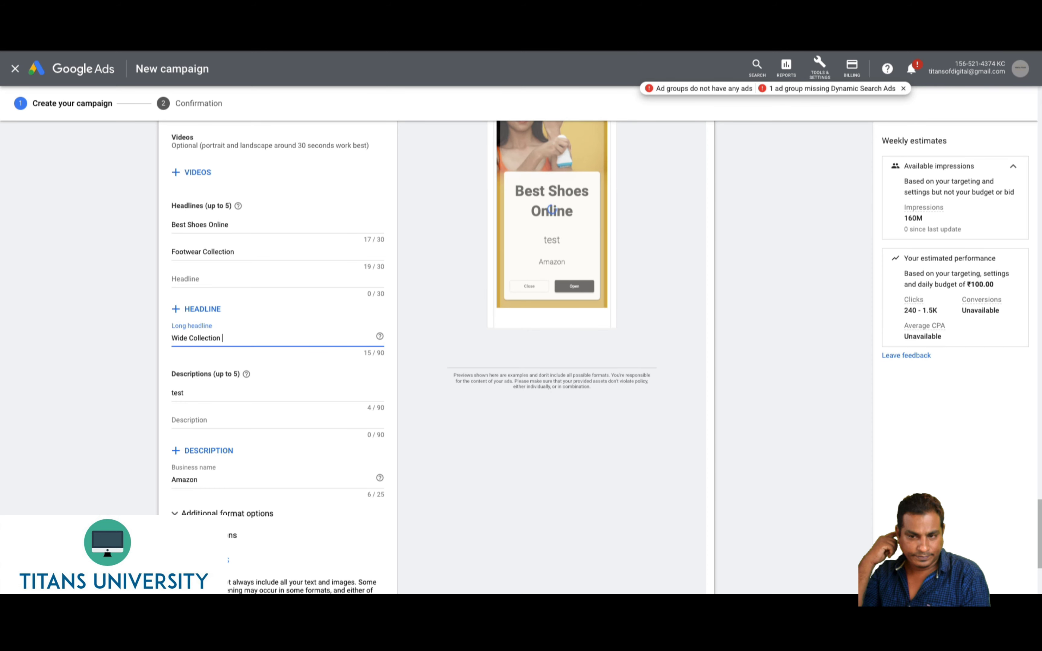
text(of Shoes At Discounts)
click(448, 522)
Try to create the campaign again, landing back on the incomplete ad form
scroll(448, 522, down, 4)
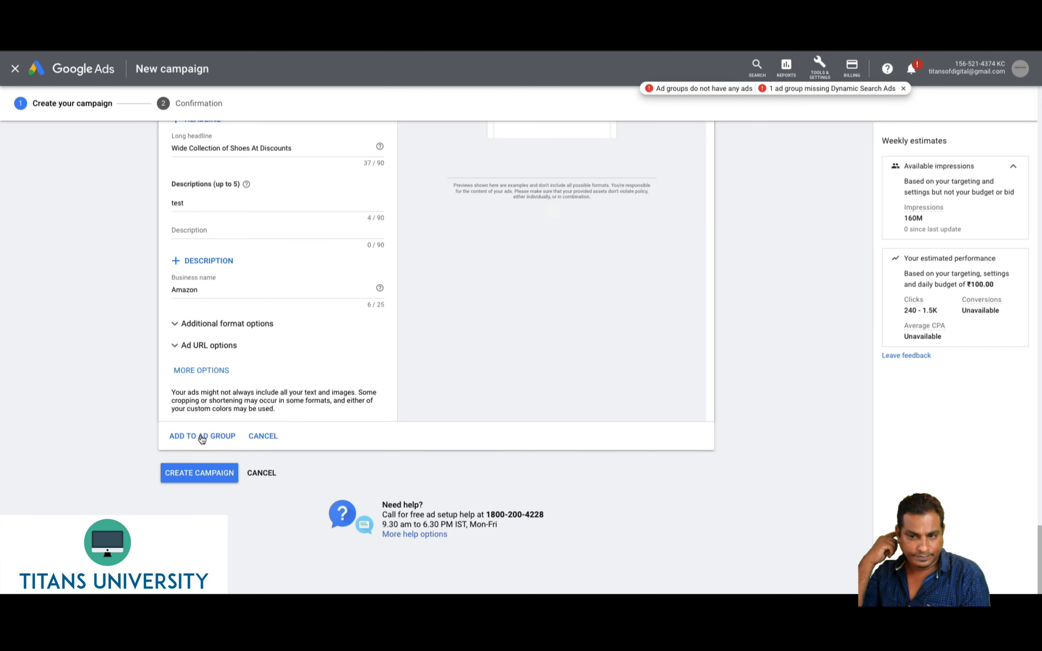
click(189, 474)
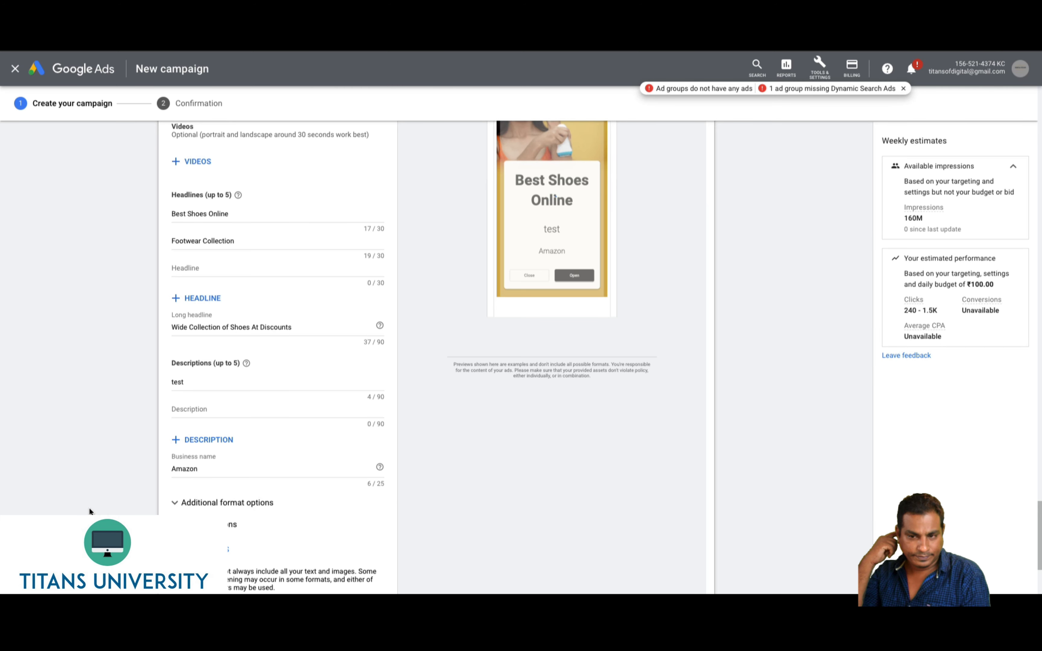
scroll(89, 508, down, 4)
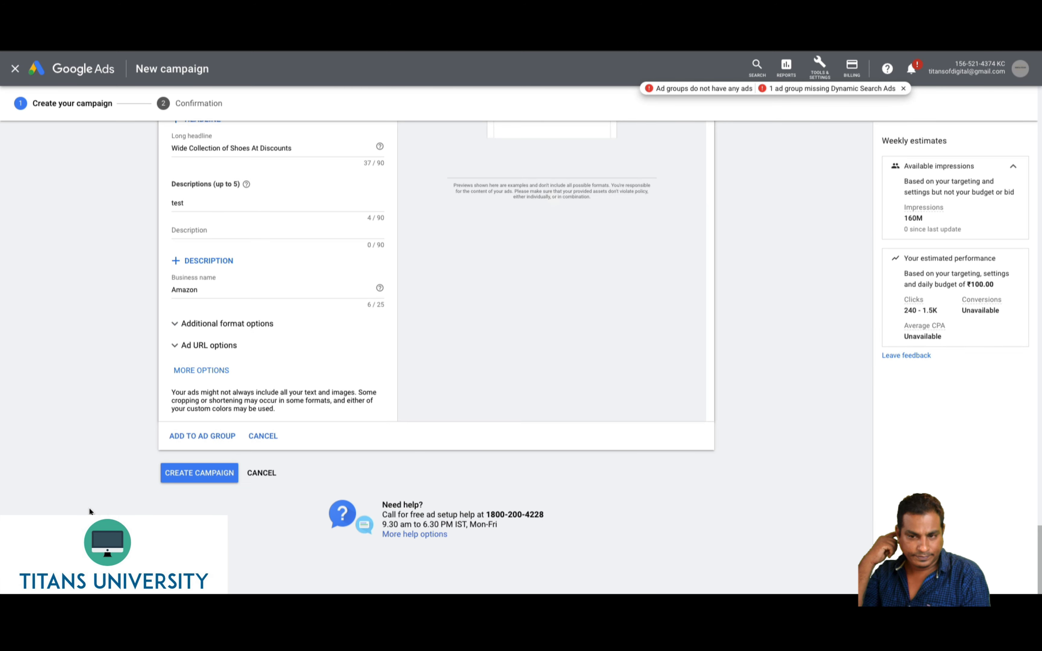
click(192, 478)
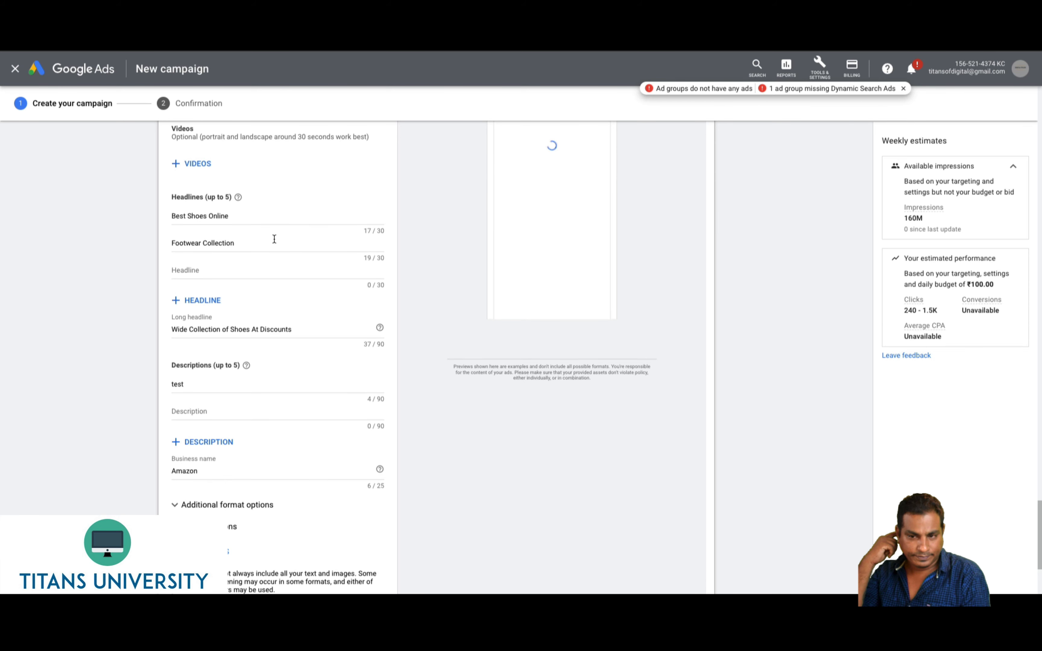
scroll(273, 237, up, 10)
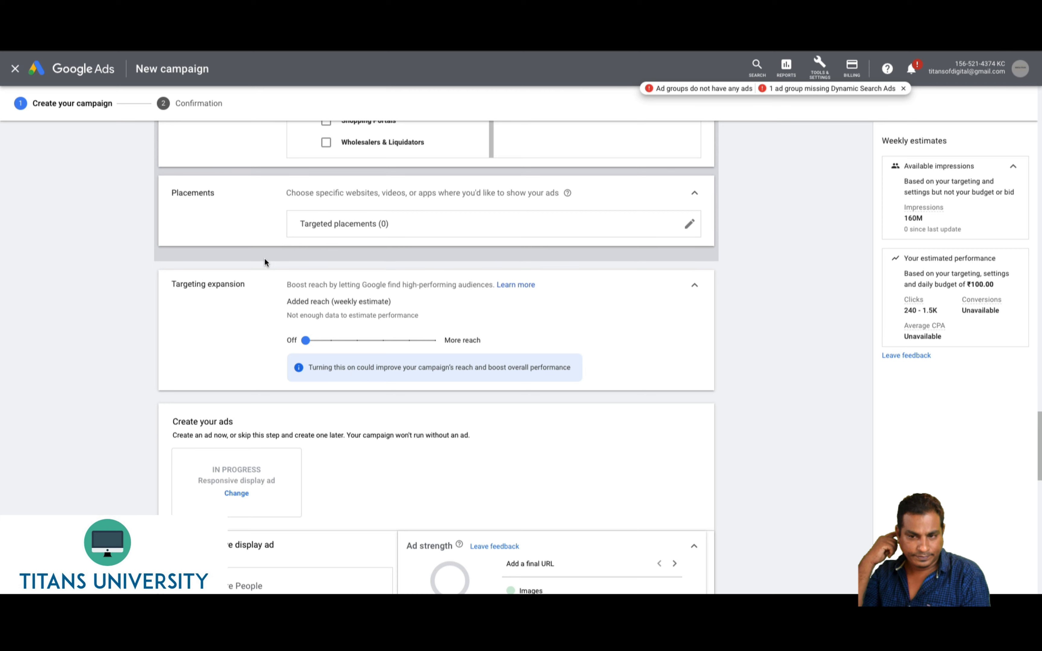
scroll(264, 262, down, 4)
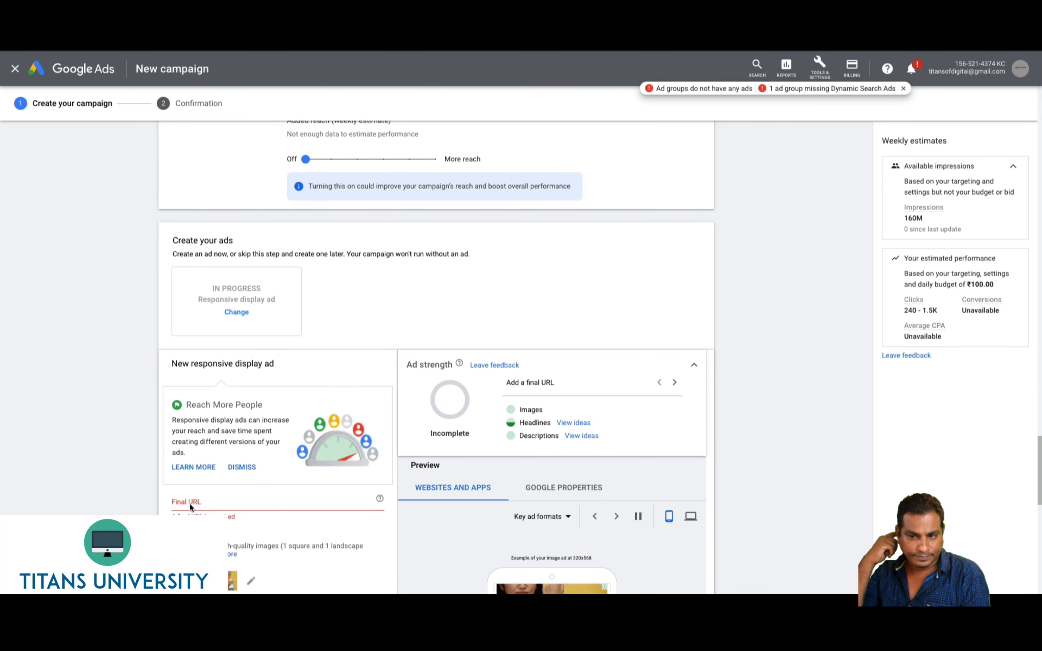
scroll(192, 502, down, 2)
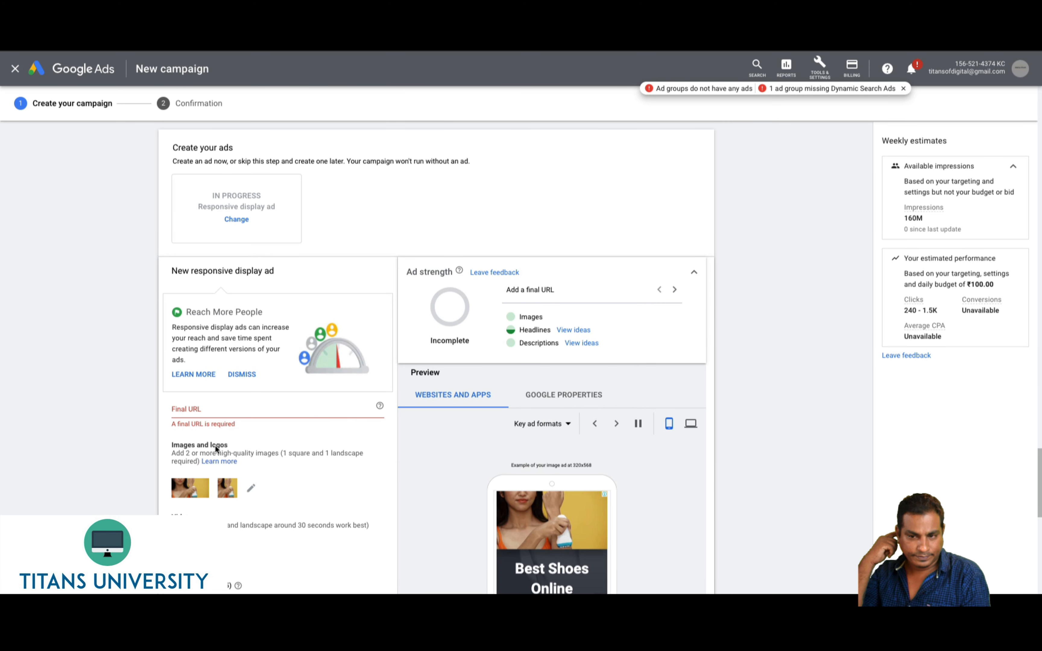
click(204, 411)
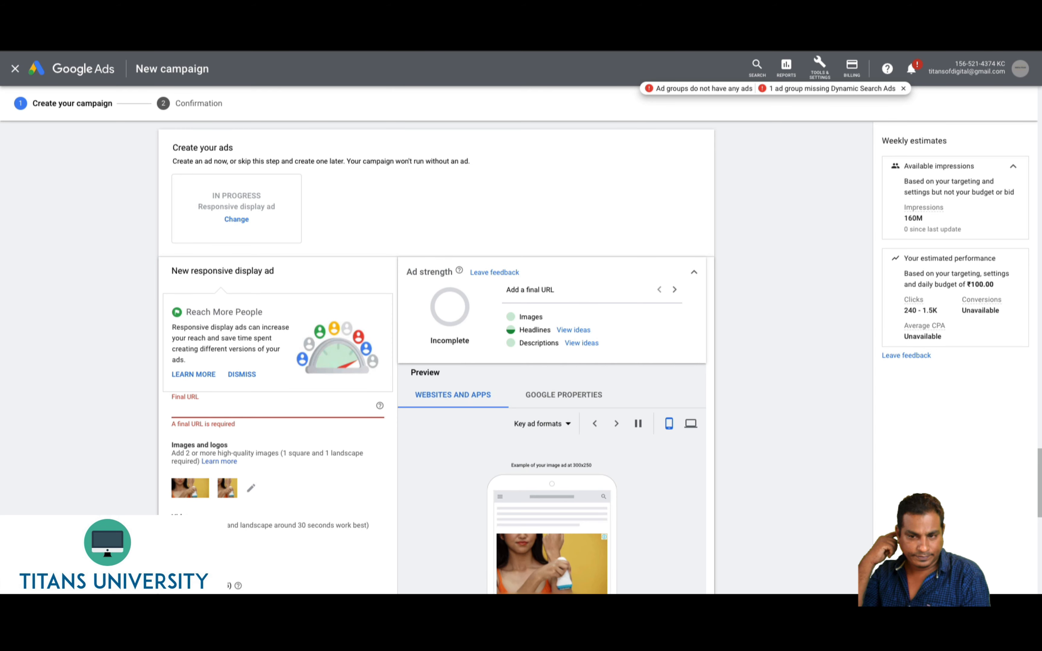
text(www.)
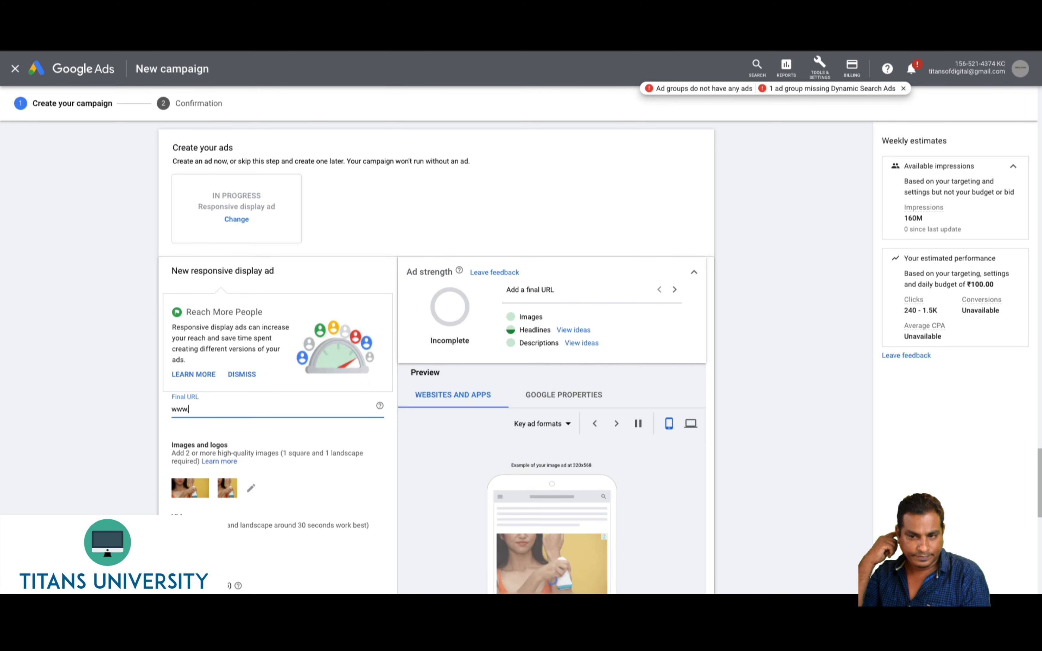
text(amazon.c)
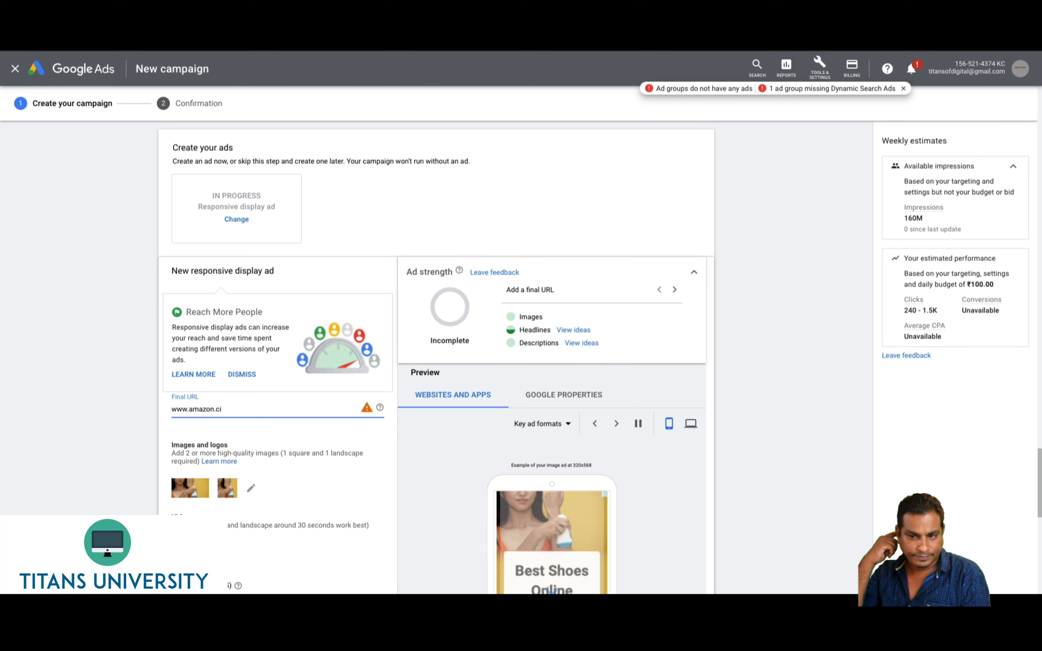
text(om)
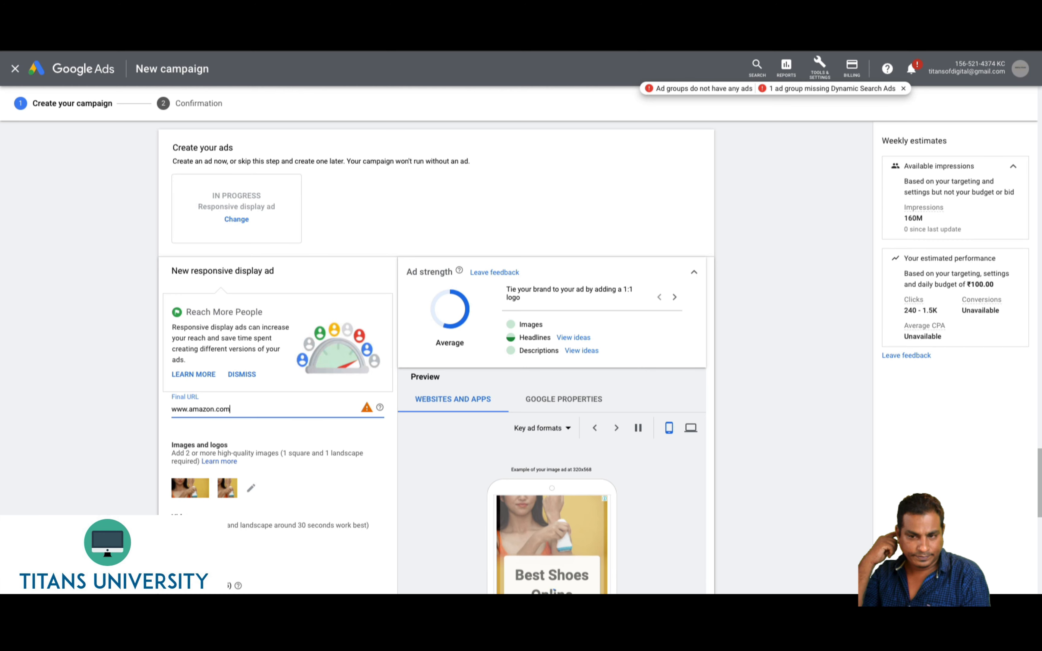
click(63, 491)
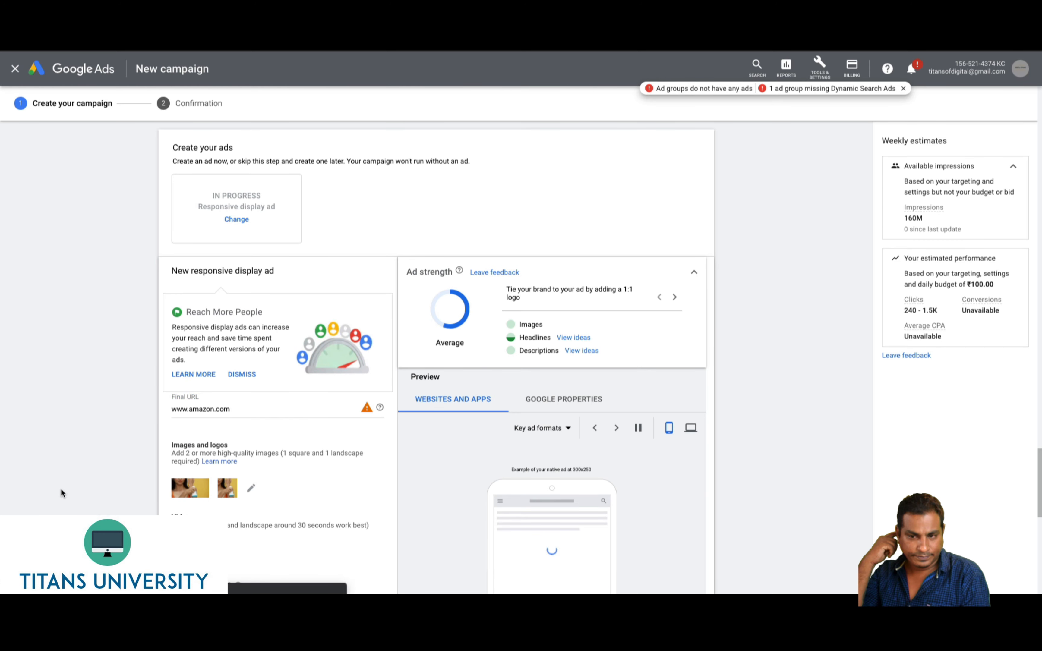
scroll(126, 458, down, 1)
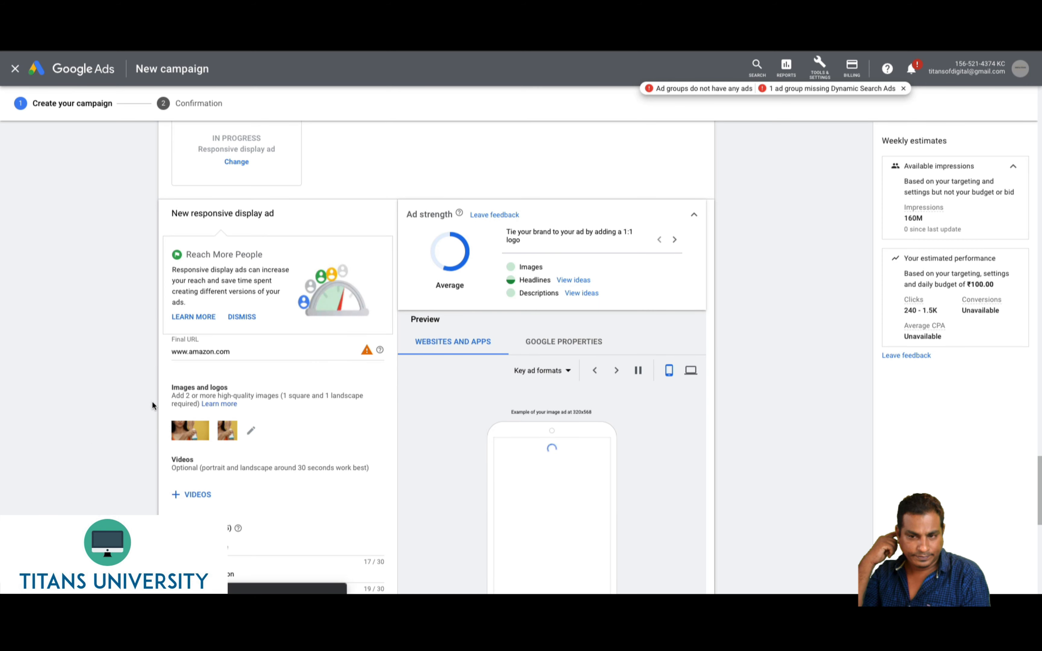
click(172, 353)
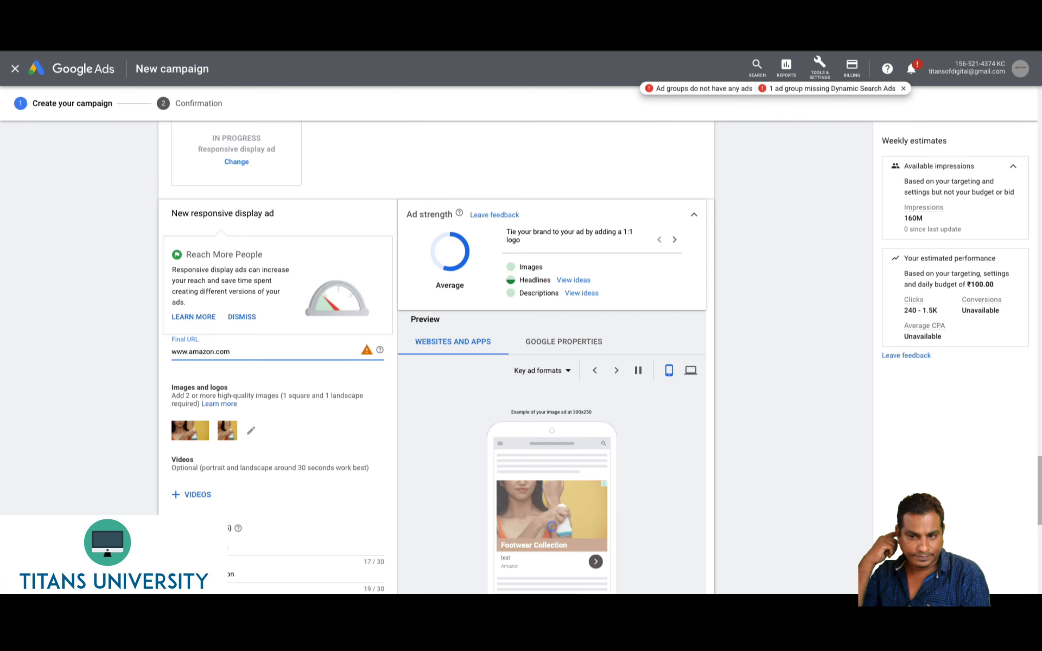
text(https://)
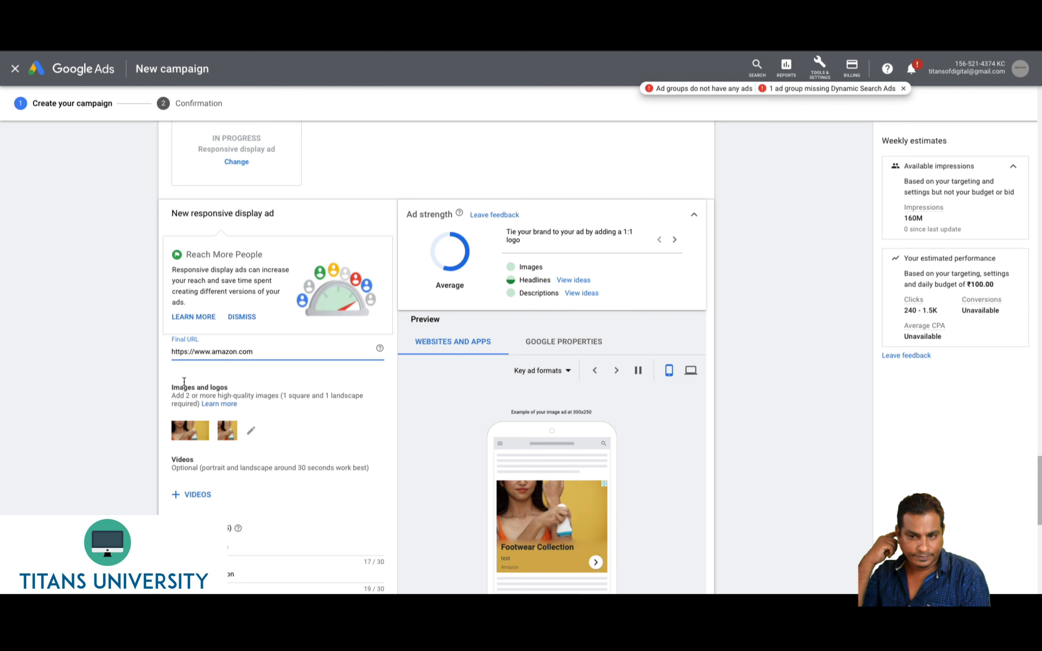
click(135, 424)
scroll(135, 425, down, 3)
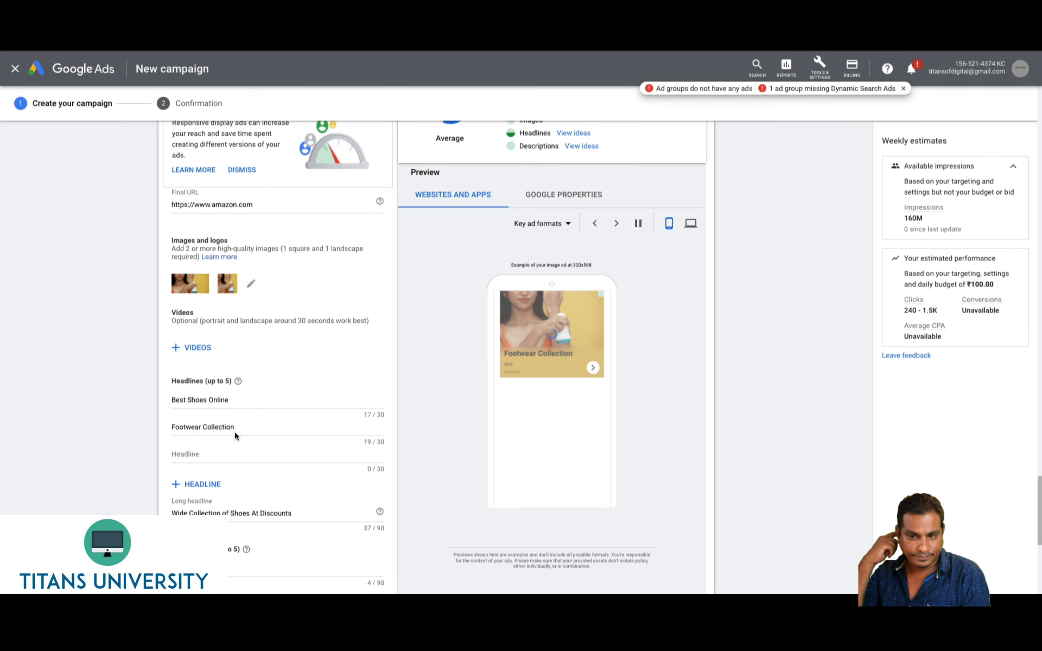
scroll(121, 508, down, 1)
scroll(122, 508, down, 7)
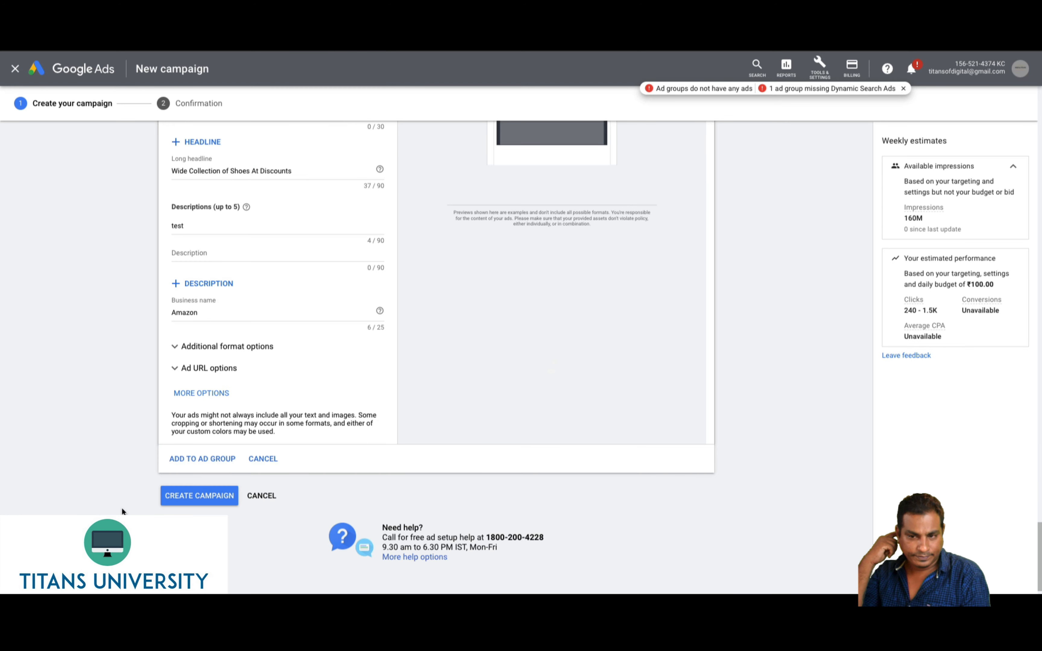
Submit the finished shoe ad with CREATE CAMPAIGN
click(188, 499)
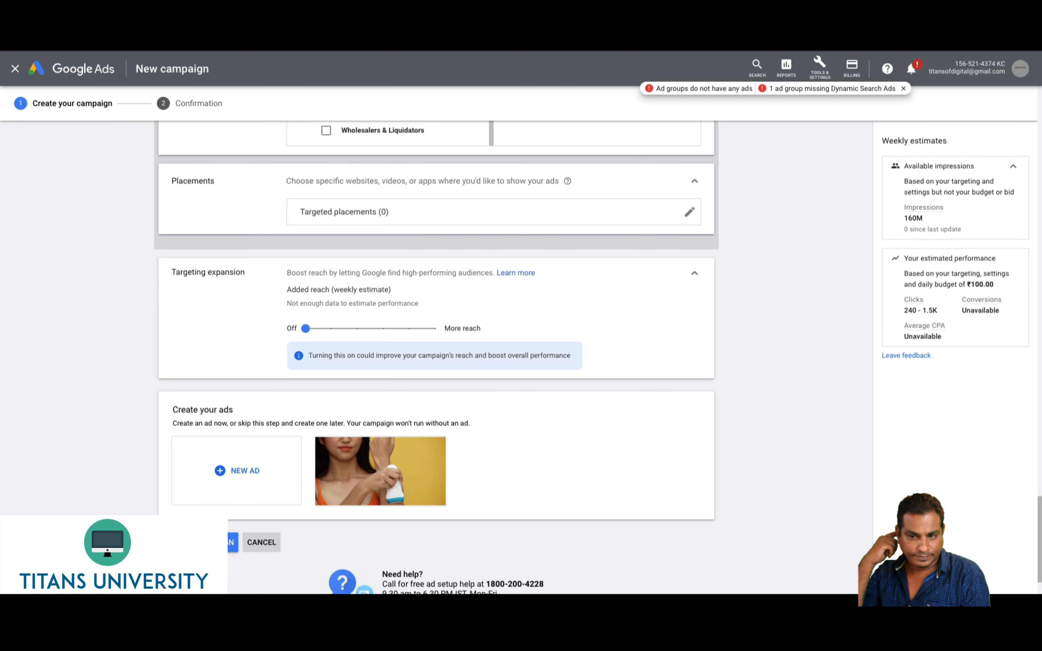
scroll(54, 418, up, 15)
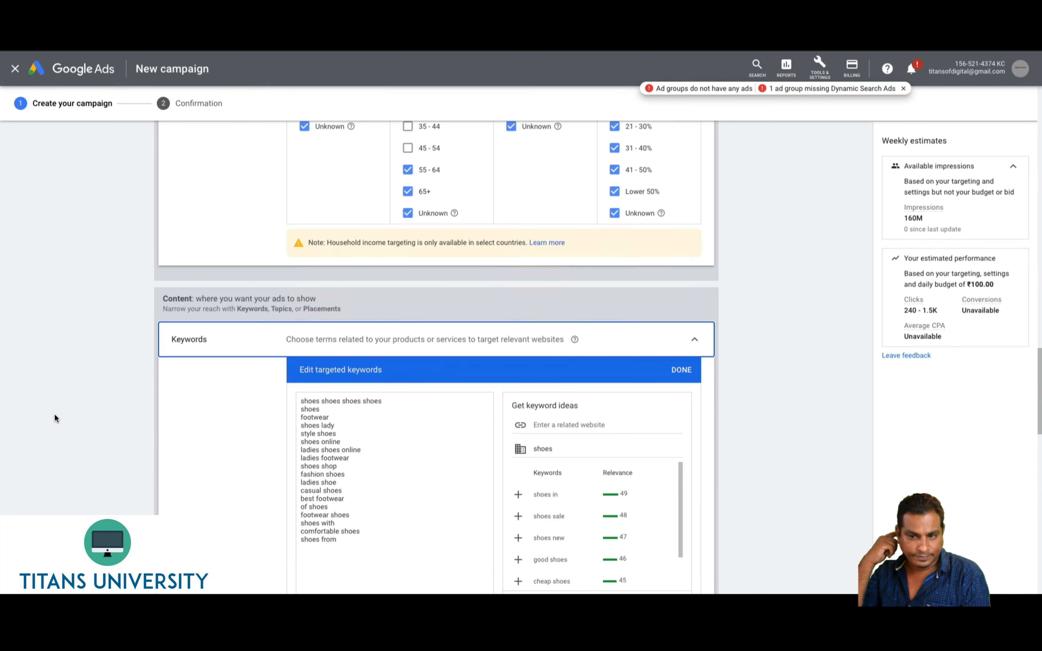
scroll(65, 408, down, 8)
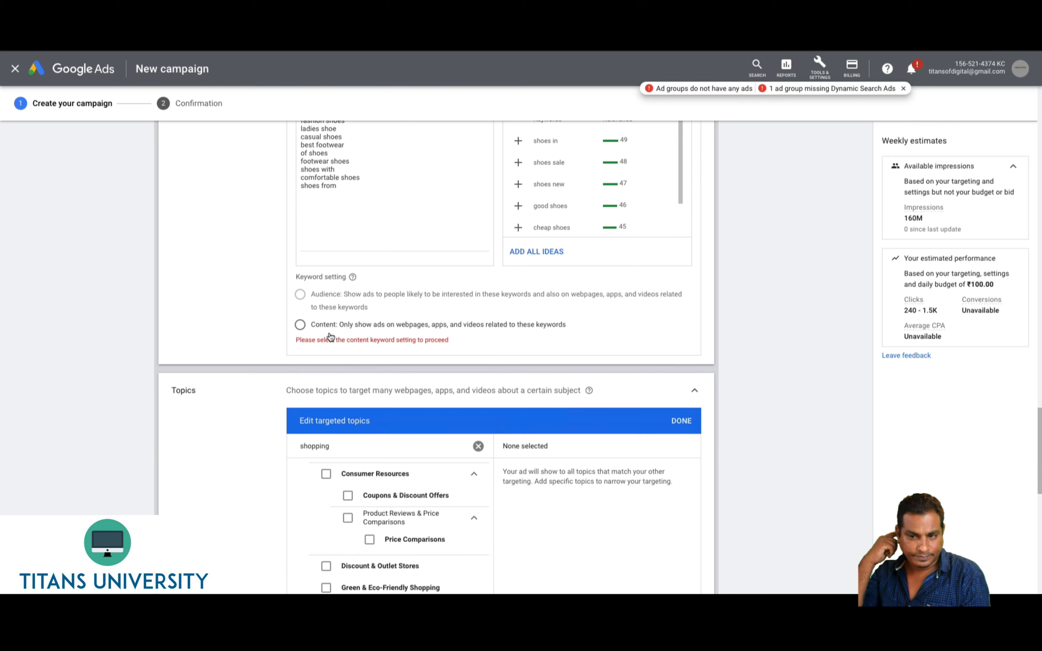
Add all suggested keyword ideas like 'cheap shoes' and set keyword targeting to Content
click(530, 252)
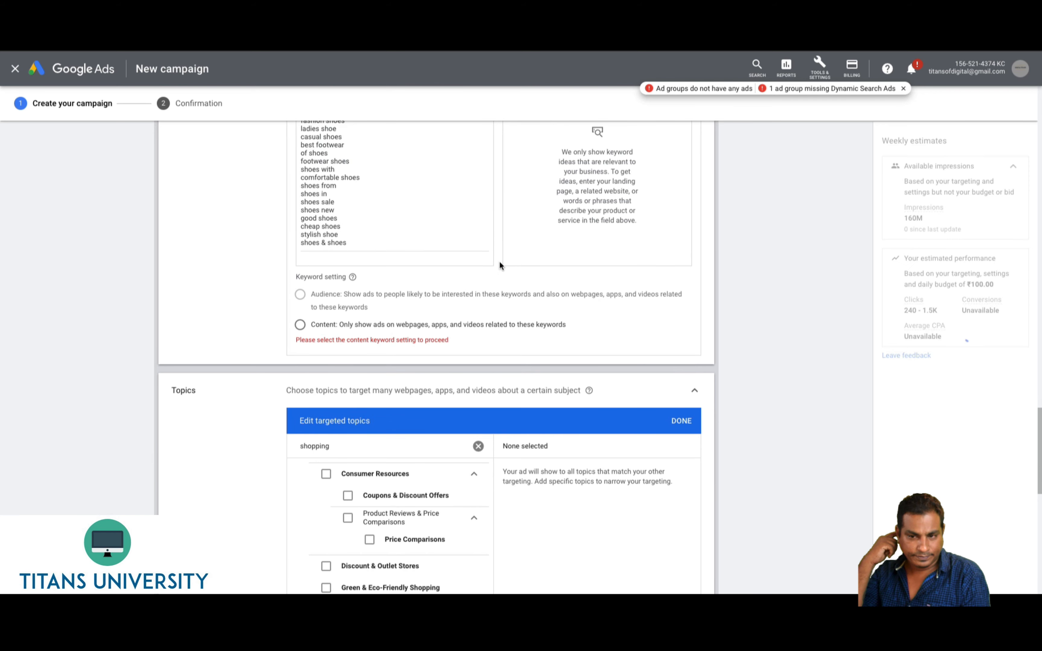
click(298, 326)
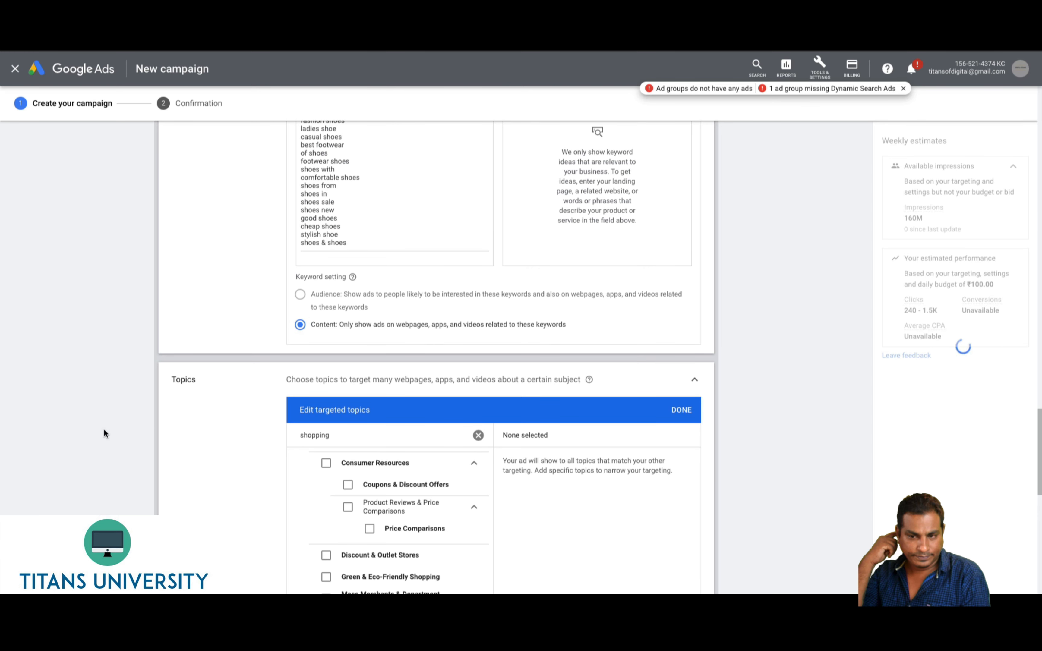
scroll(104, 431, down, 5)
scroll(103, 428, down, 4)
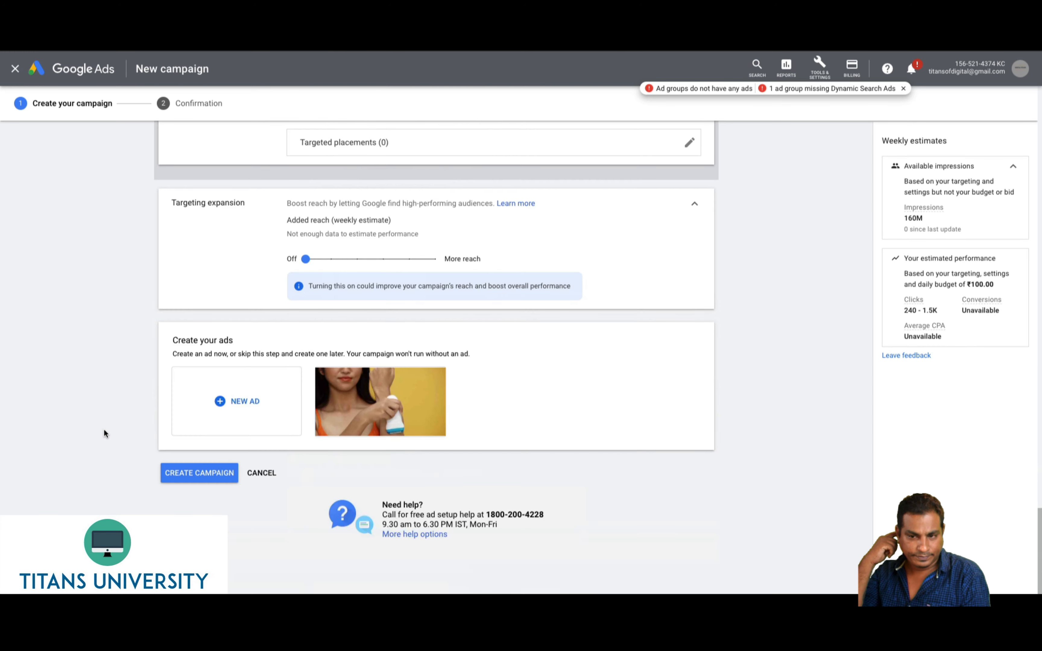
Create the campaign and continue to My First Display Campaign's ad groups
click(179, 472)
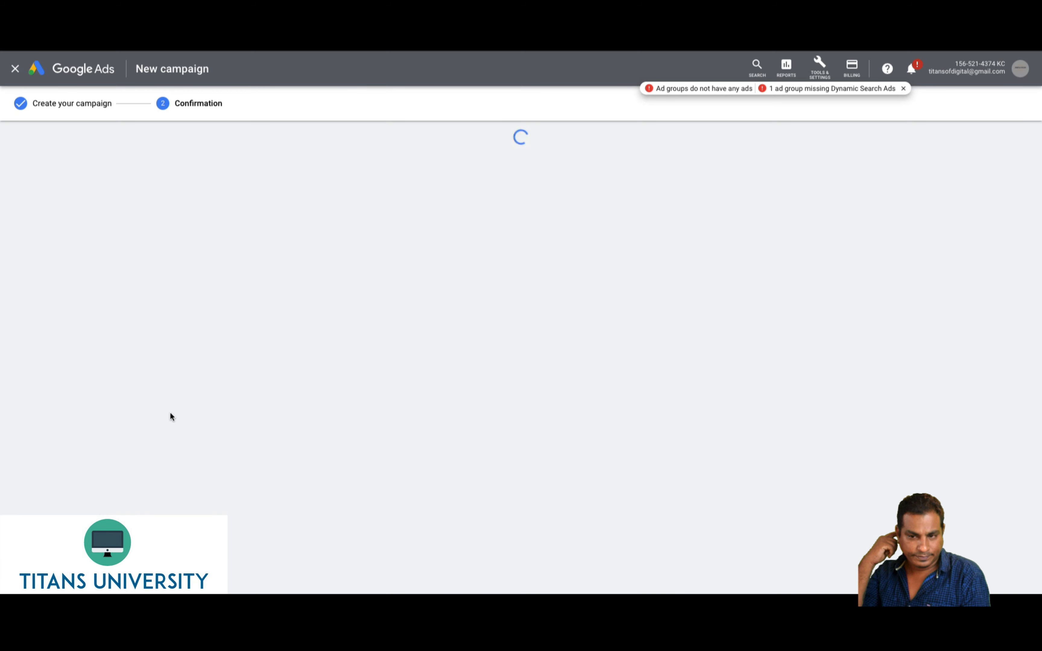
click(221, 336)
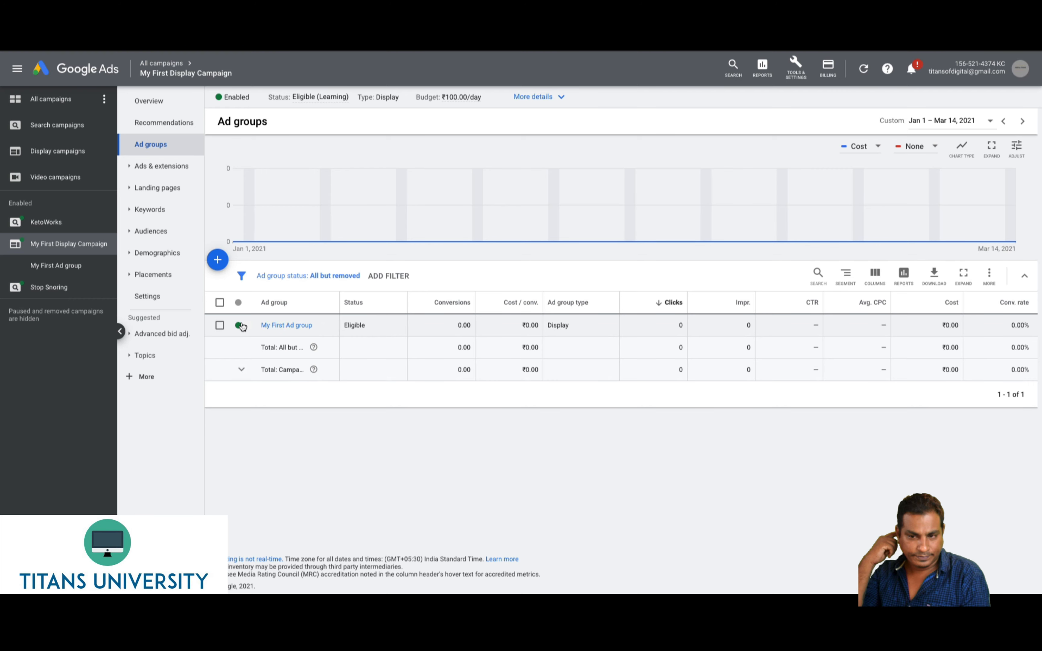
Set the My First Ad group status from Enabled to Paused
click(240, 325)
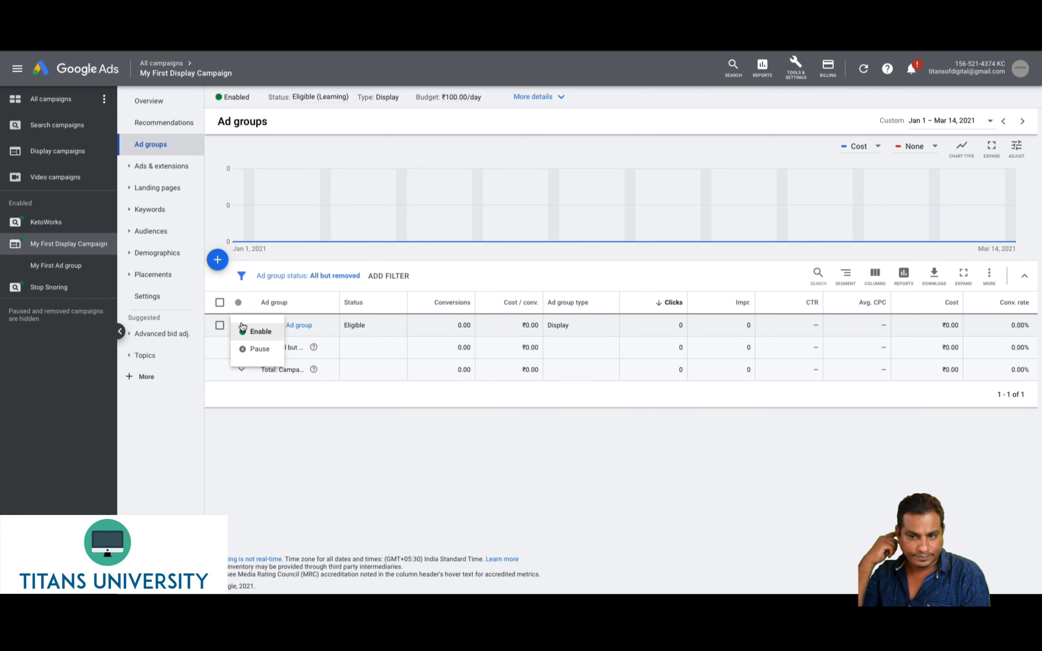
click(248, 348)
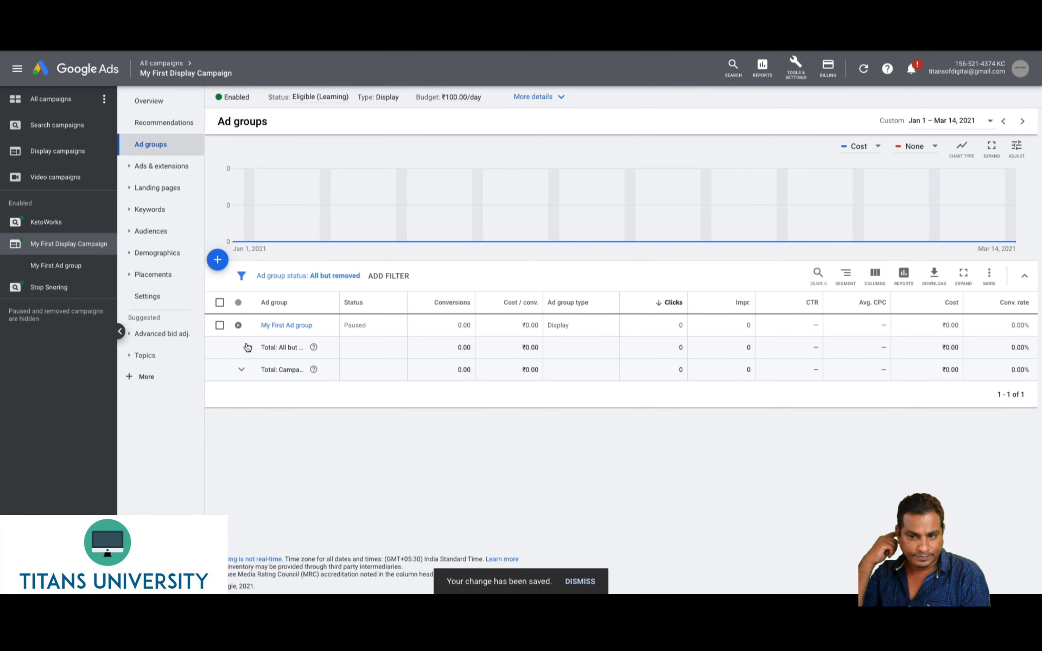